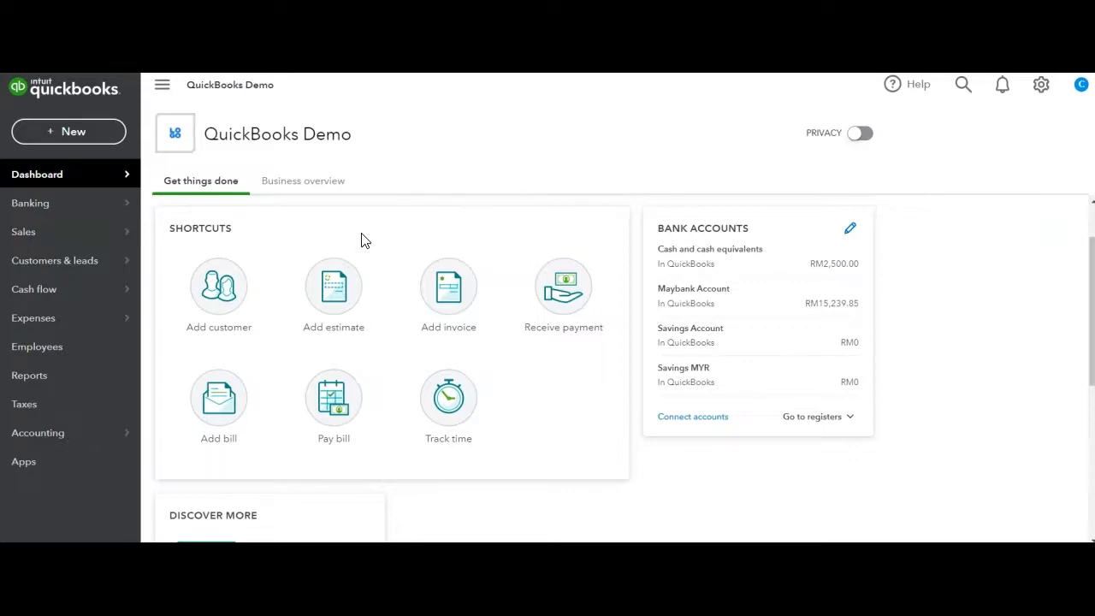
Show the business overview on the dashboard and set the Profit and Loss period to This month
click(355, 231)
click(315, 188)
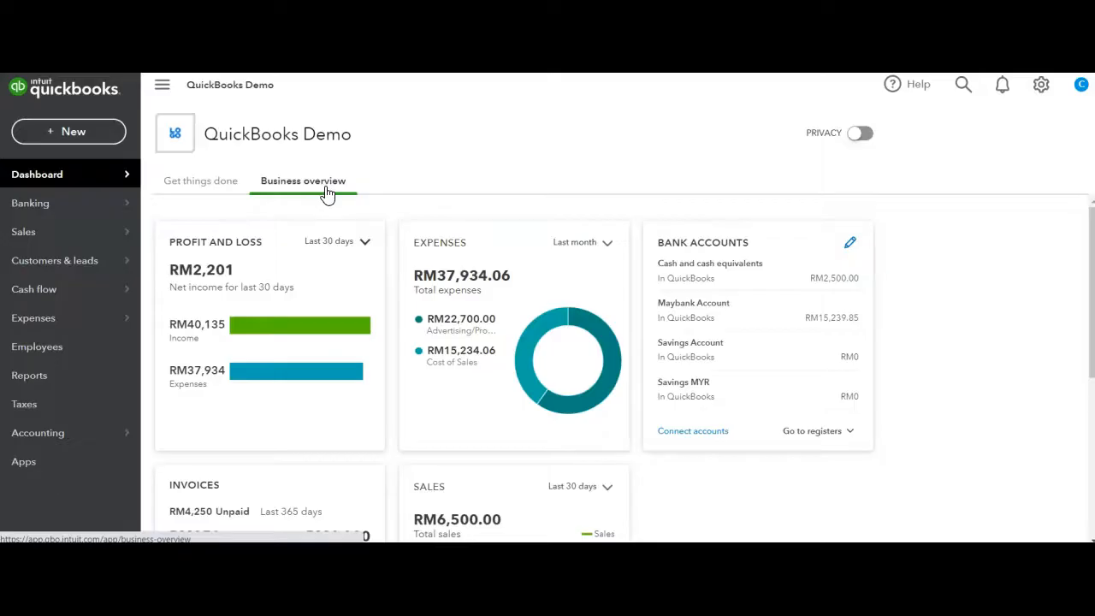
click(359, 245)
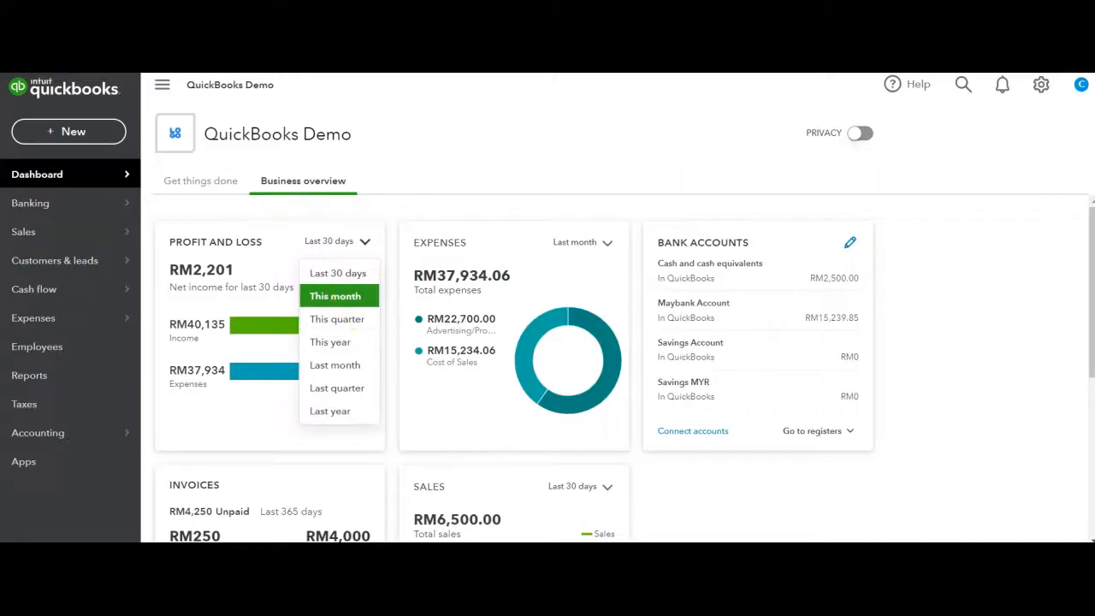
click(364, 299)
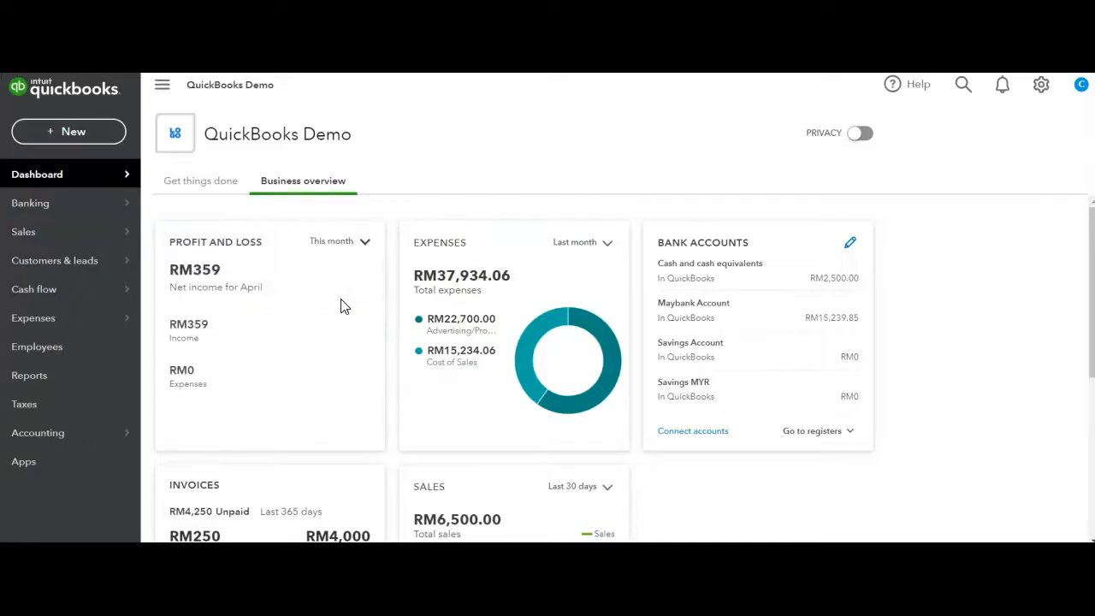
Check the Expenses card's period options, and switch dashboard privacy on and back off
click(583, 245)
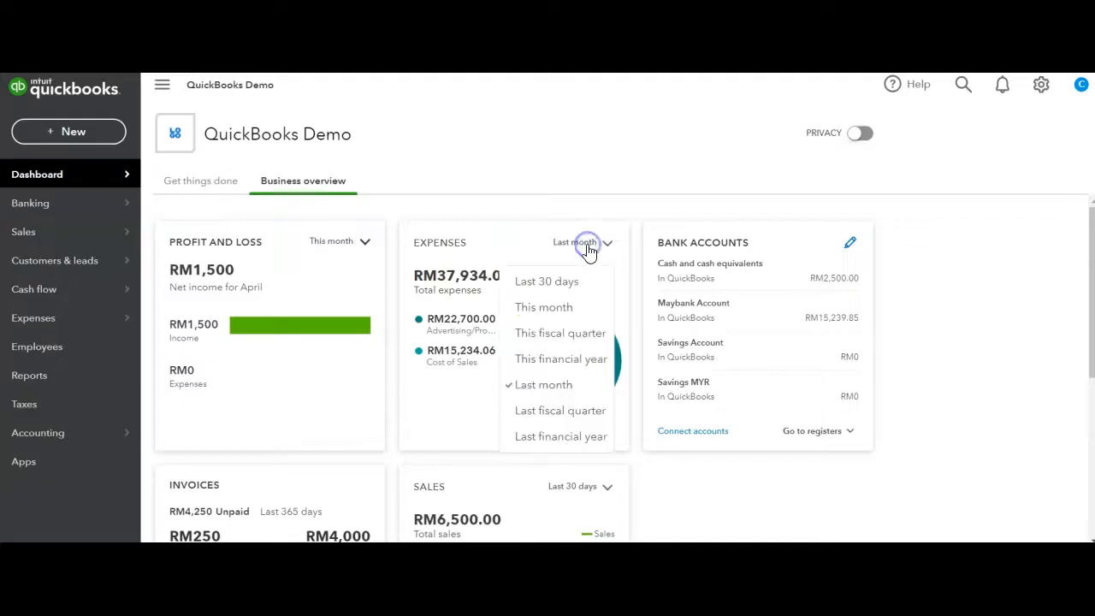
click(560, 332)
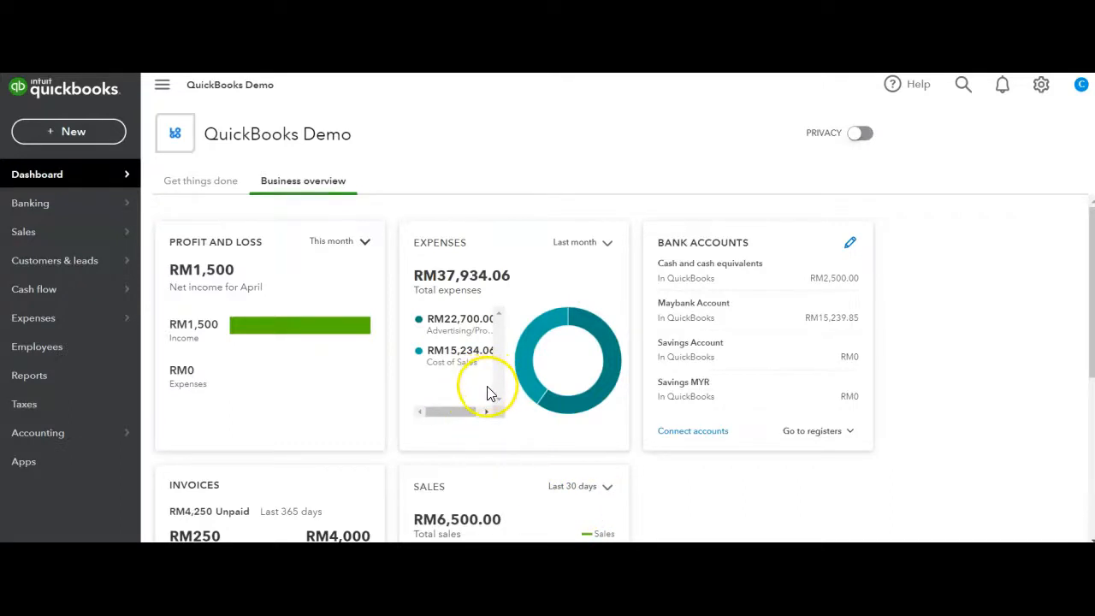
click(860, 134)
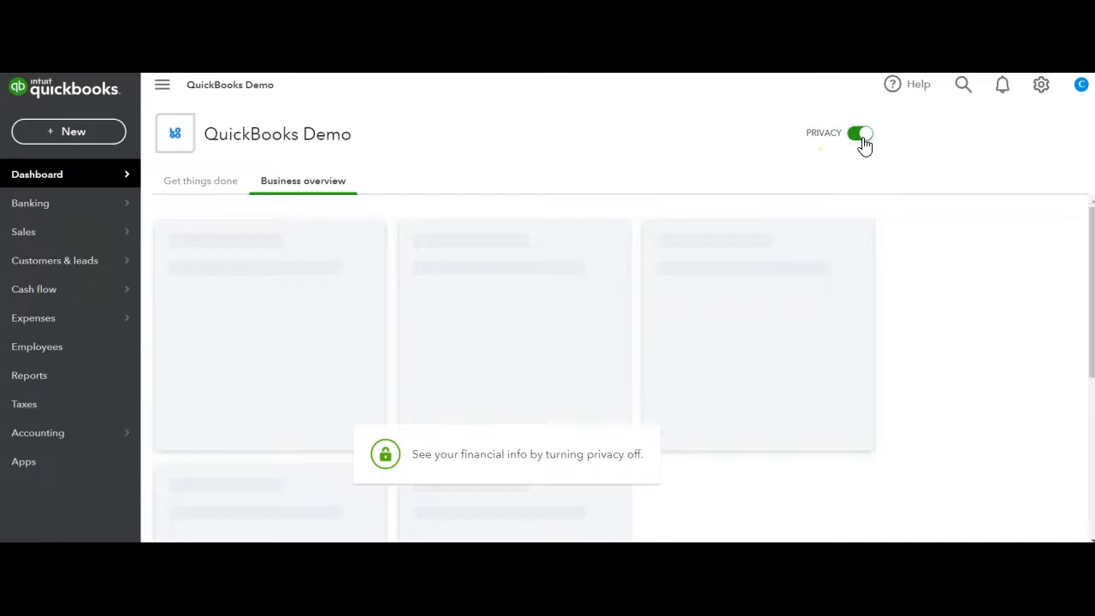
click(858, 138)
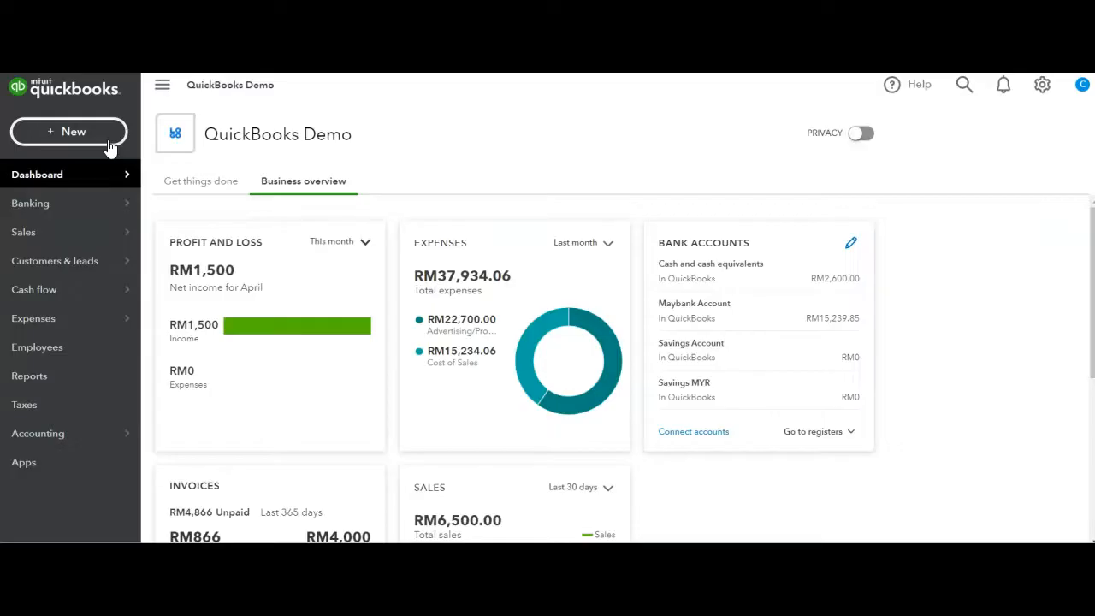
click(110, 145)
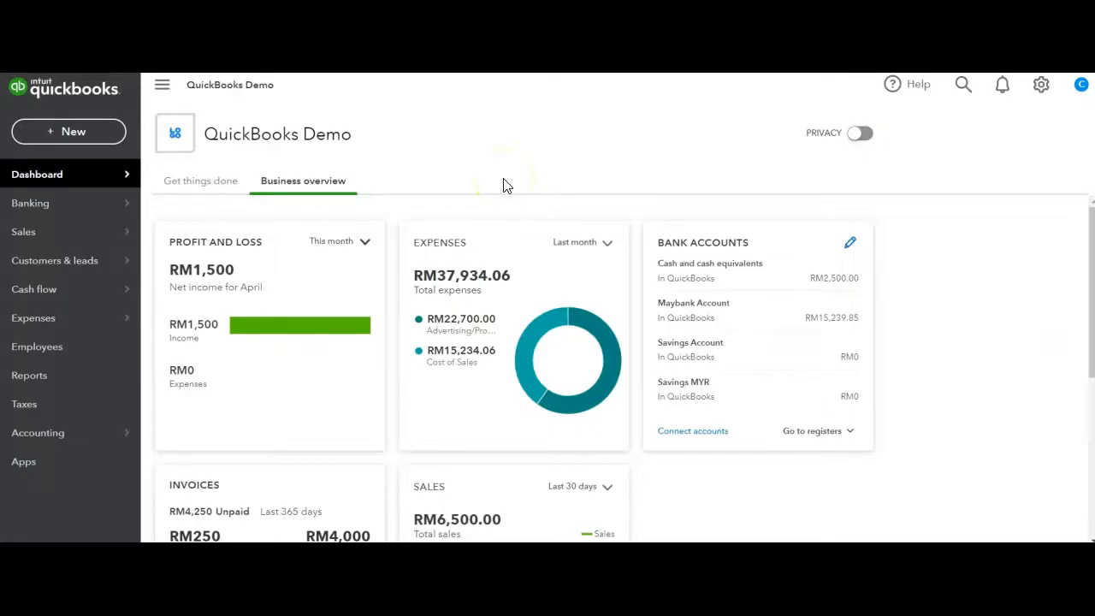
mouse_move(109, 233)
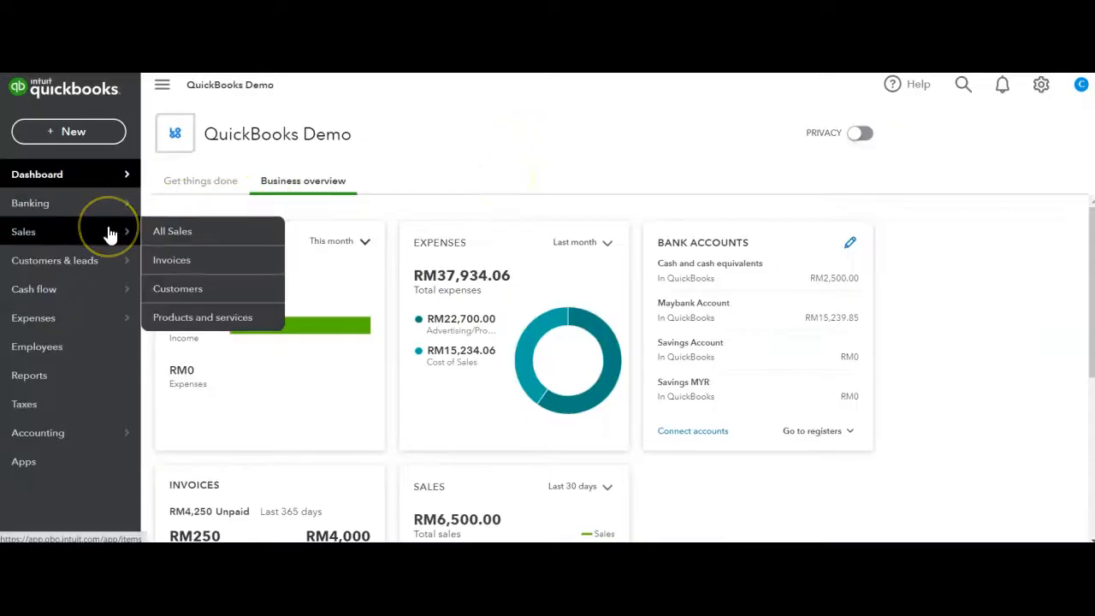
mouse_move(120, 321)
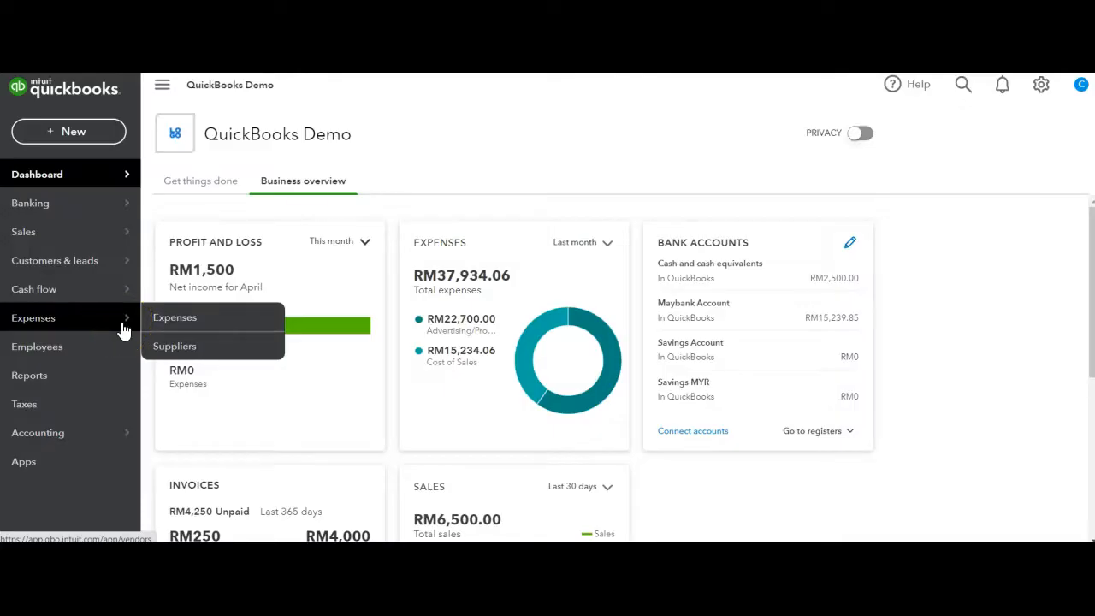
click(122, 327)
mouse_move(118, 430)
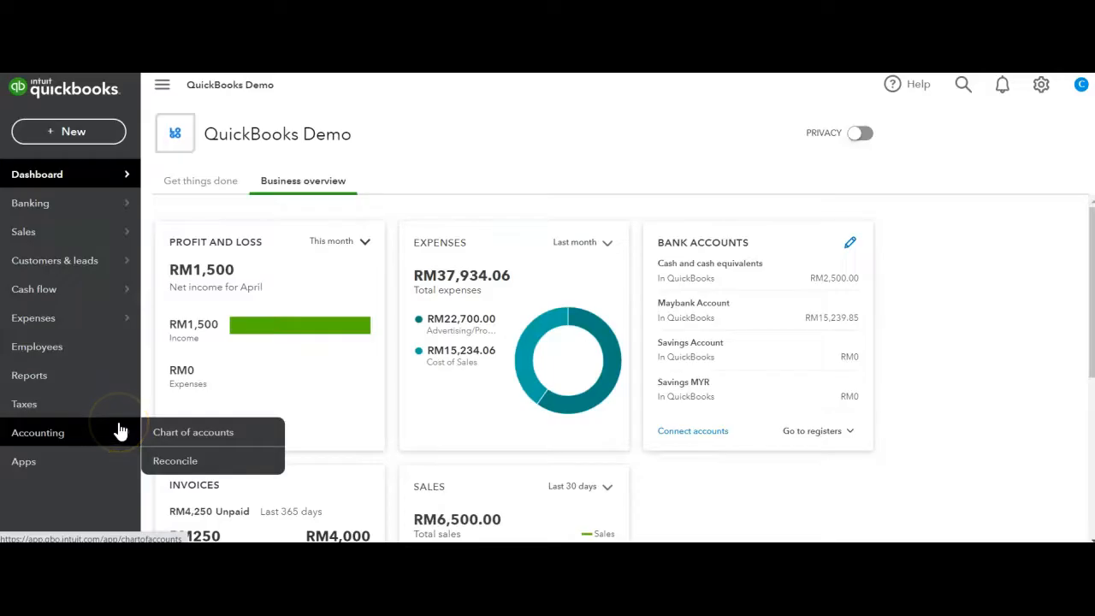
click(164, 368)
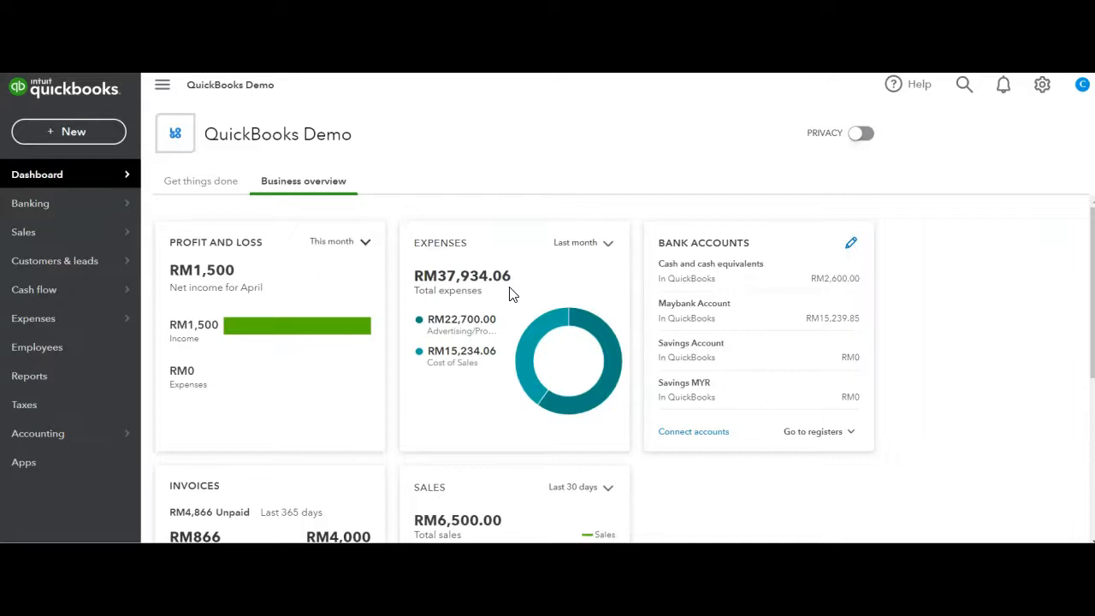
Start a customer data import and upload the file Customers Malaysia April 2020.xls
click(1044, 98)
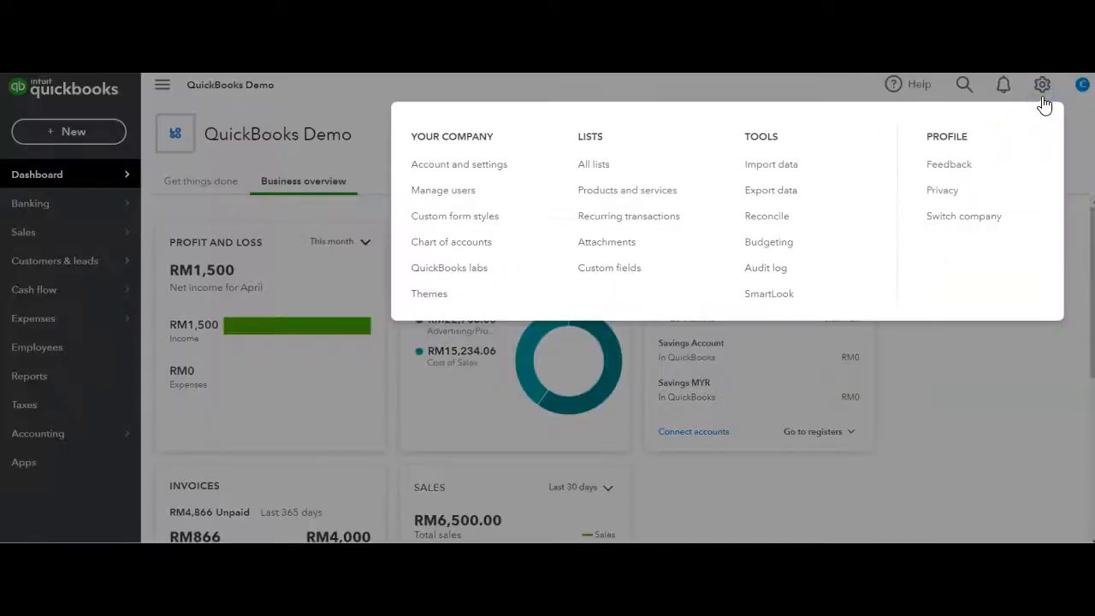
click(794, 174)
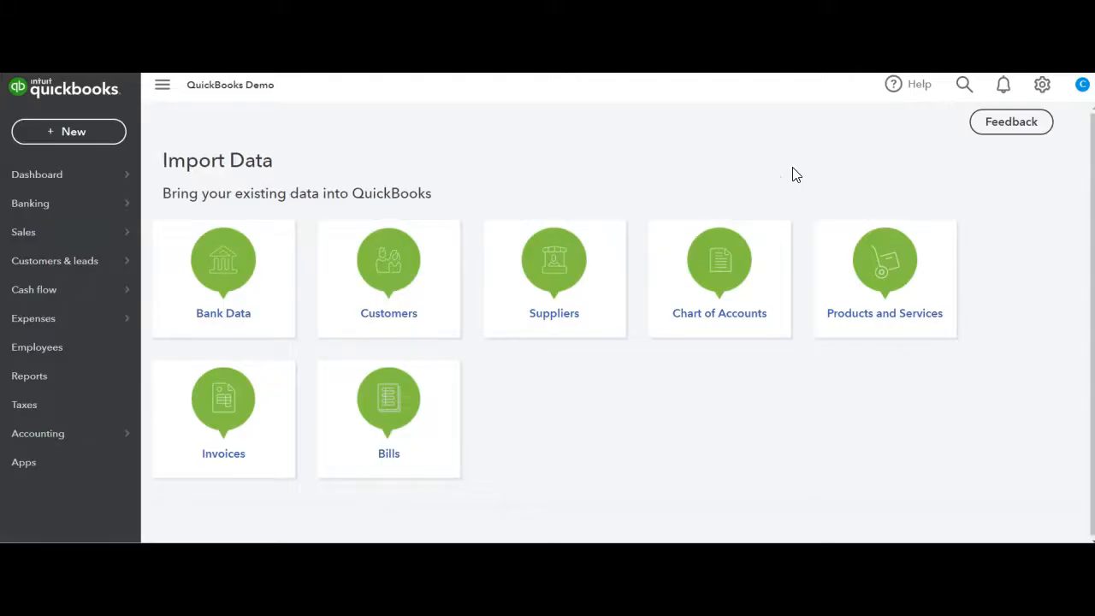
click(404, 277)
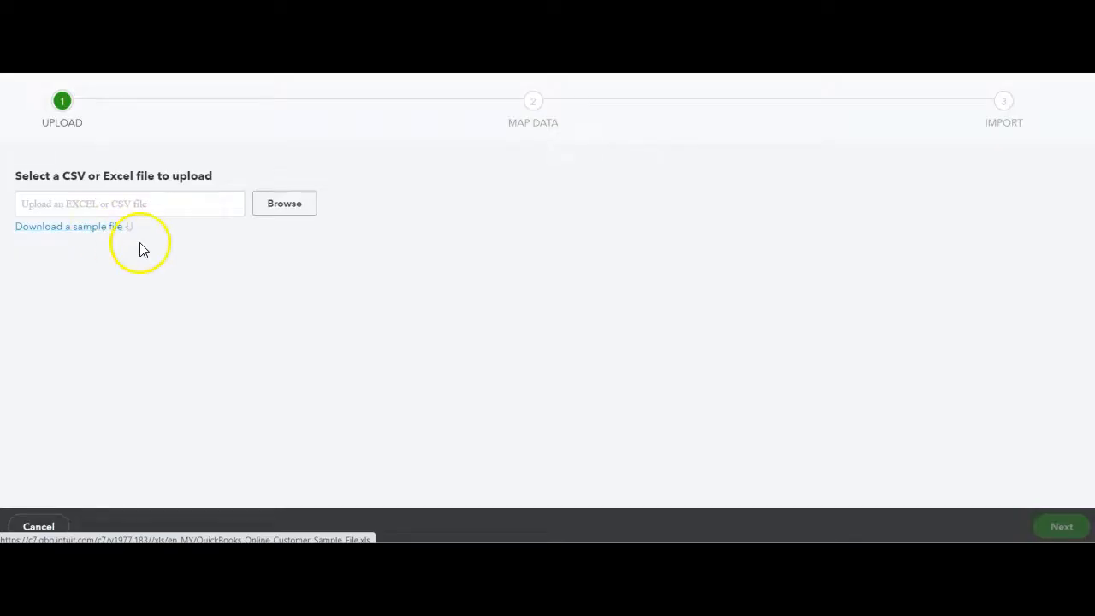
click(278, 208)
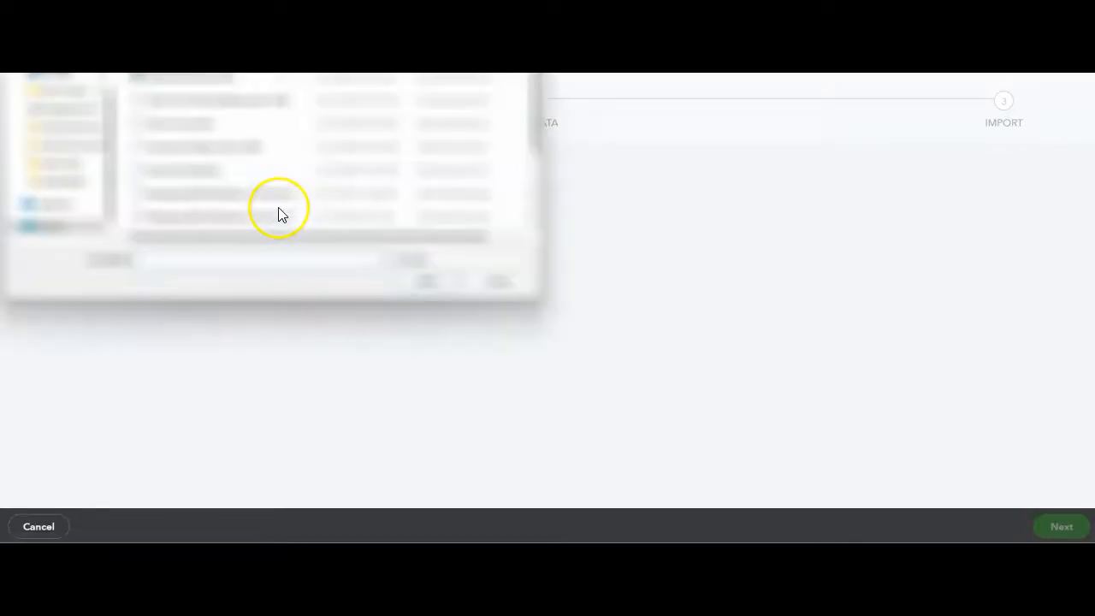
double_click(198, 147)
click(1064, 529)
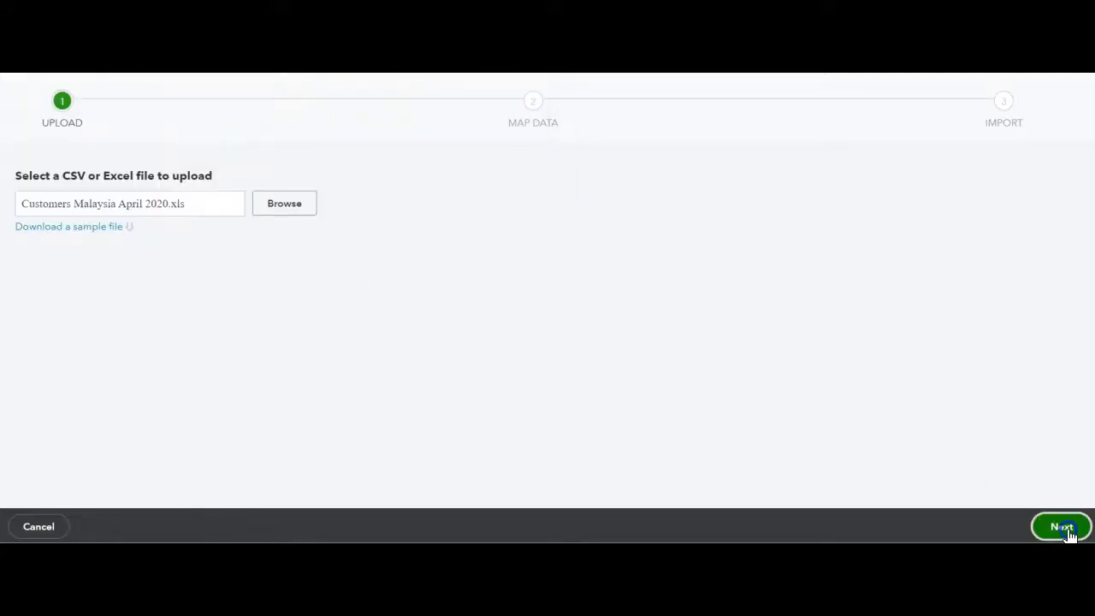
Review the mapping of the customer fields and accept it to reach the import stage
scroll(536, 373, down, 1)
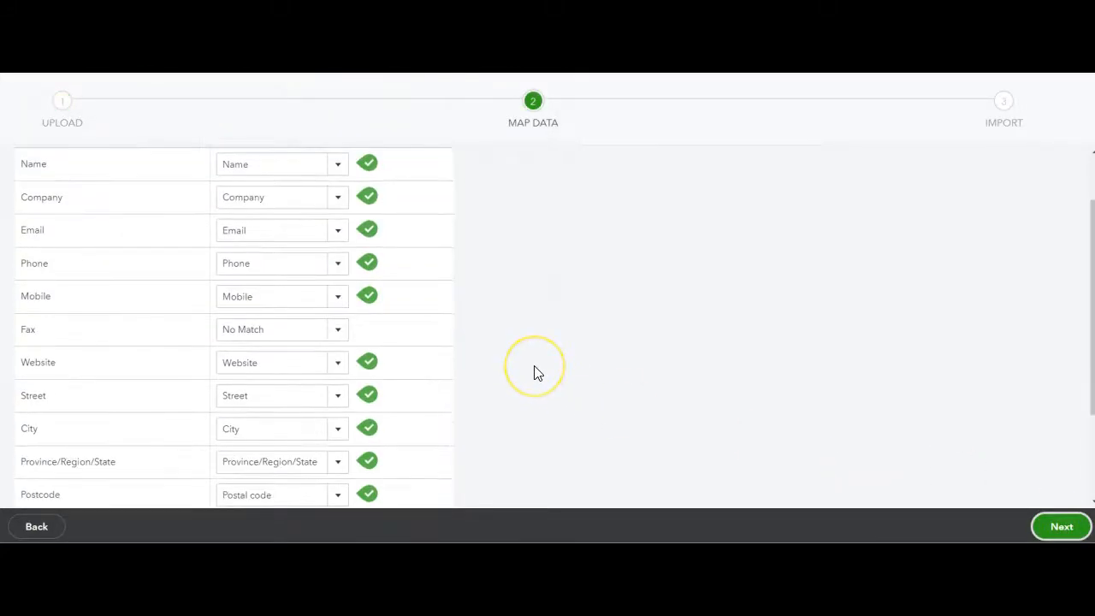
click(557, 351)
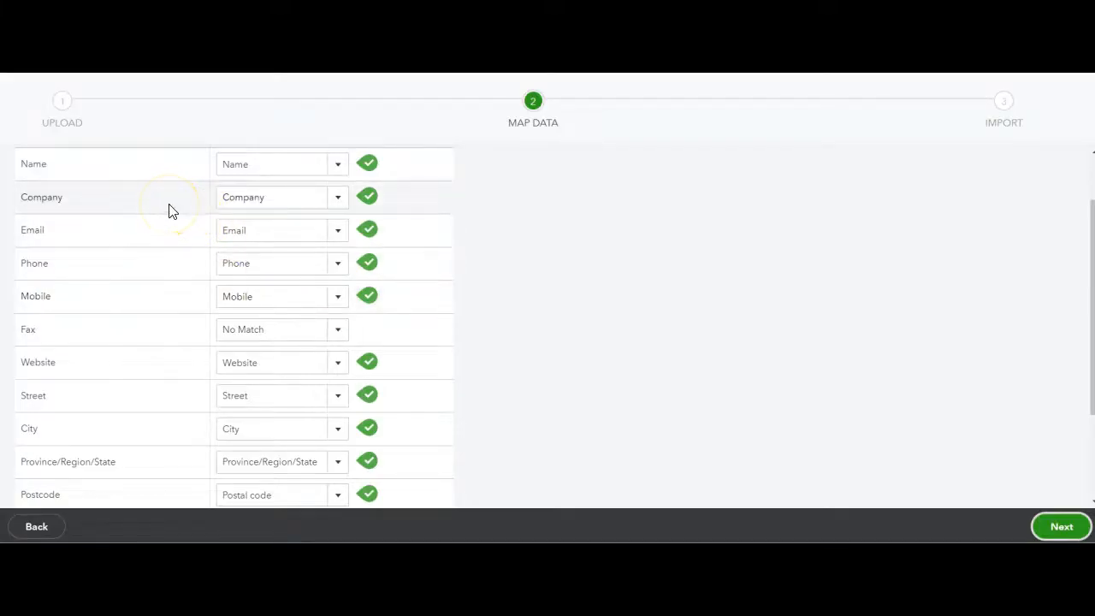
scroll(168, 211, up, 2)
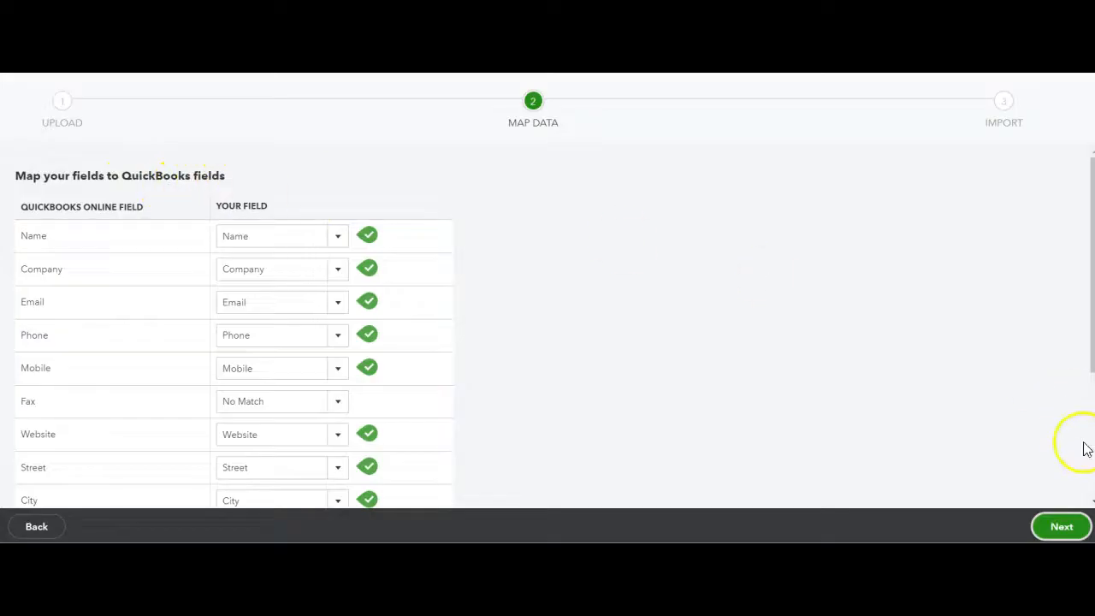
click(1066, 527)
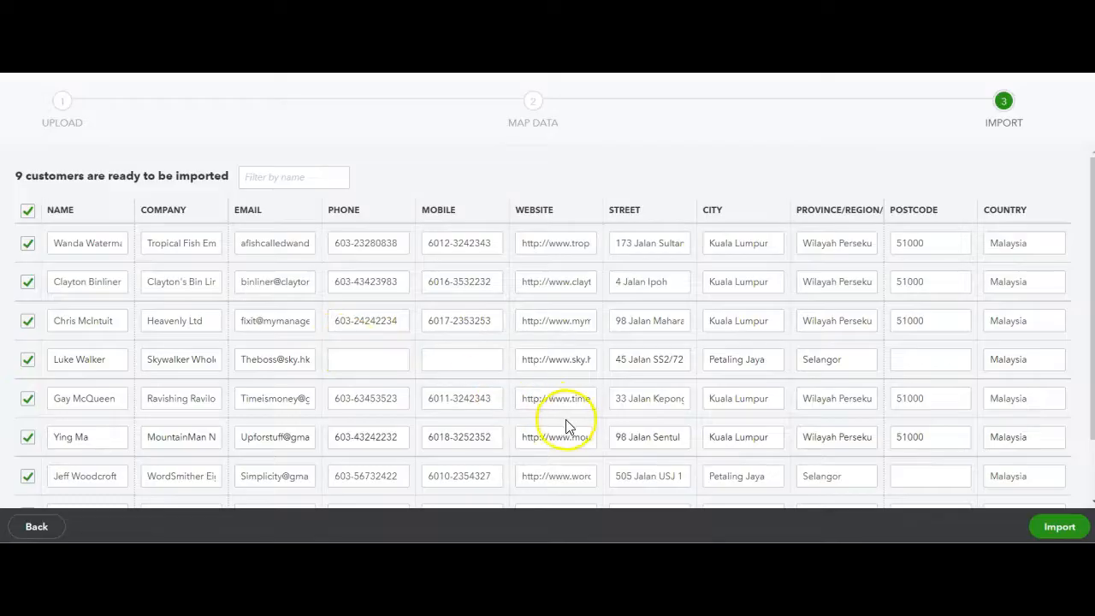
Fill in the missing phone number in the fourth customer row and import all selected customers
click(380, 368)
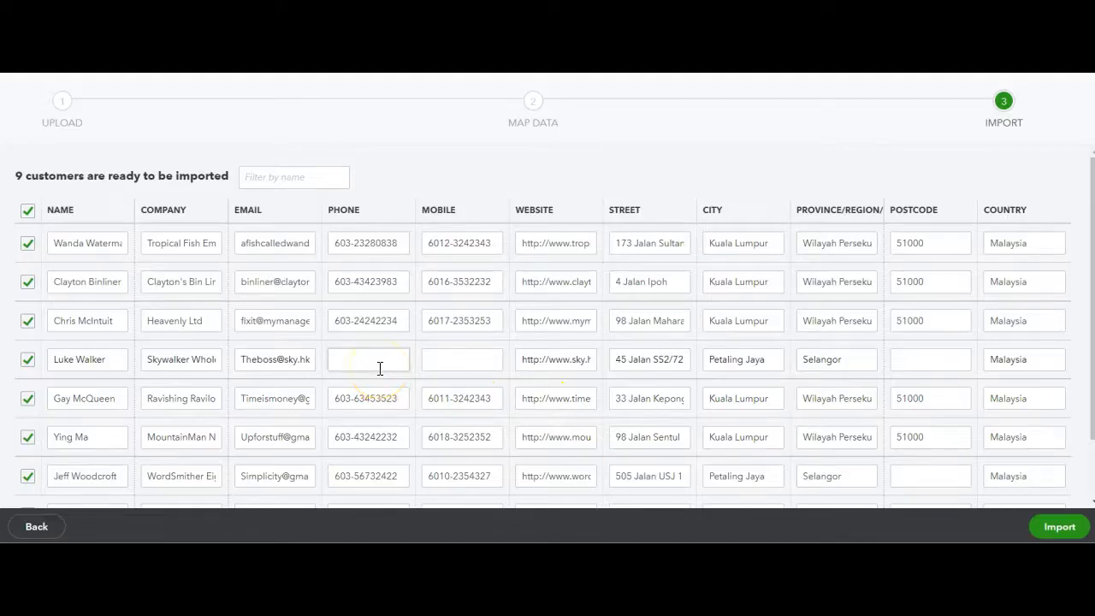
click(380, 368)
click(103, 363)
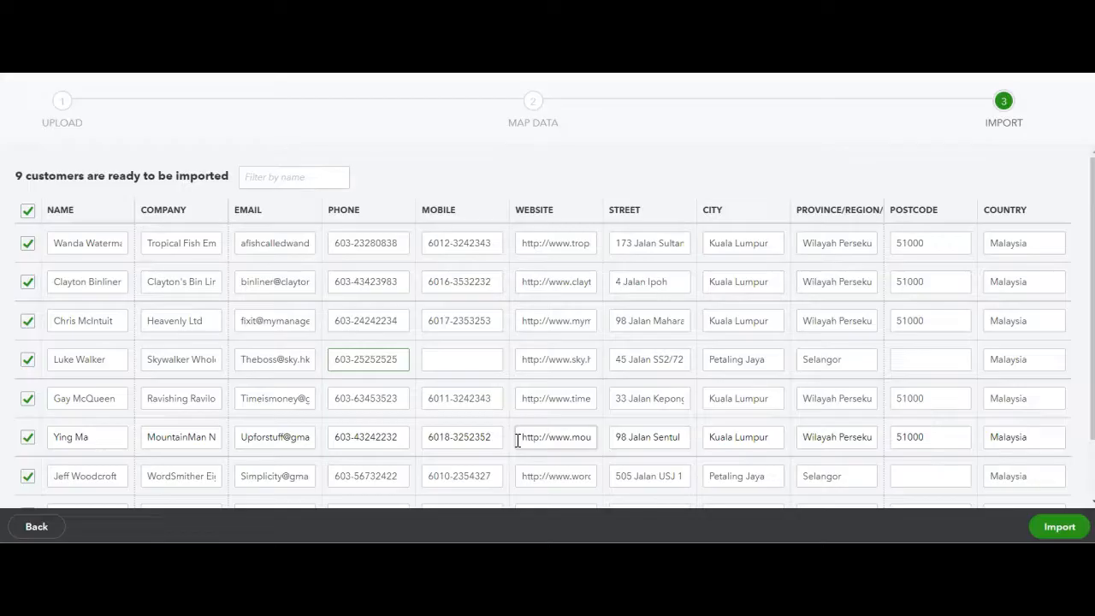
scroll(770, 479, down, 1)
click(1051, 528)
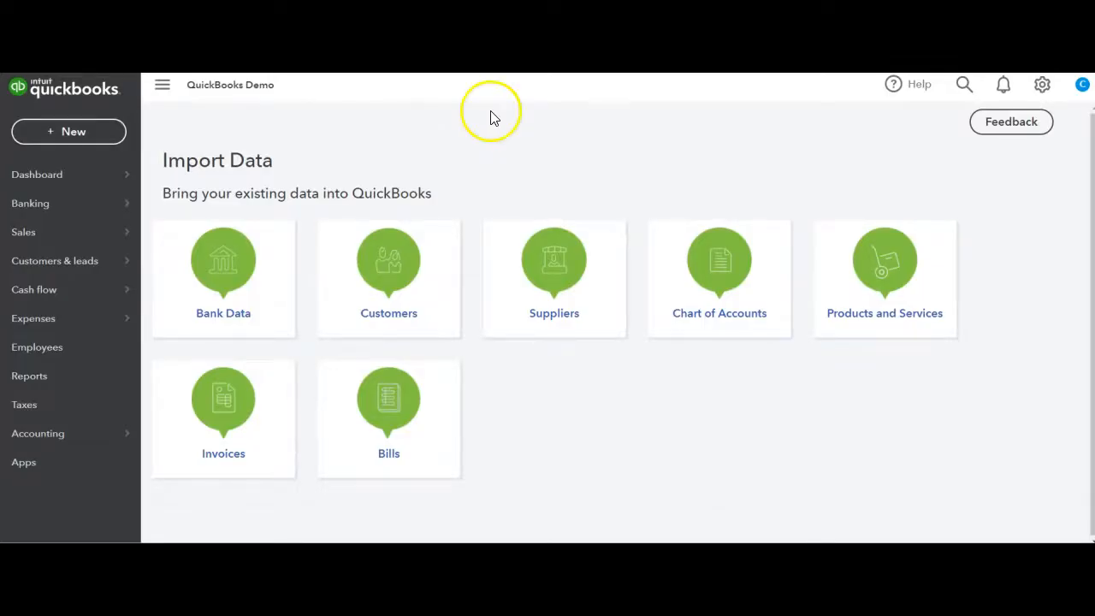
Open the customer list under Sales and look over the customer records
mouse_move(96, 240)
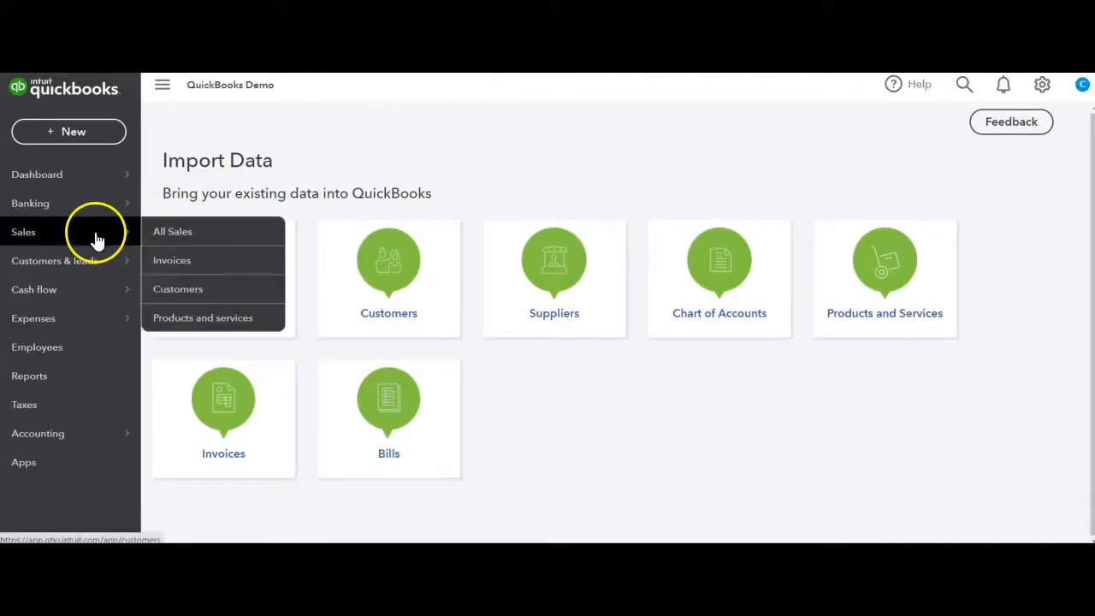
click(178, 290)
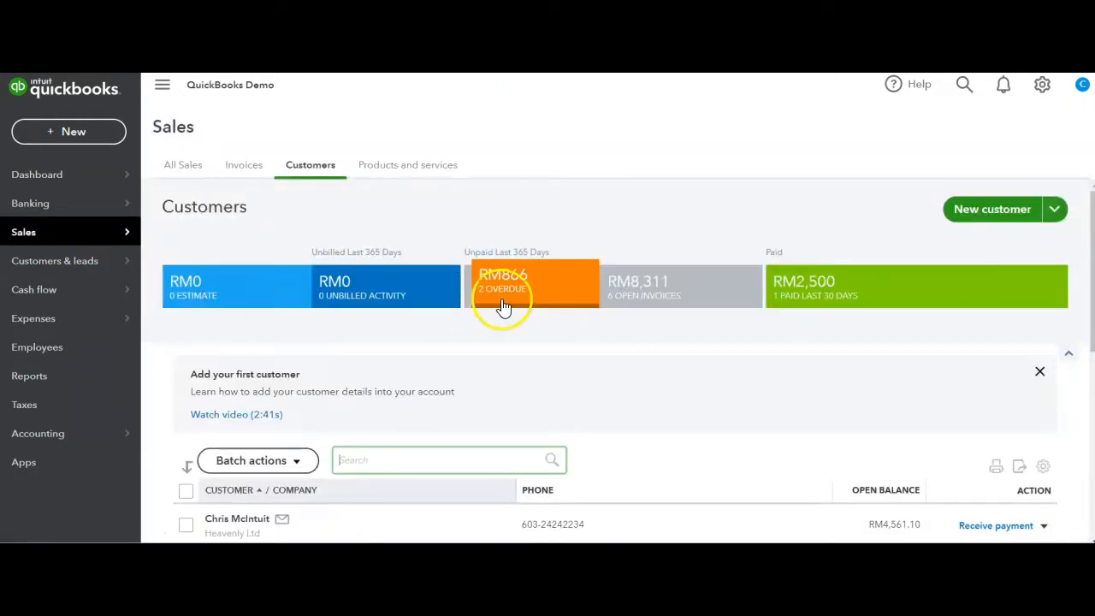
scroll(502, 306, down, 2)
scroll(502, 306, down, 4)
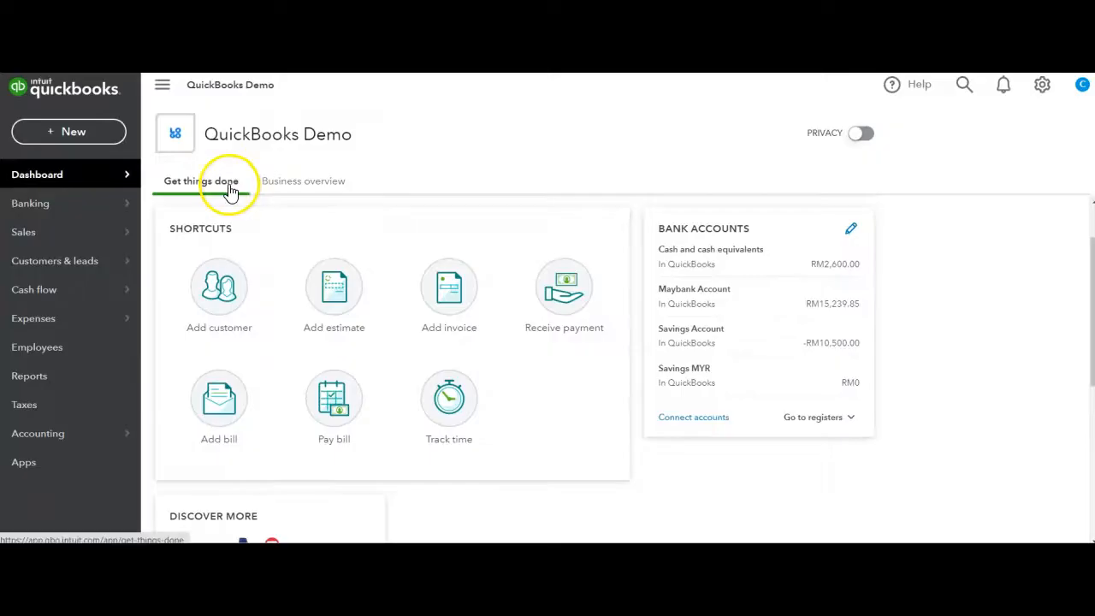
Create a new invoice and select the Heavenly Ltd contact as its customer
click(108, 144)
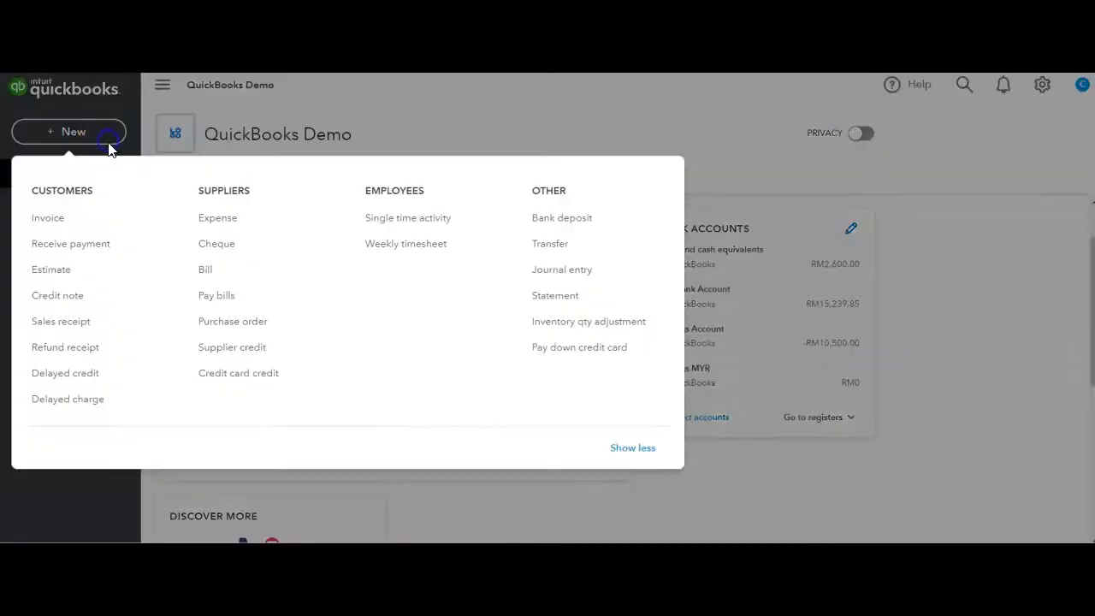
click(56, 220)
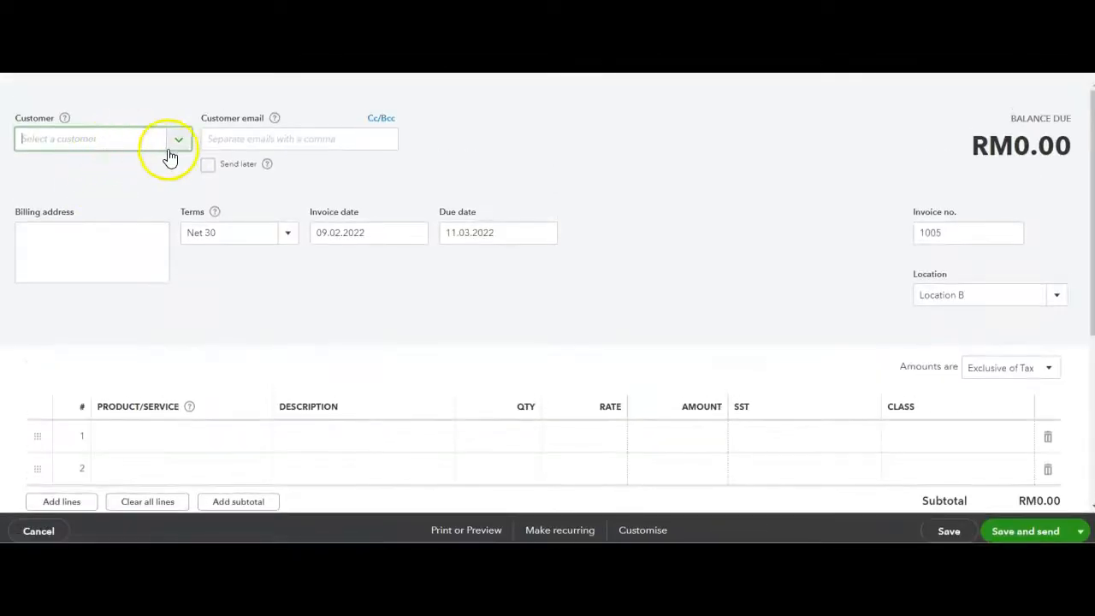
click(178, 144)
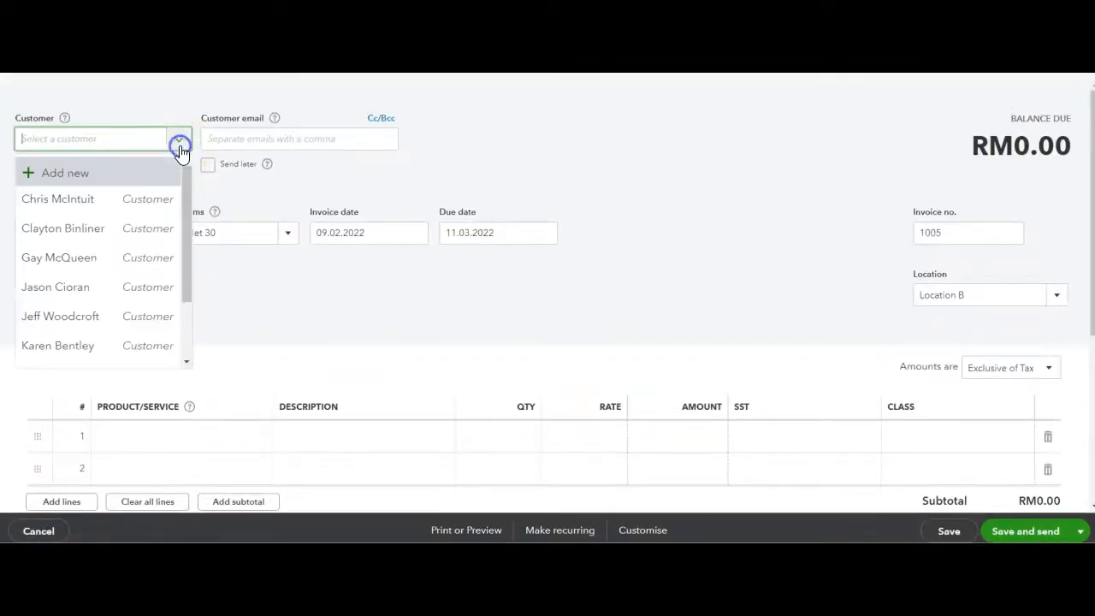
click(142, 199)
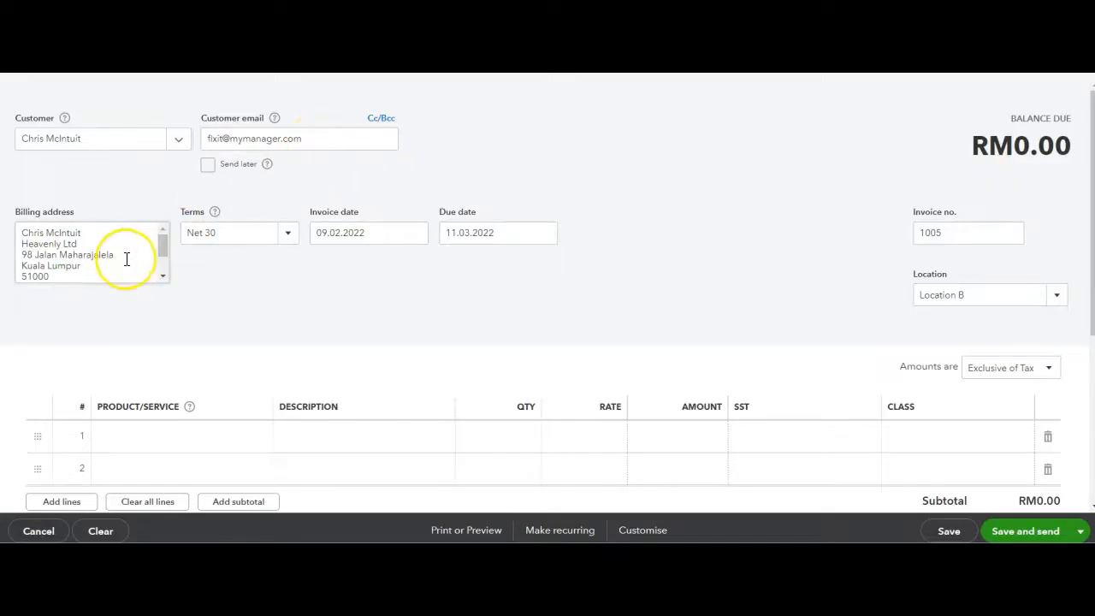
Fill the first invoice line with the Fountain product, quantity 2 and Service Tax (6%)
scroll(126, 258, down, 1)
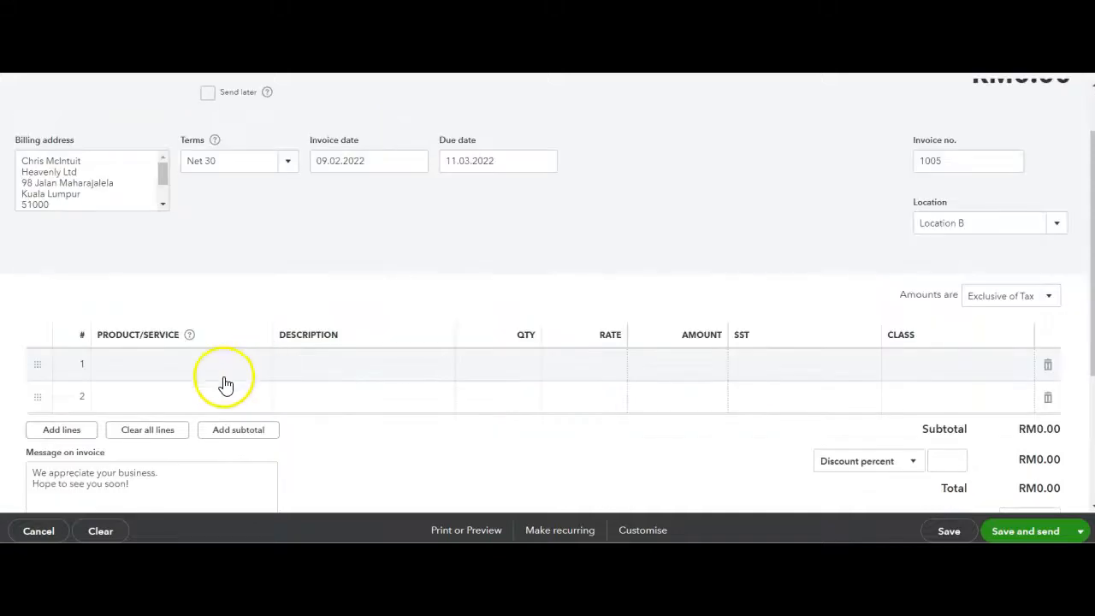
click(227, 374)
click(259, 366)
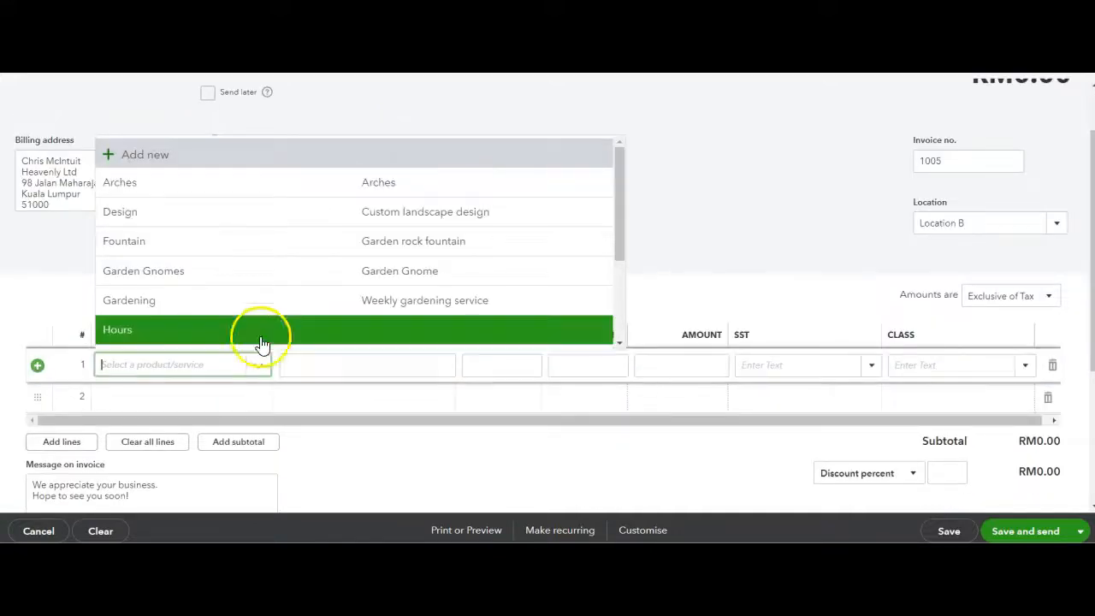
click(231, 253)
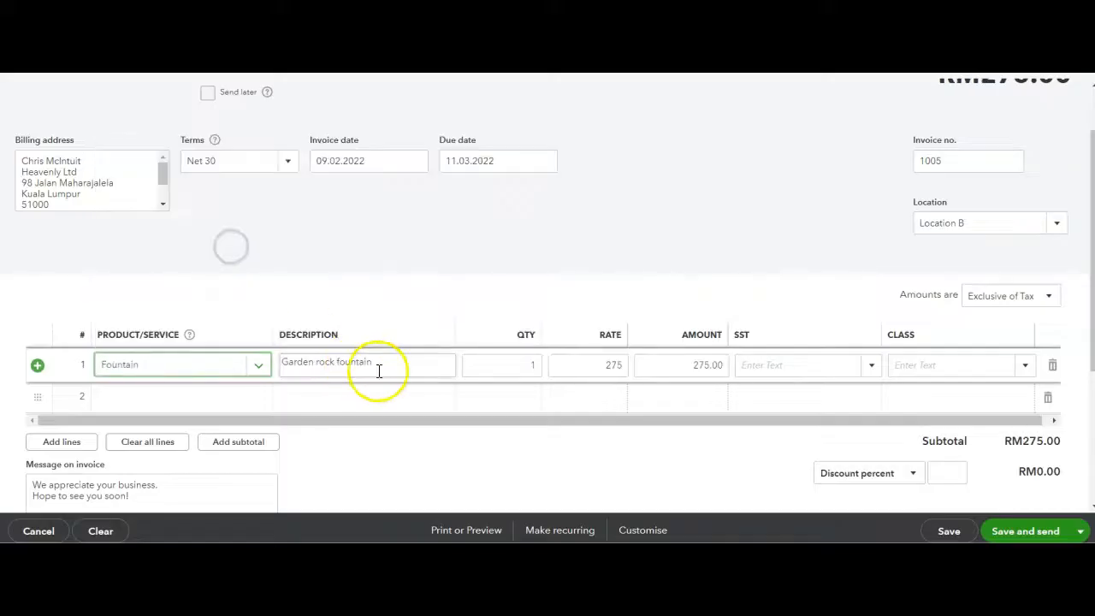
click(522, 368)
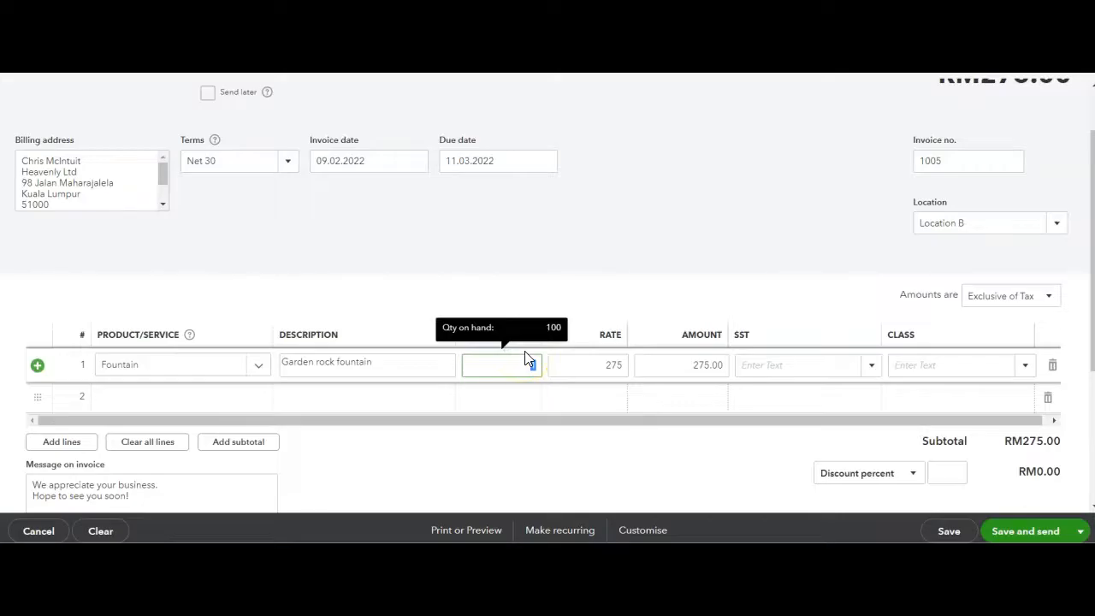
text(2)
click(876, 374)
click(851, 418)
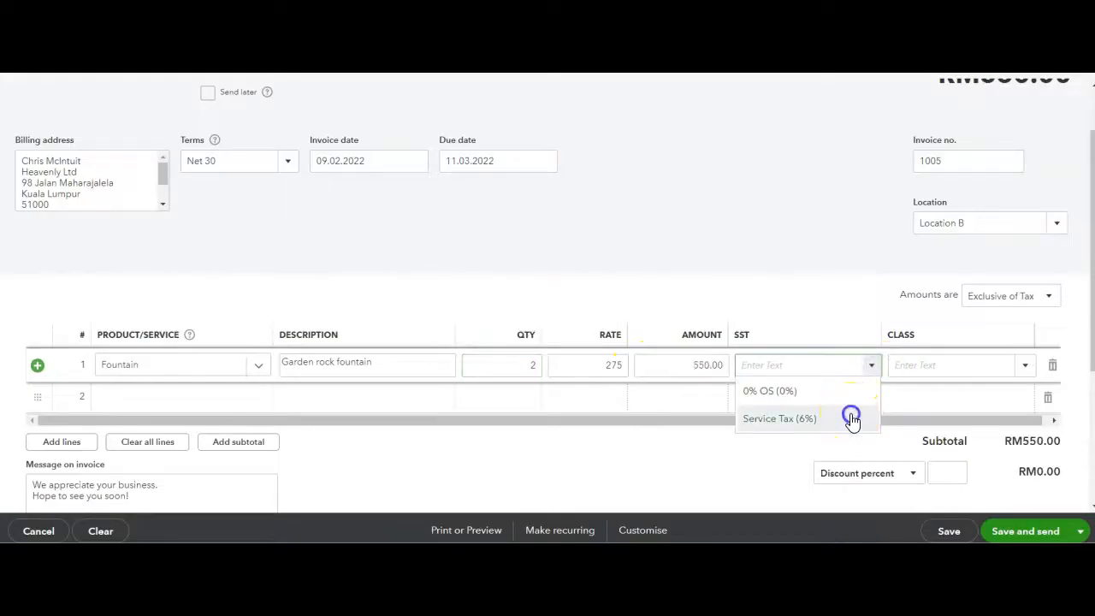
Assign the class Department A to the fountain line and set the invoice location to Location A
click(1024, 371)
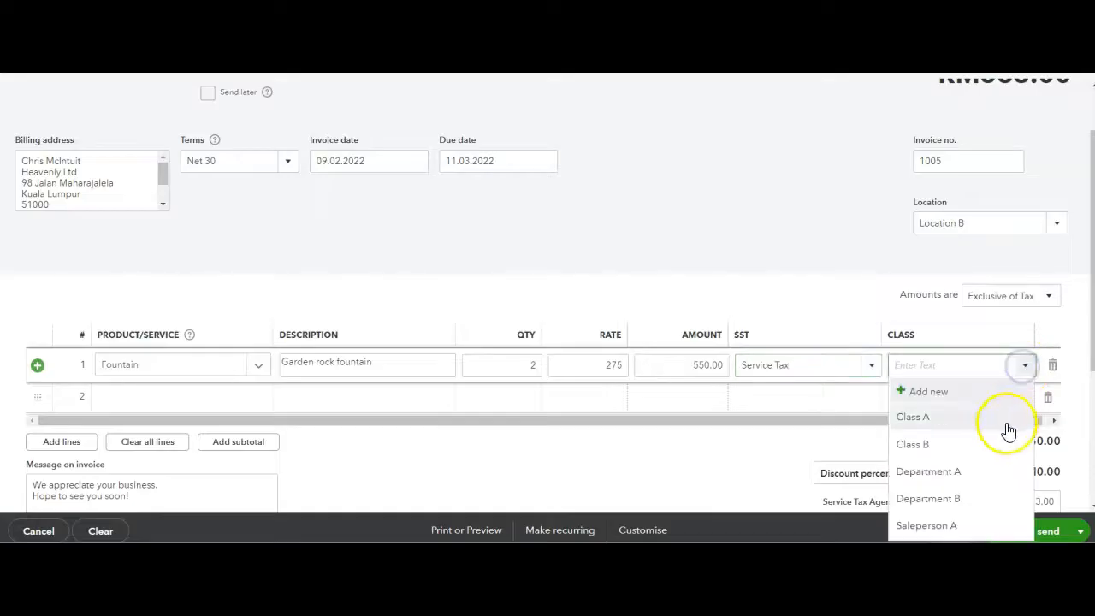
click(979, 476)
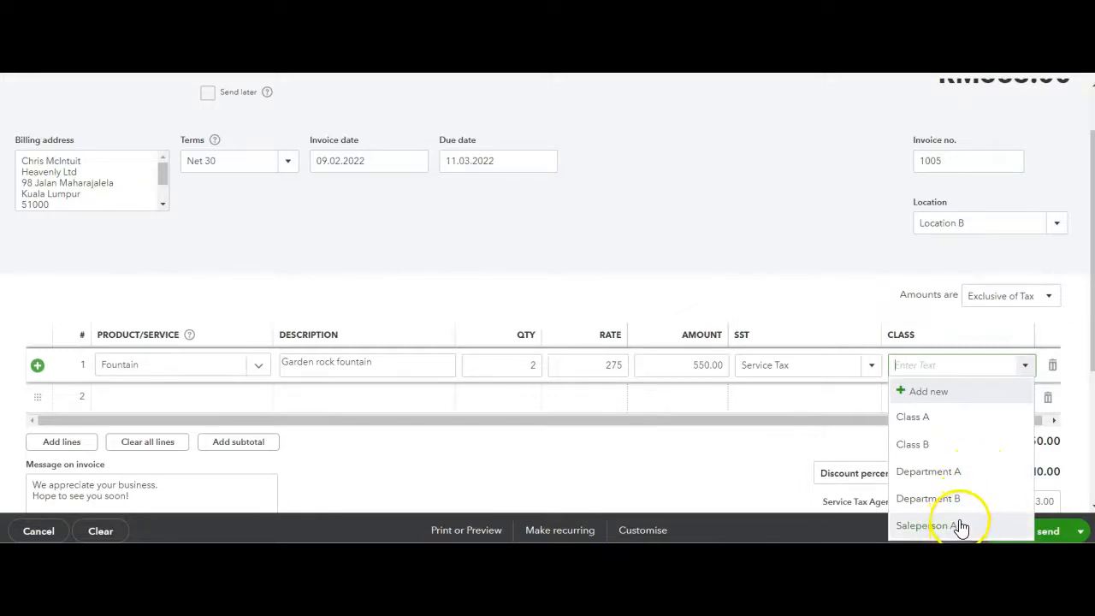
click(953, 475)
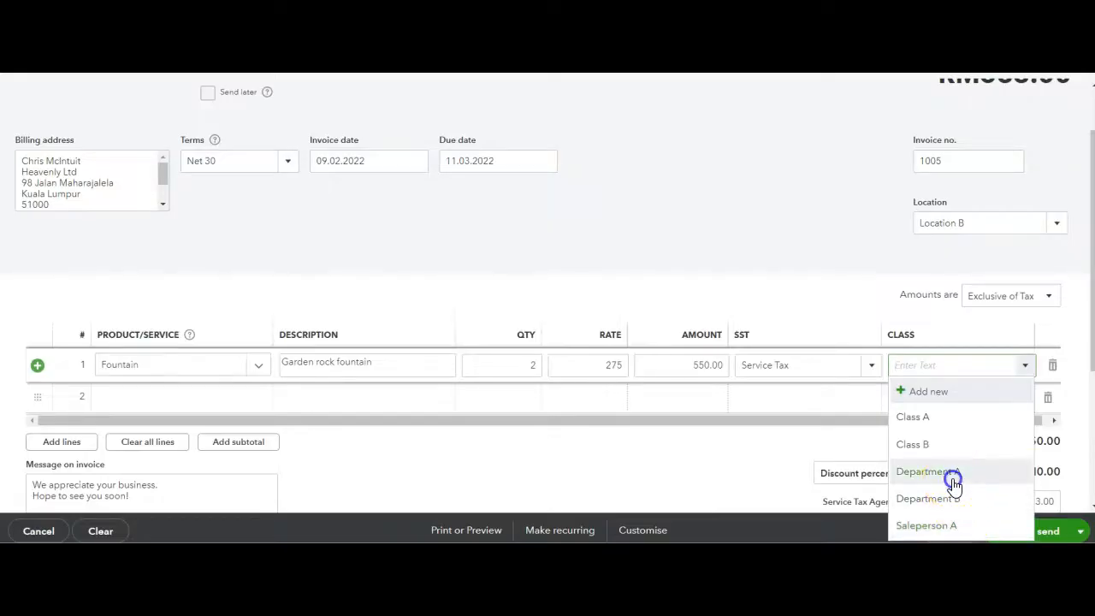
click(1051, 227)
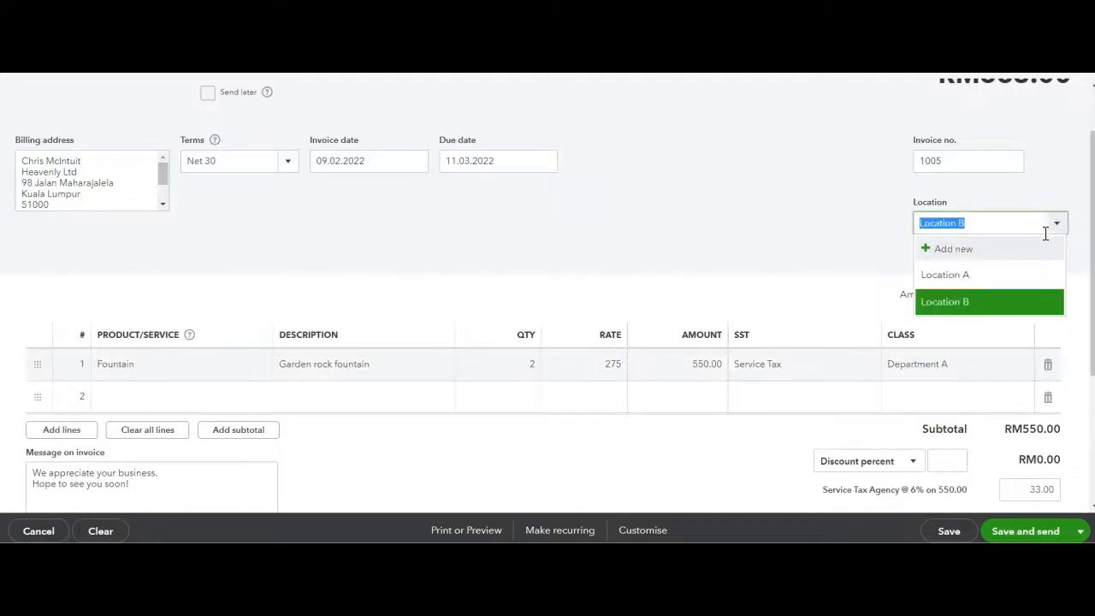
click(1022, 295)
Apply a 10 percent discount to the invoice and enter a deposit of 100
scroll(382, 399, down, 3)
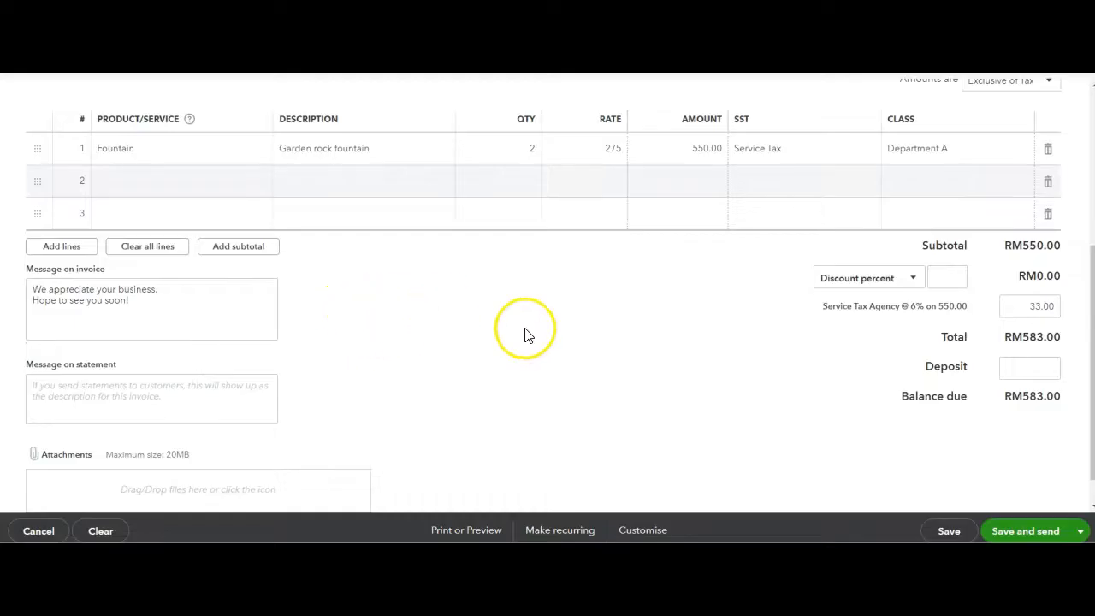
click(946, 280)
text(10)
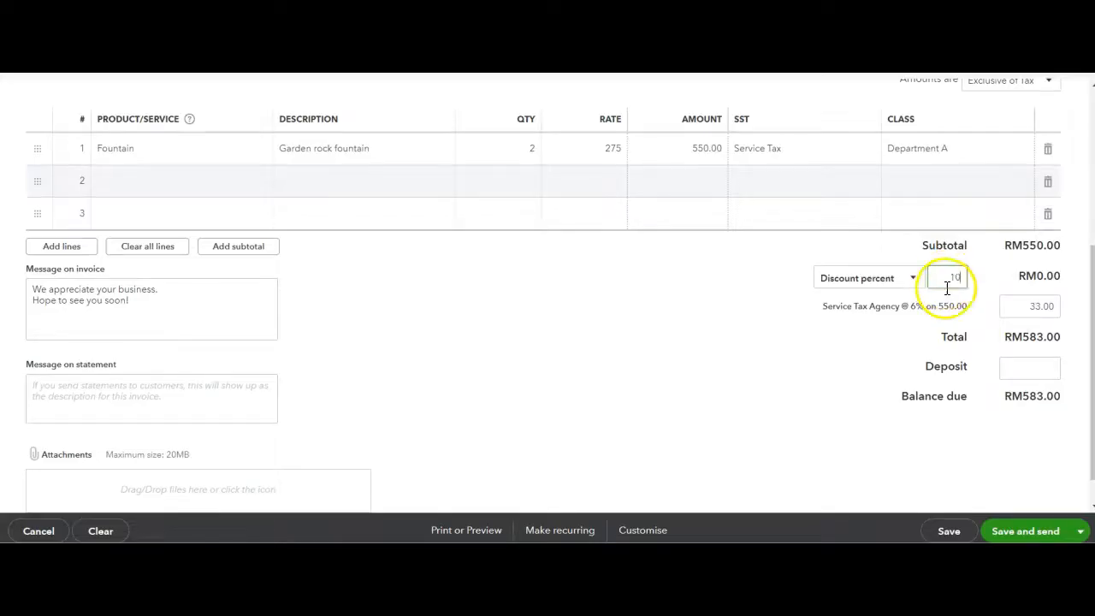
click(866, 356)
click(1023, 374)
text(100)
click(712, 366)
Save the invoice for sending, look over the email preview and close it without sending
click(1081, 532)
click(1053, 531)
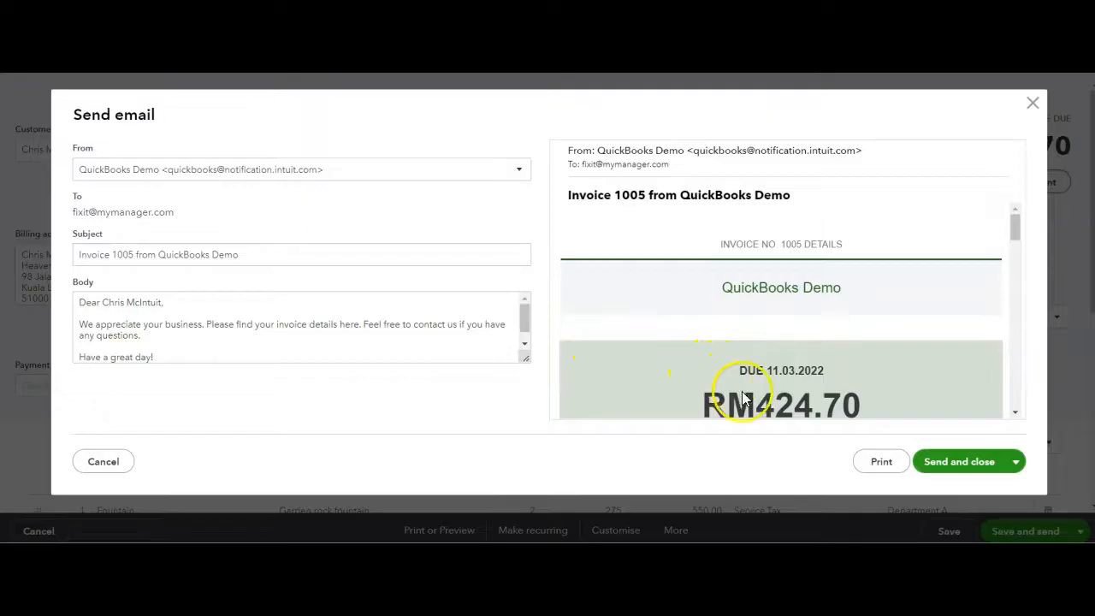
click(1032, 103)
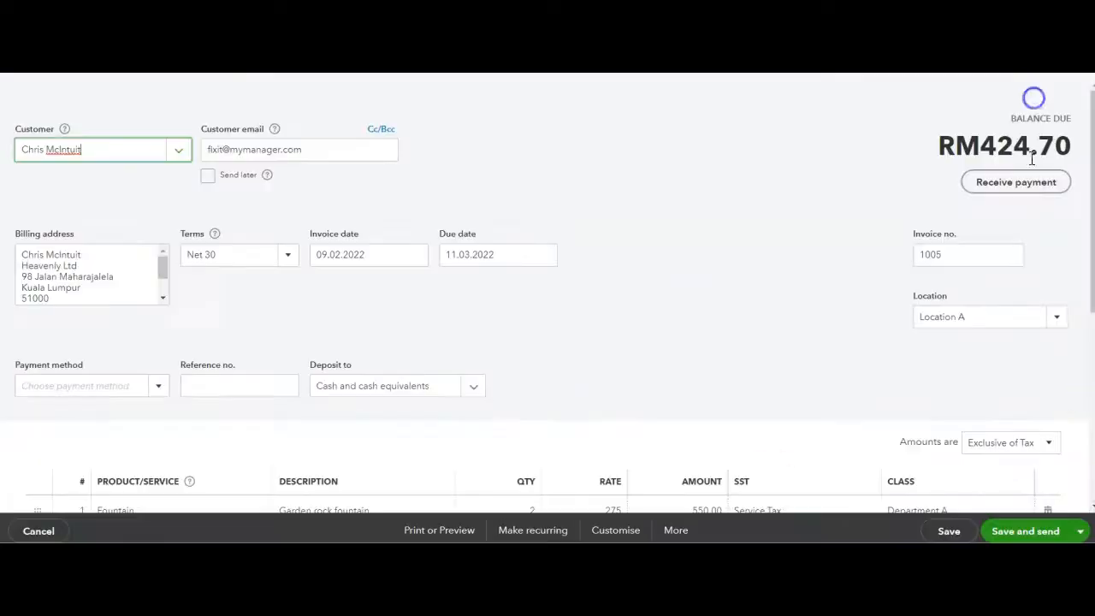
click(1080, 530)
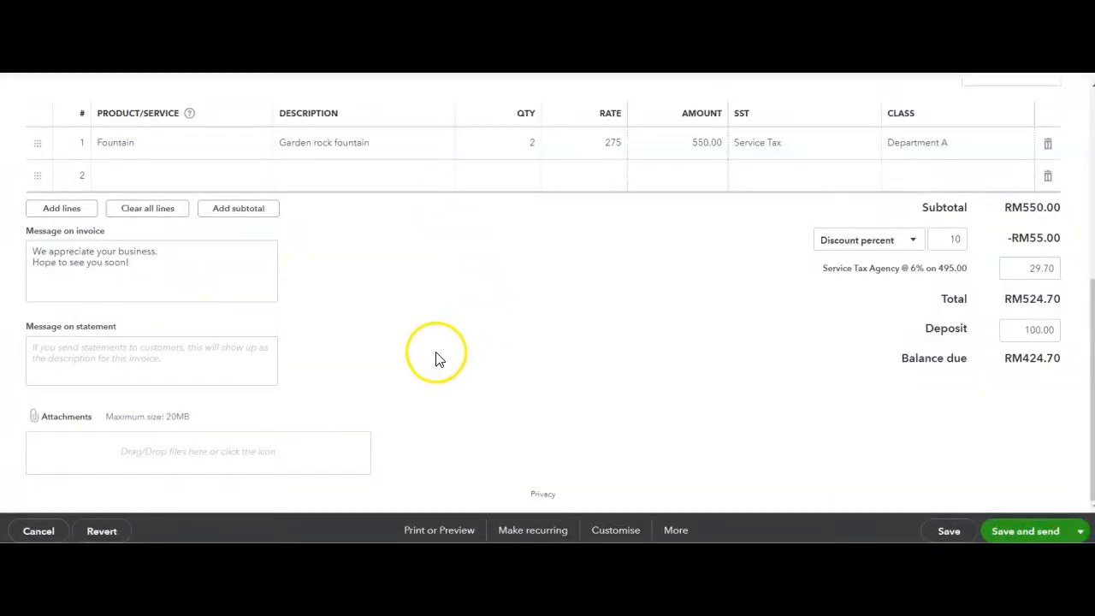
Attach sample receipt.jpeg to the invoice with the option to attach it to the email, and save the invoice for sending
click(309, 460)
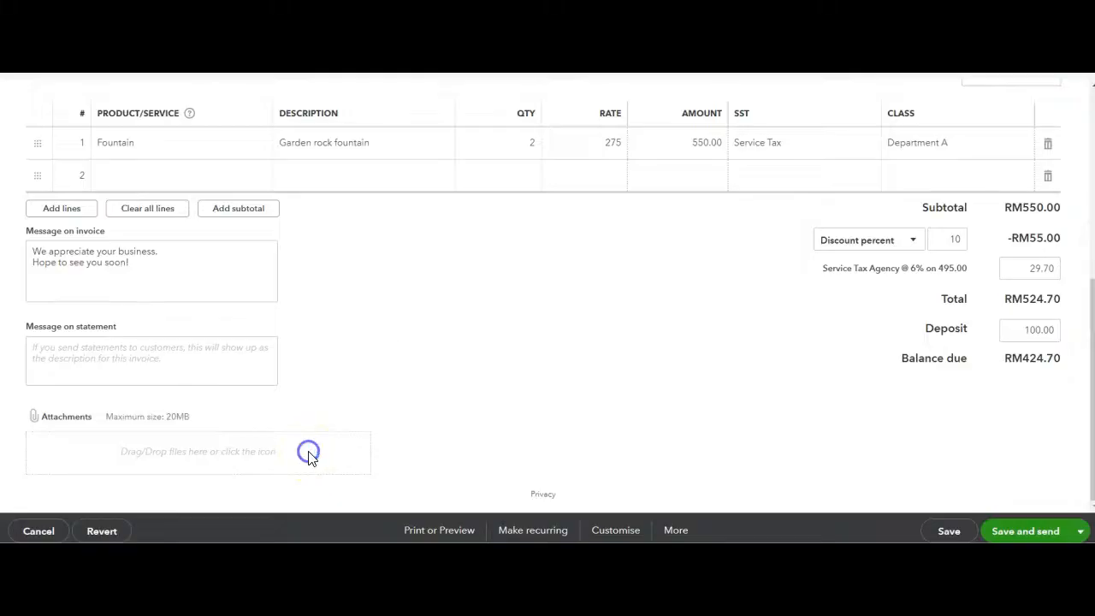
click(180, 101)
double_click(180, 101)
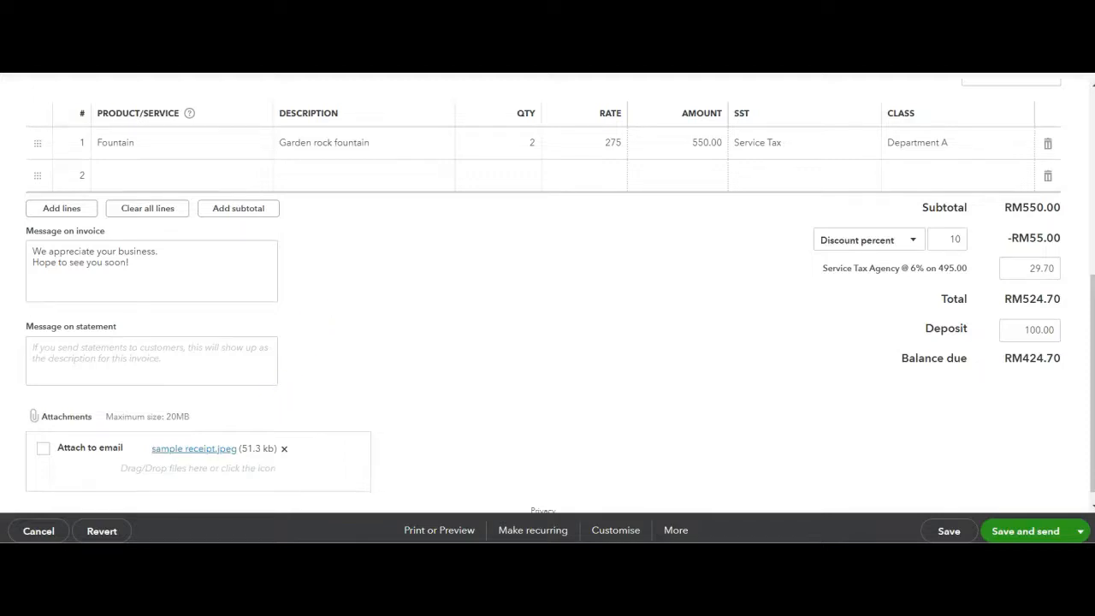
click(42, 449)
click(1013, 532)
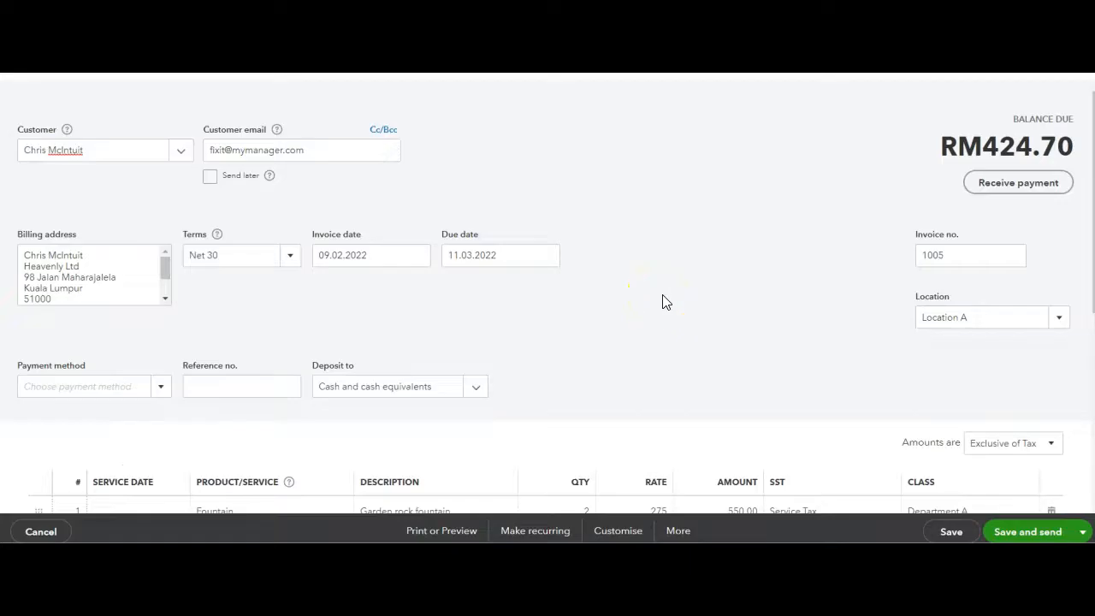
Open the current invoice style for editing and examine its template, logo, colour, font and QR code design options
click(622, 532)
click(628, 467)
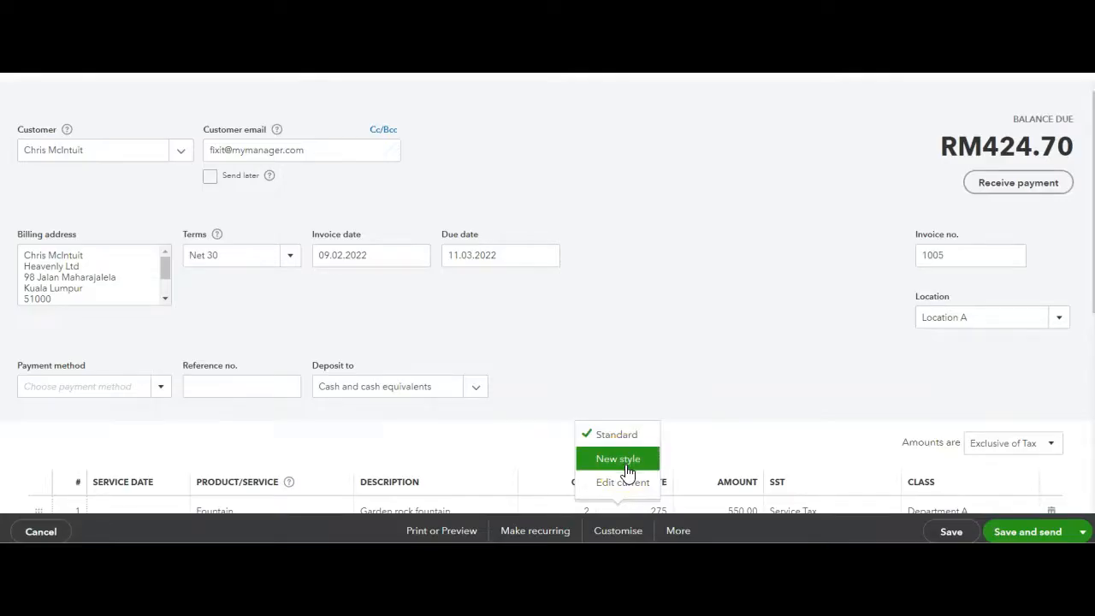
click(625, 483)
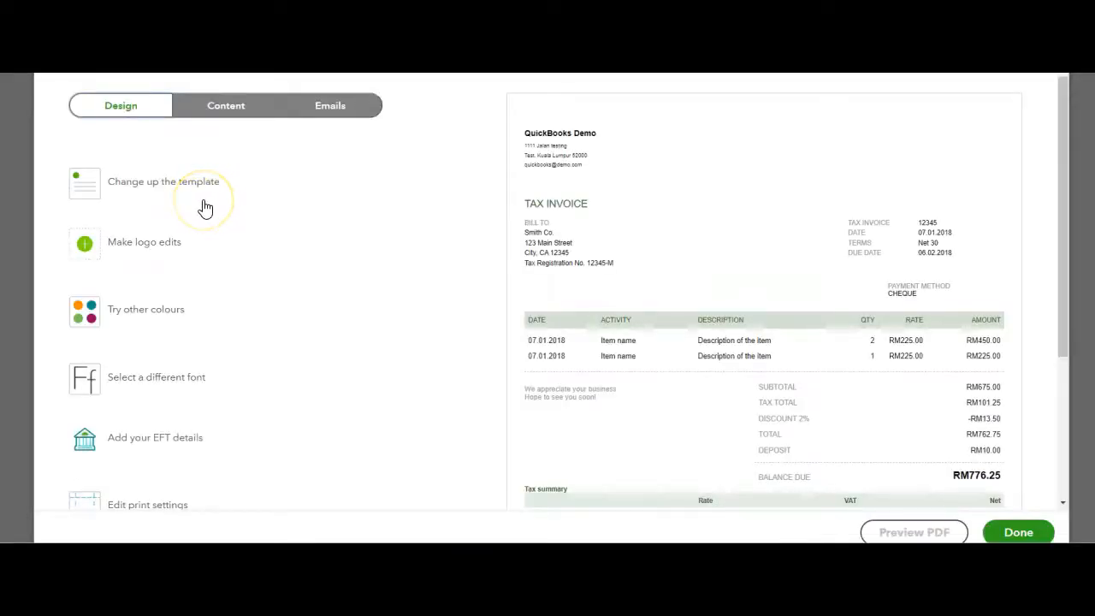
click(171, 186)
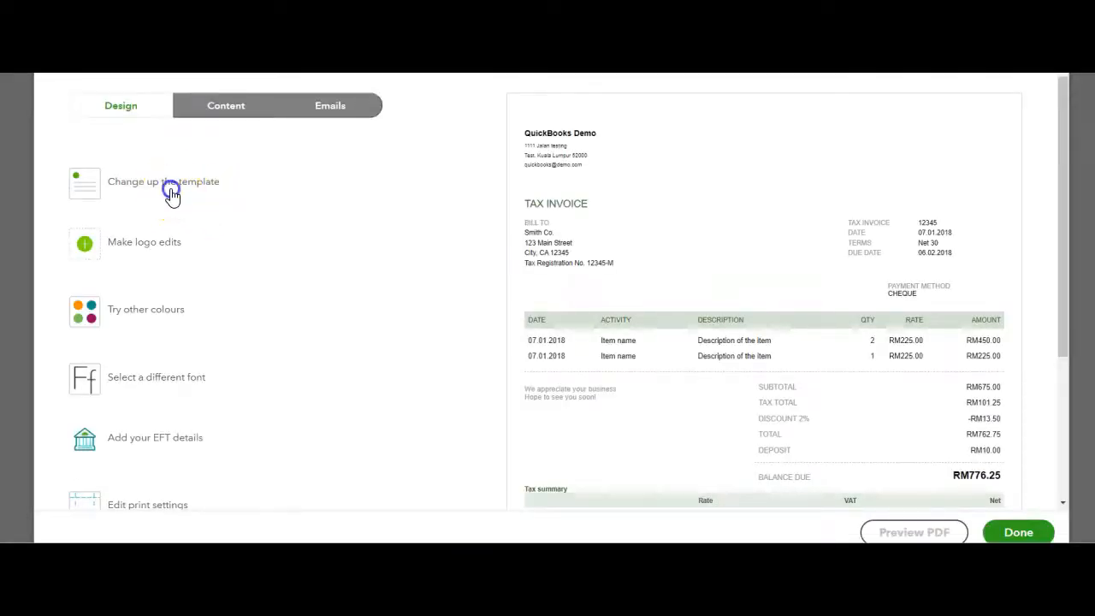
click(157, 308)
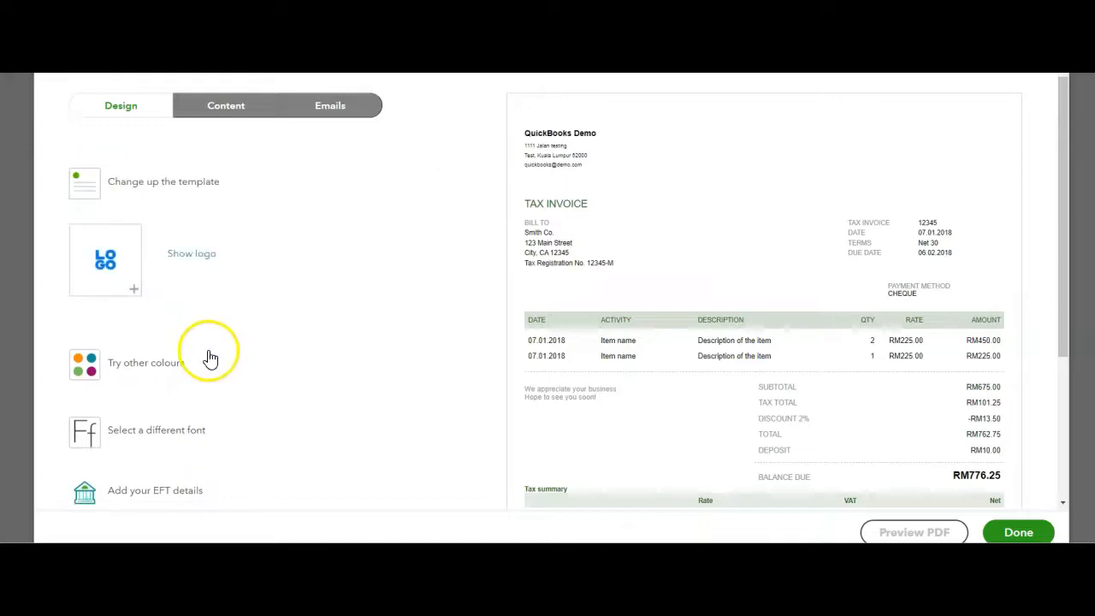
click(177, 365)
click(173, 409)
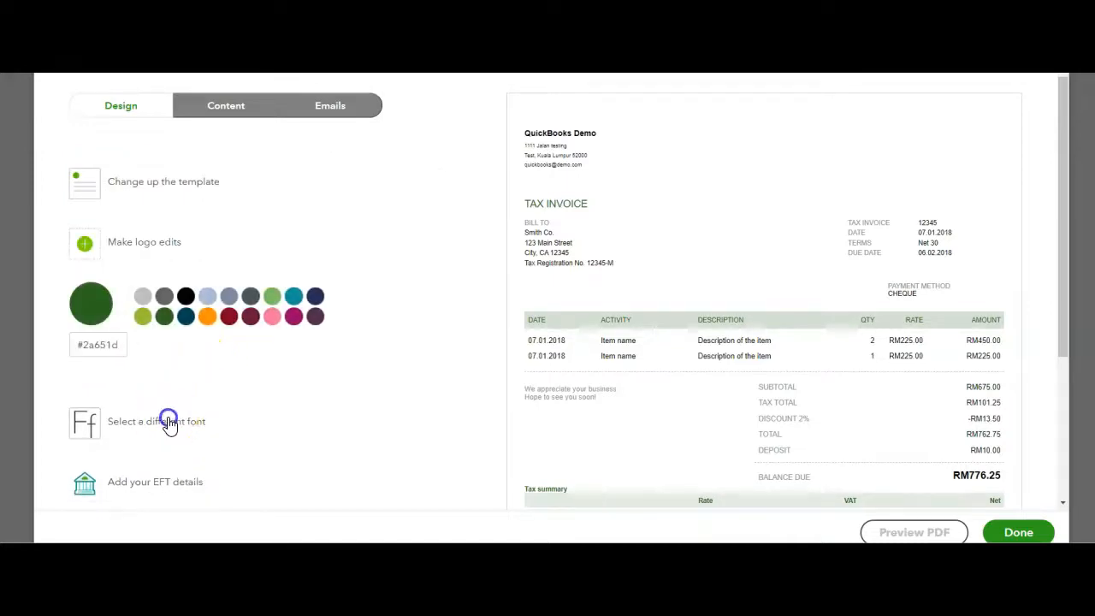
scroll(189, 368, down, 3)
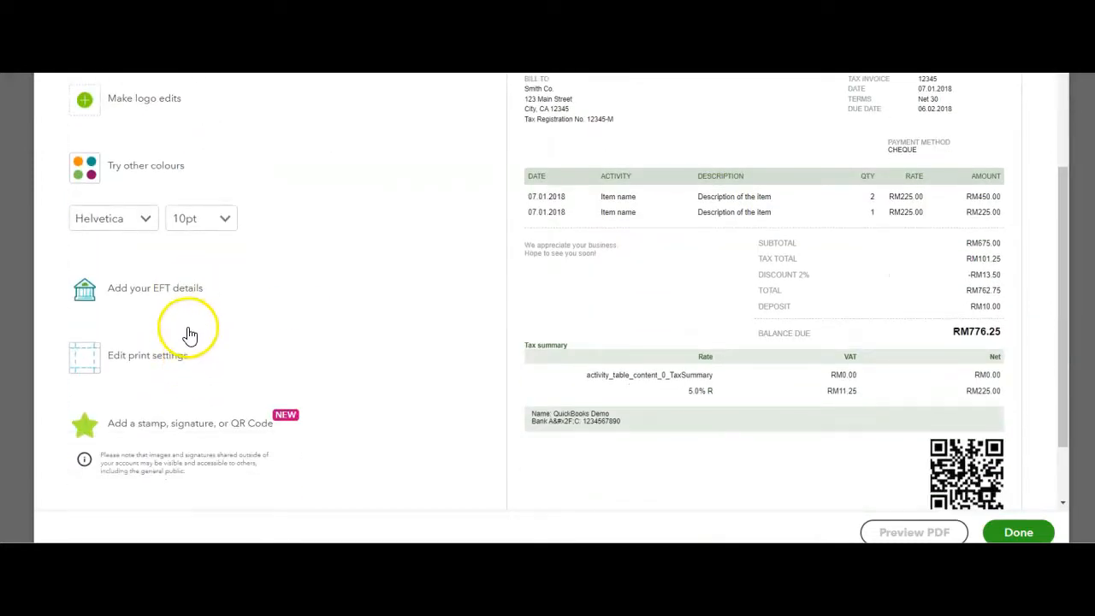
scroll(190, 336, down, 2)
click(198, 356)
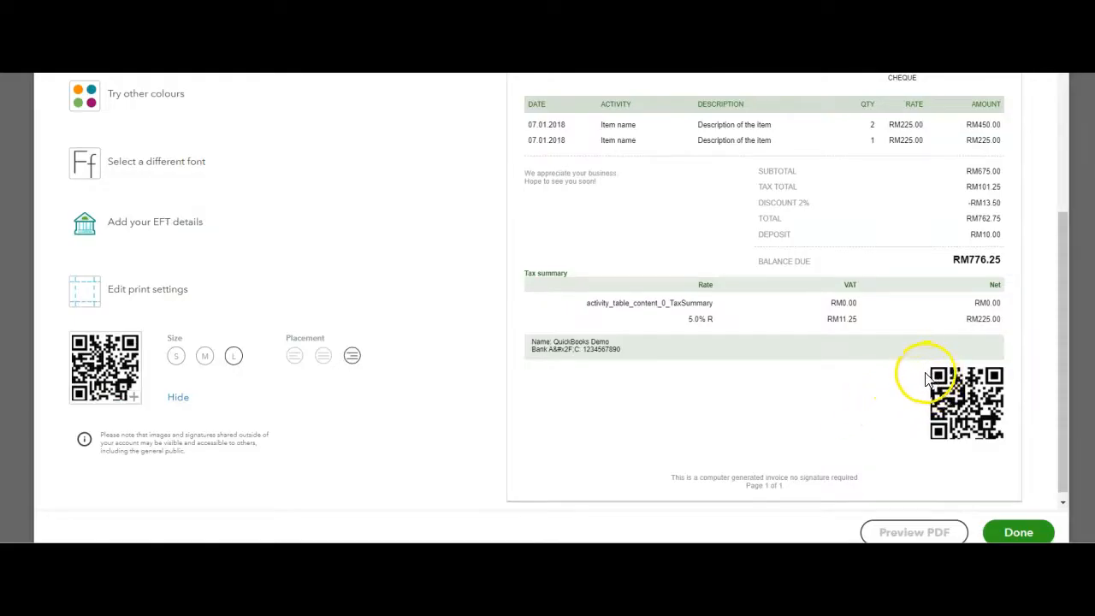
scroll(675, 357, up, 3)
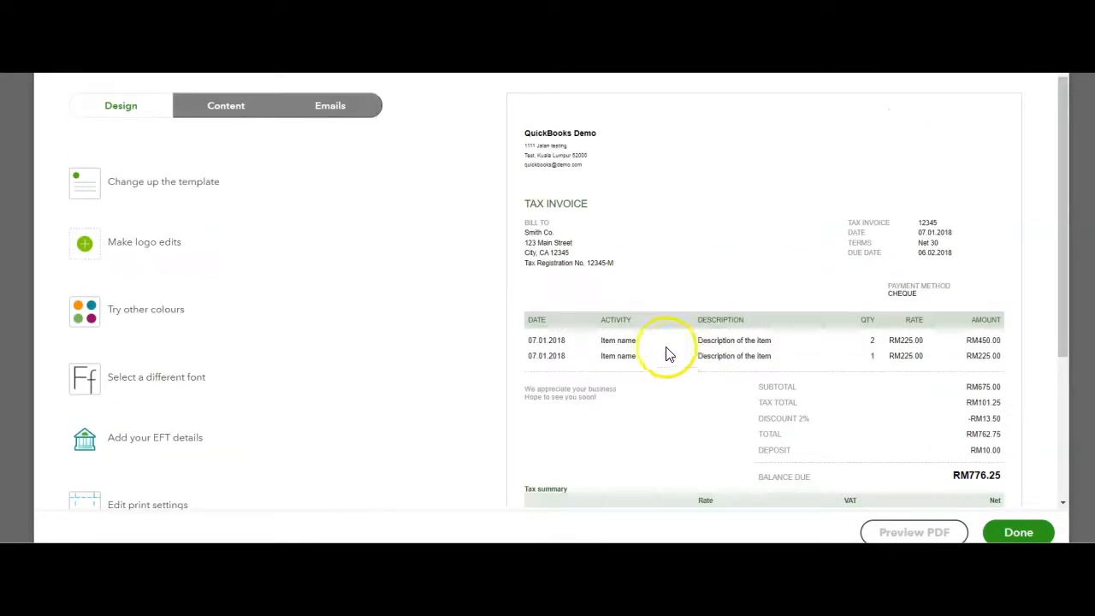
Include the business phone number in the header content of the invoice form
click(226, 105)
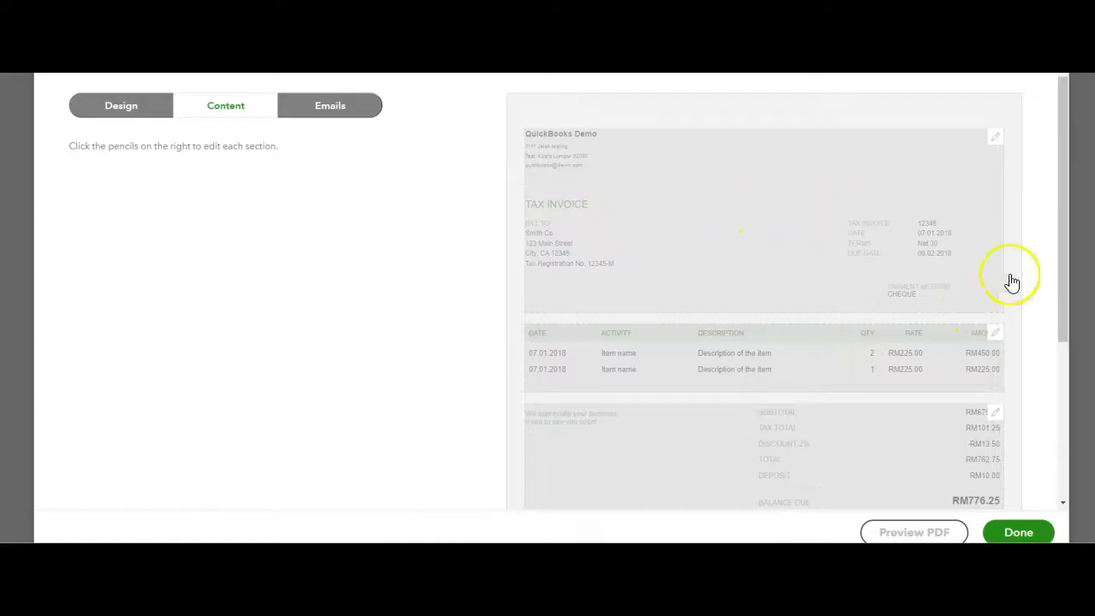
click(995, 143)
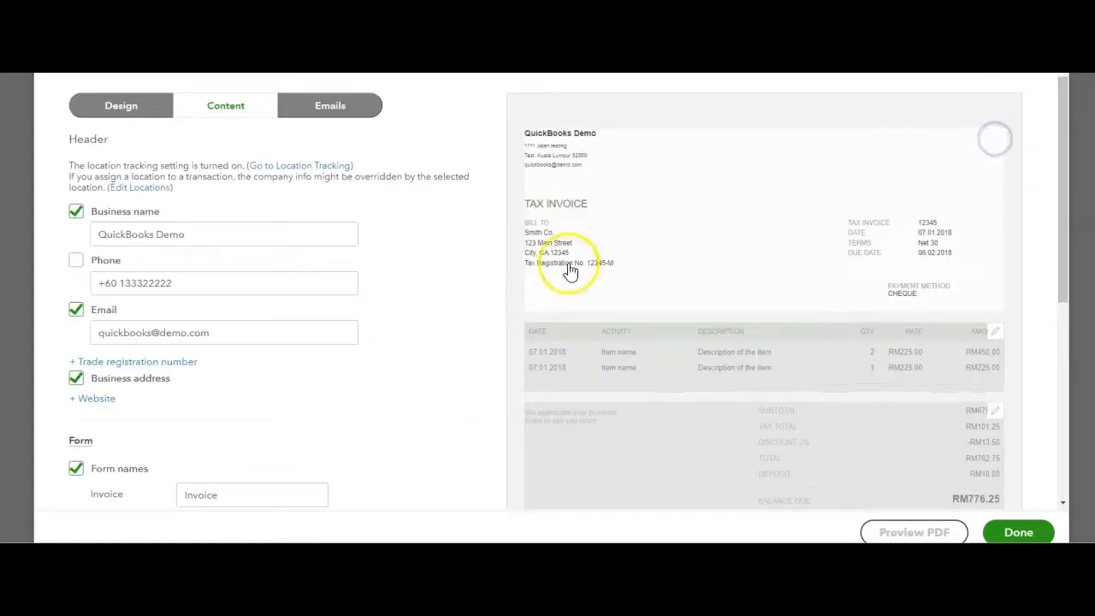
click(75, 260)
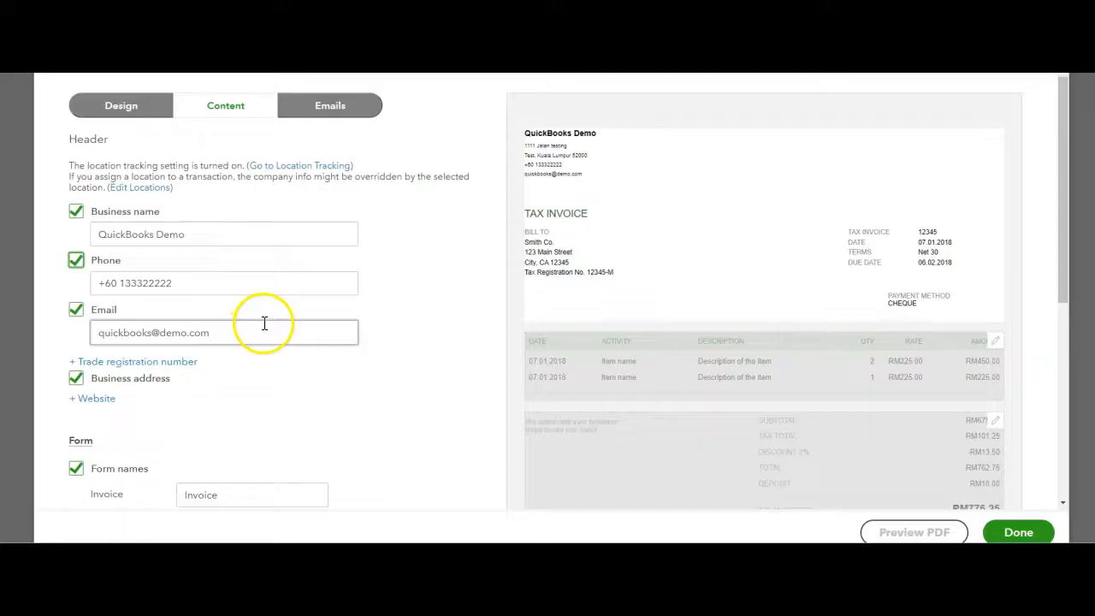
Review the standard and reminder email settings for invoices and finish customising the form
click(330, 105)
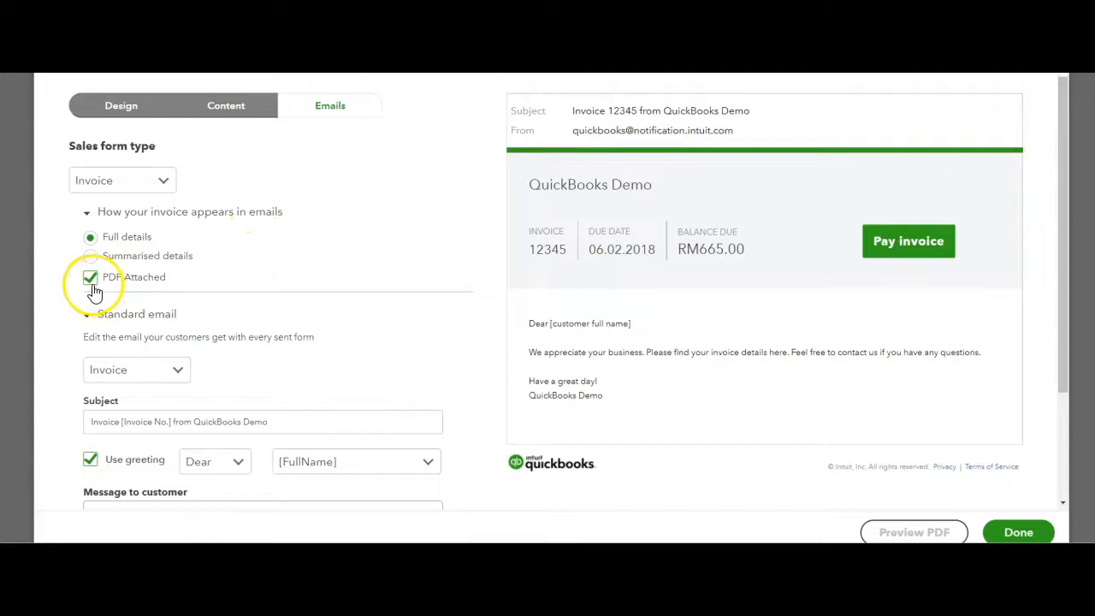
scroll(217, 234, down, 2)
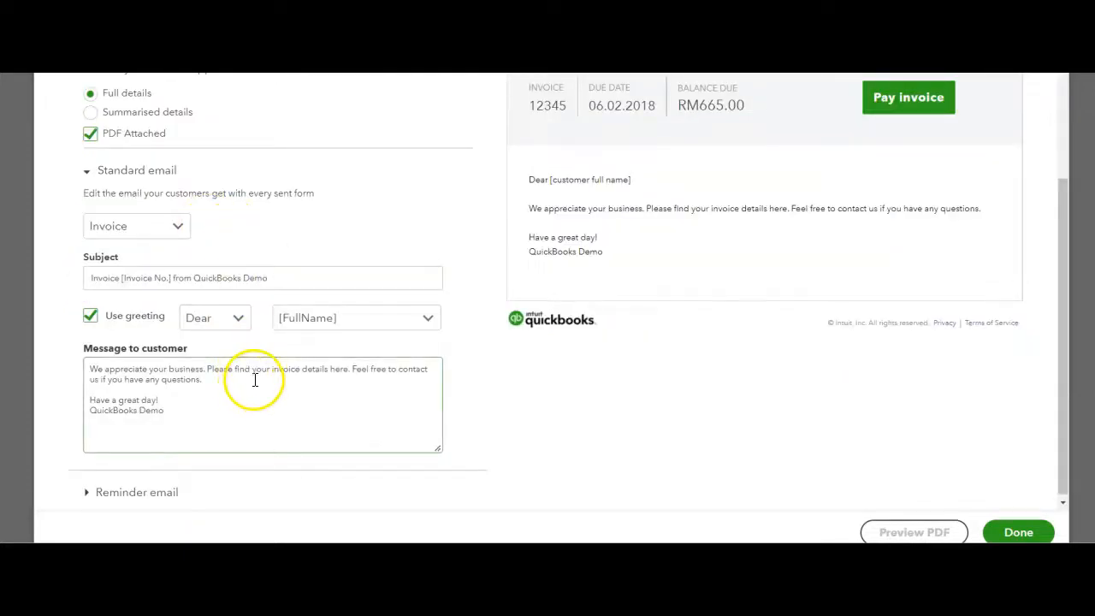
click(156, 491)
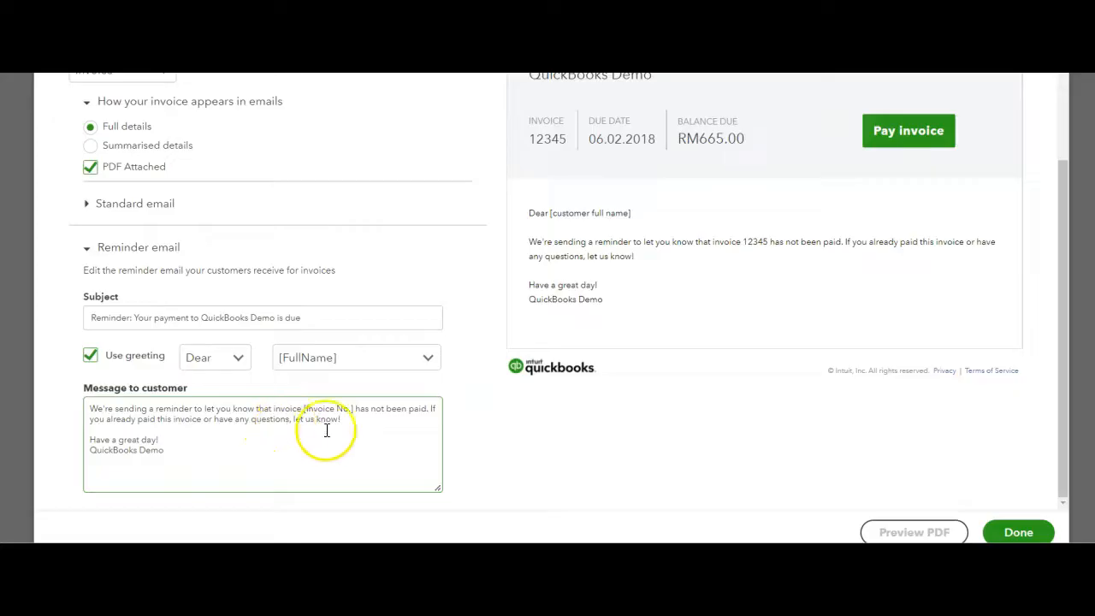
click(938, 534)
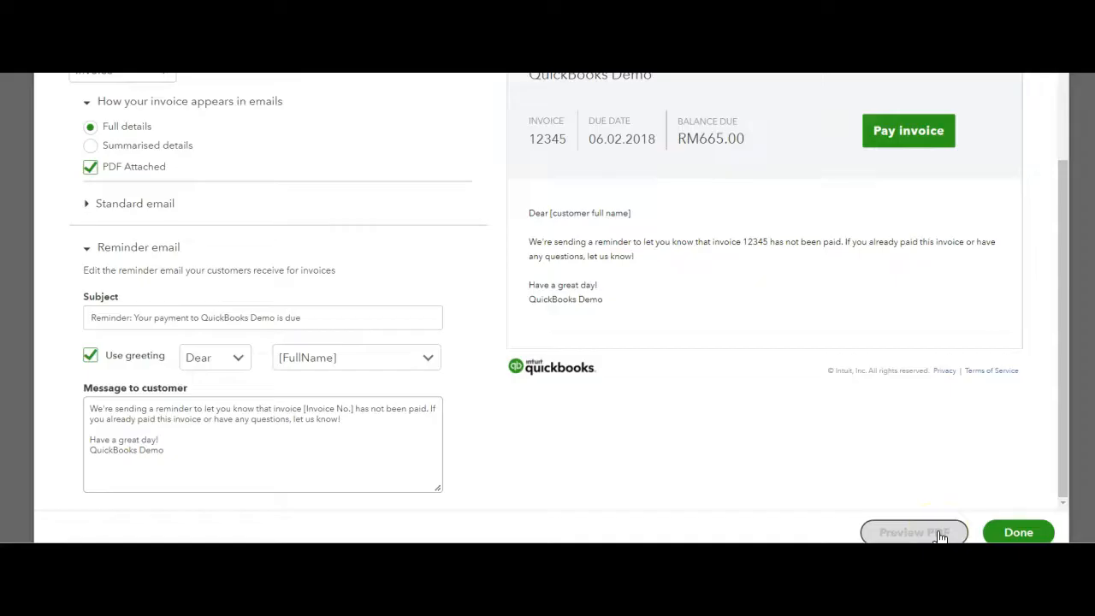
click(1005, 534)
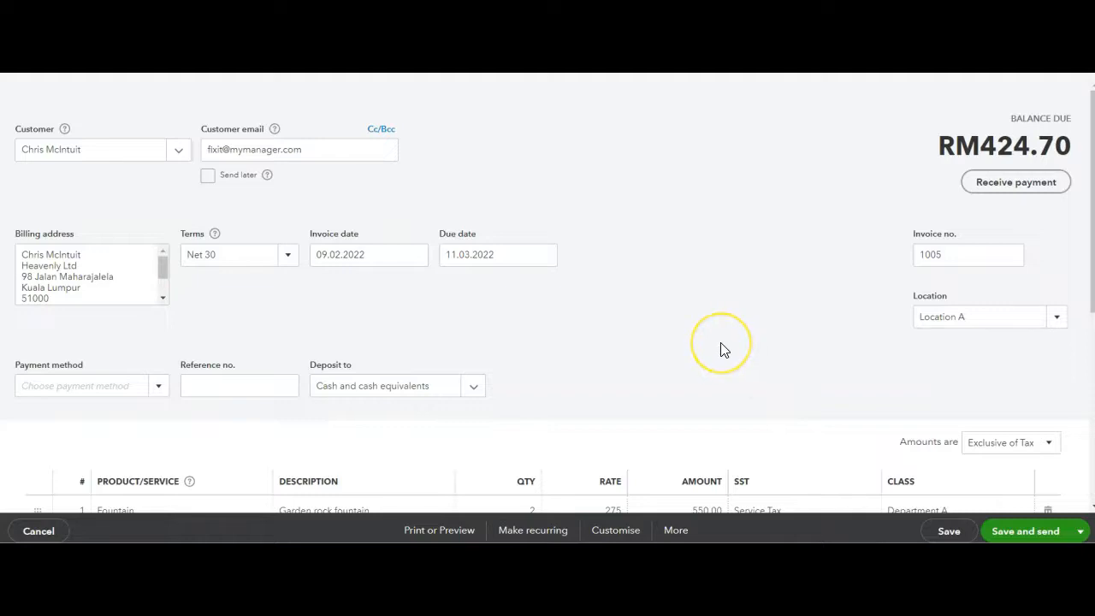
Make the invoice recurring and set its schedule's start date to 01.05.2022
click(526, 531)
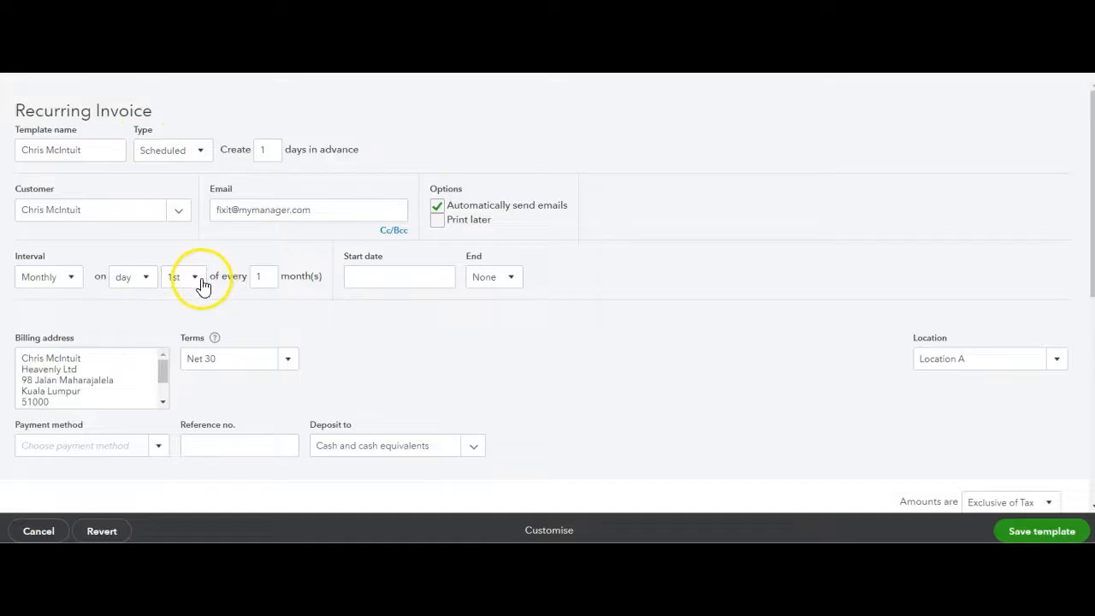
click(443, 278)
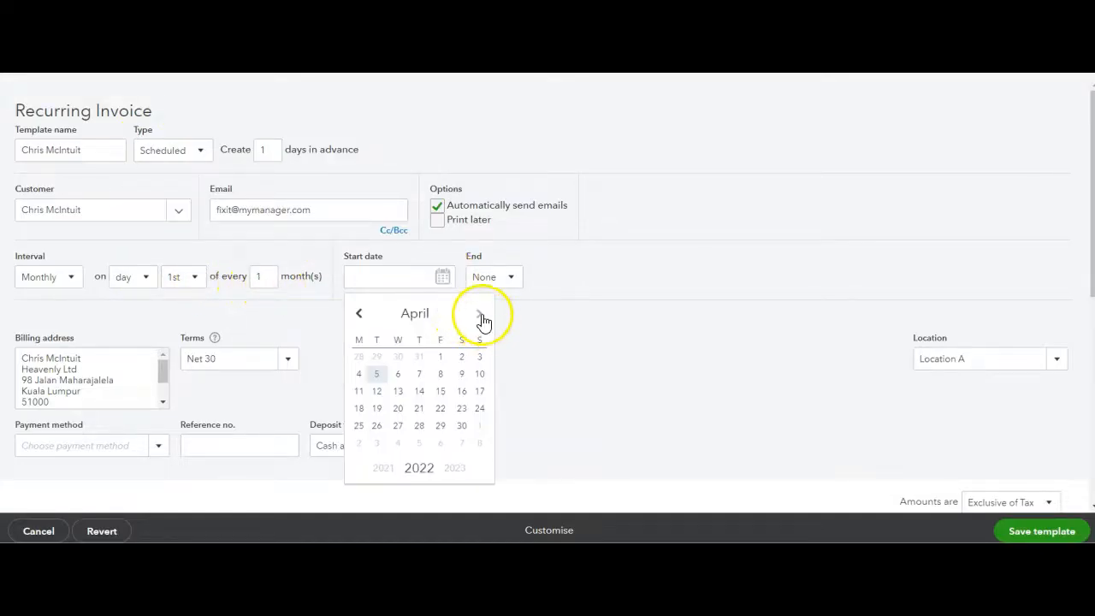
click(481, 315)
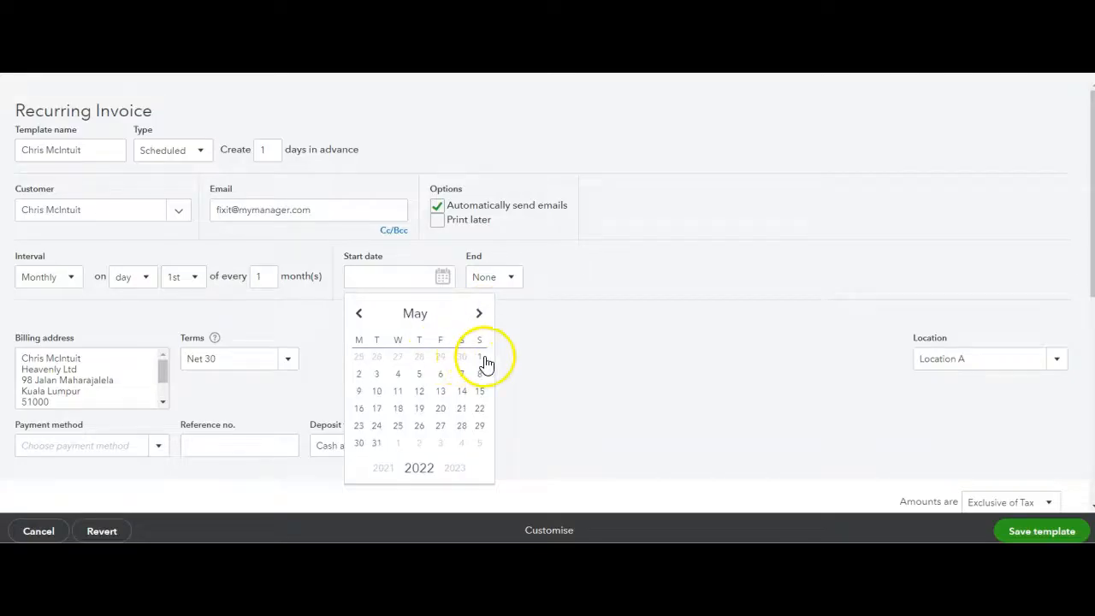
click(484, 355)
Set the recurring invoice to end by 31.12.2022, check its line details and save the template
click(503, 278)
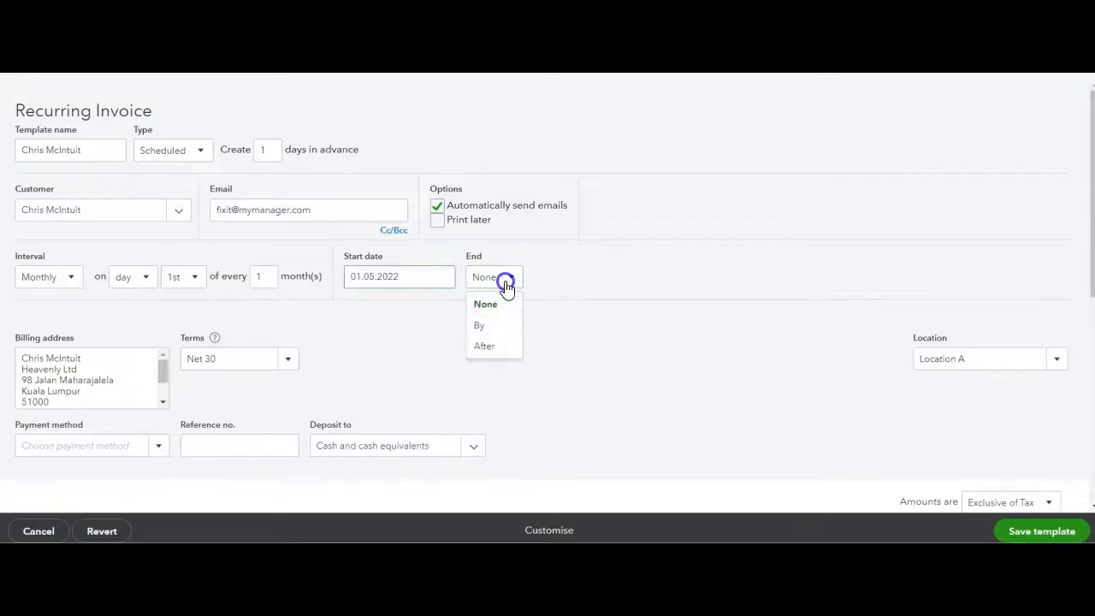
click(496, 336)
click(624, 284)
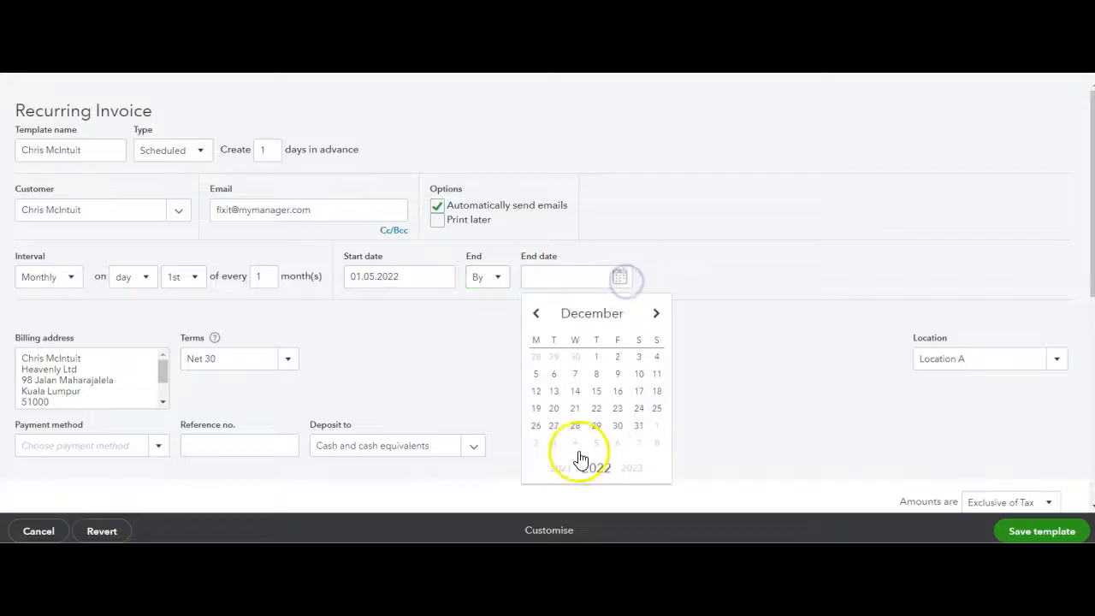
click(638, 425)
scroll(528, 365, down, 5)
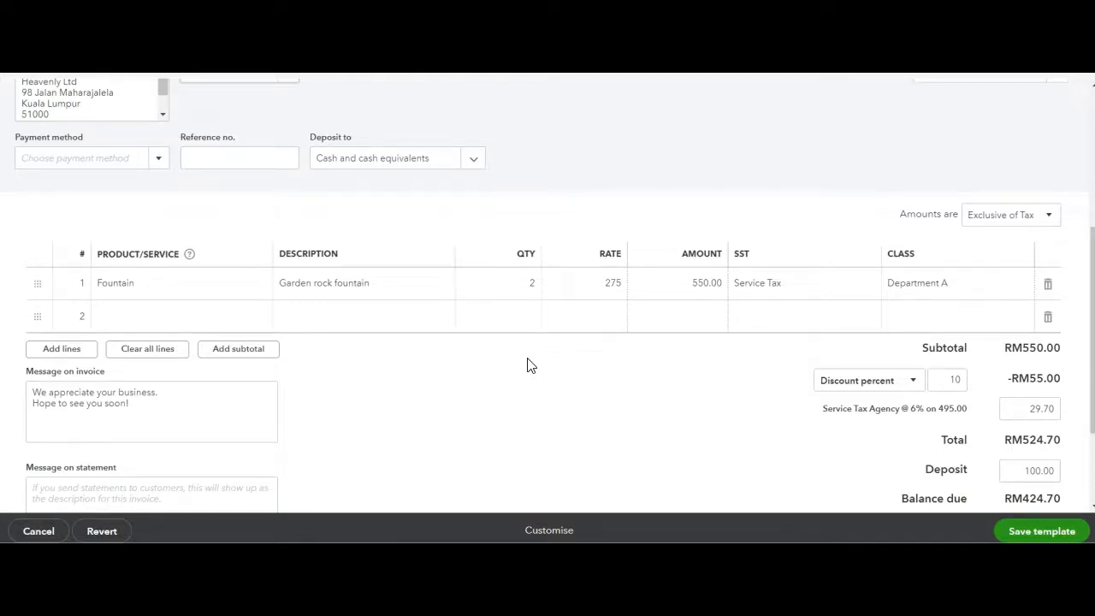
scroll(528, 365, up, 5)
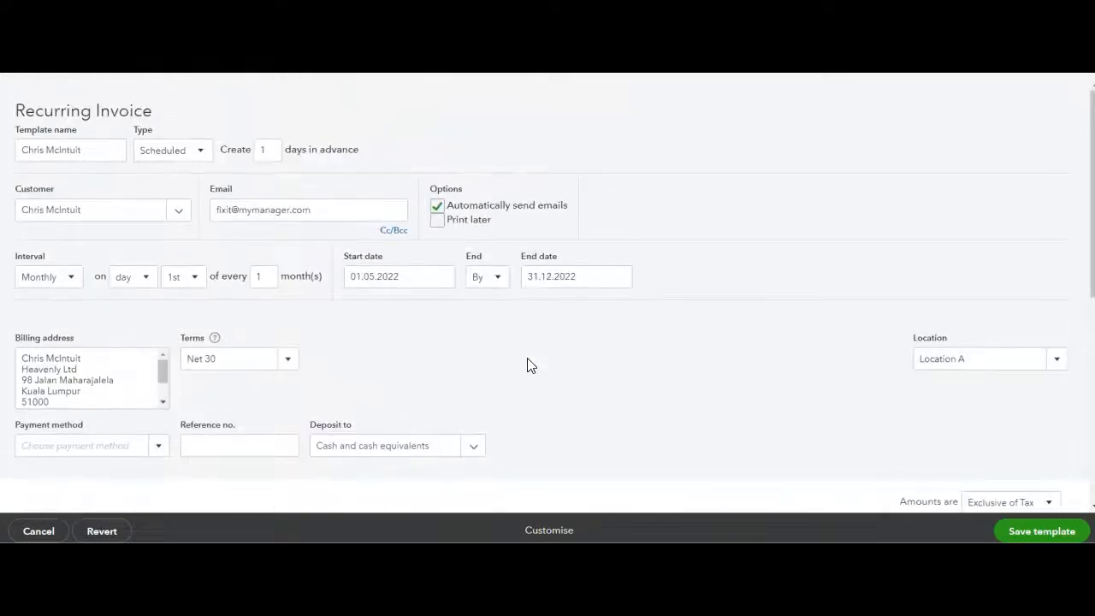
click(1035, 531)
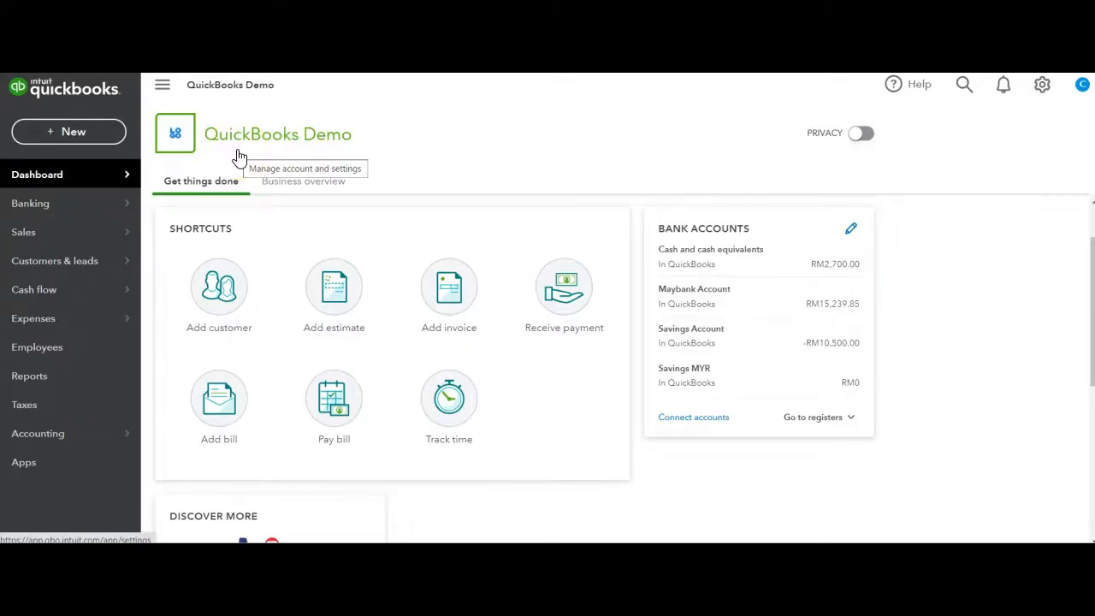
Start a new expense, choose the payee and select Maybank Account as the payment account
click(40, 146)
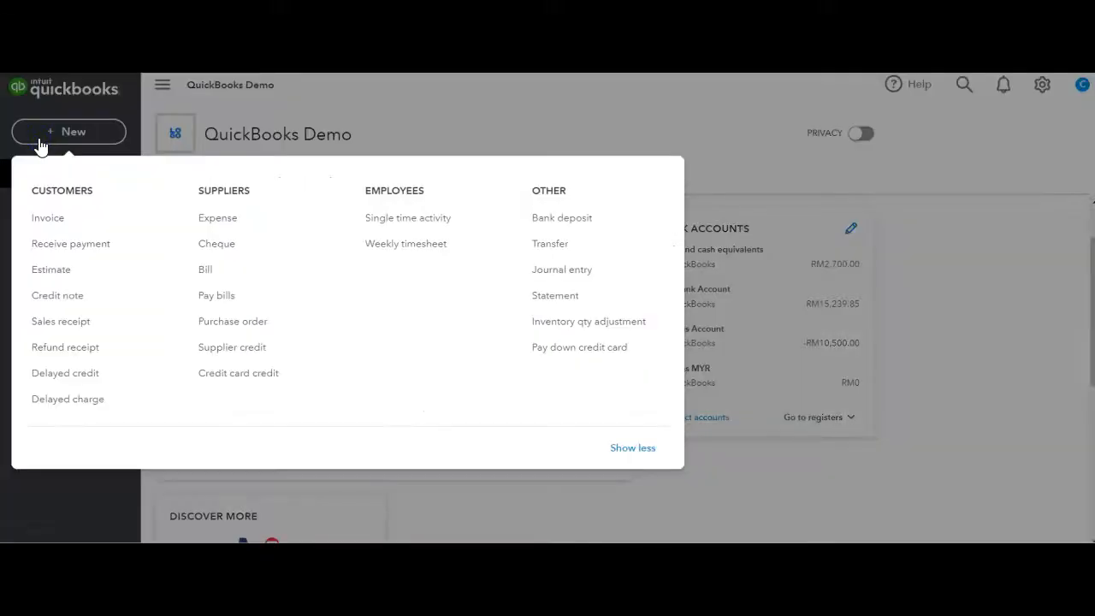
click(216, 219)
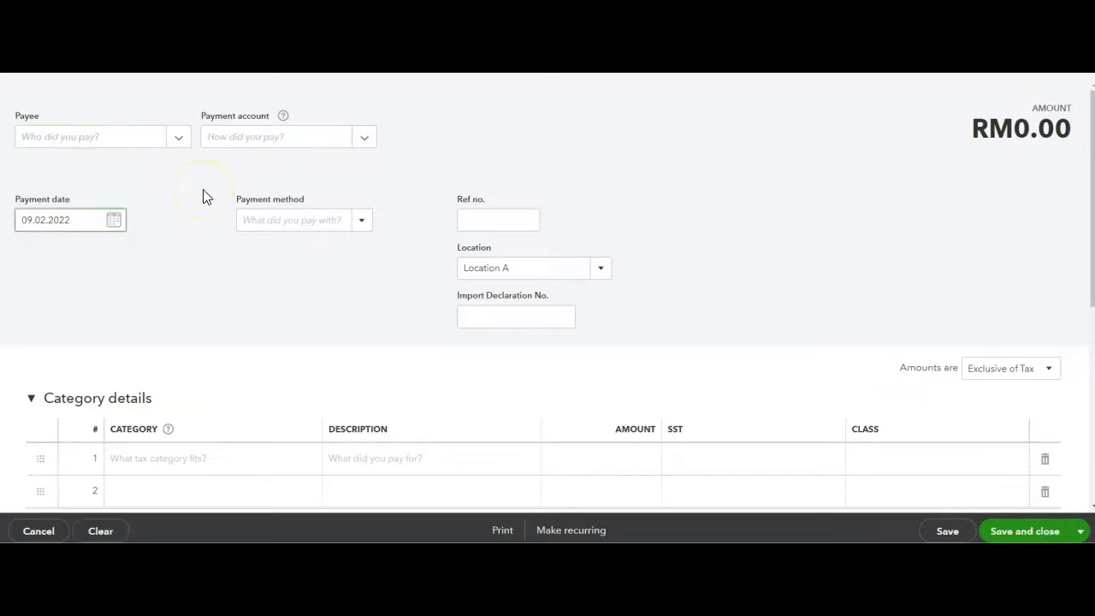
click(179, 140)
click(135, 293)
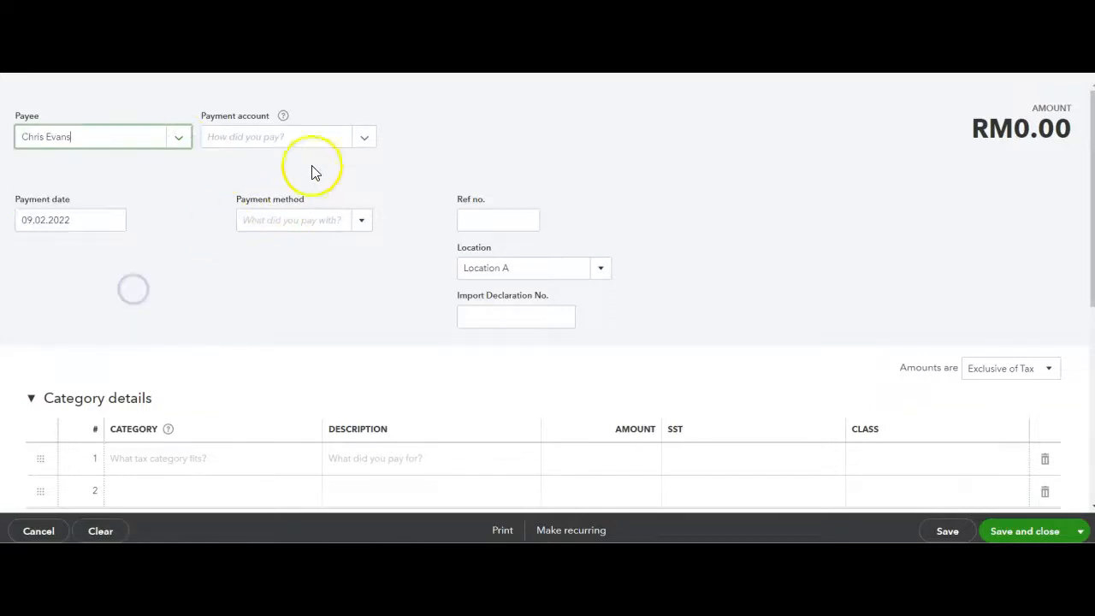
click(354, 139)
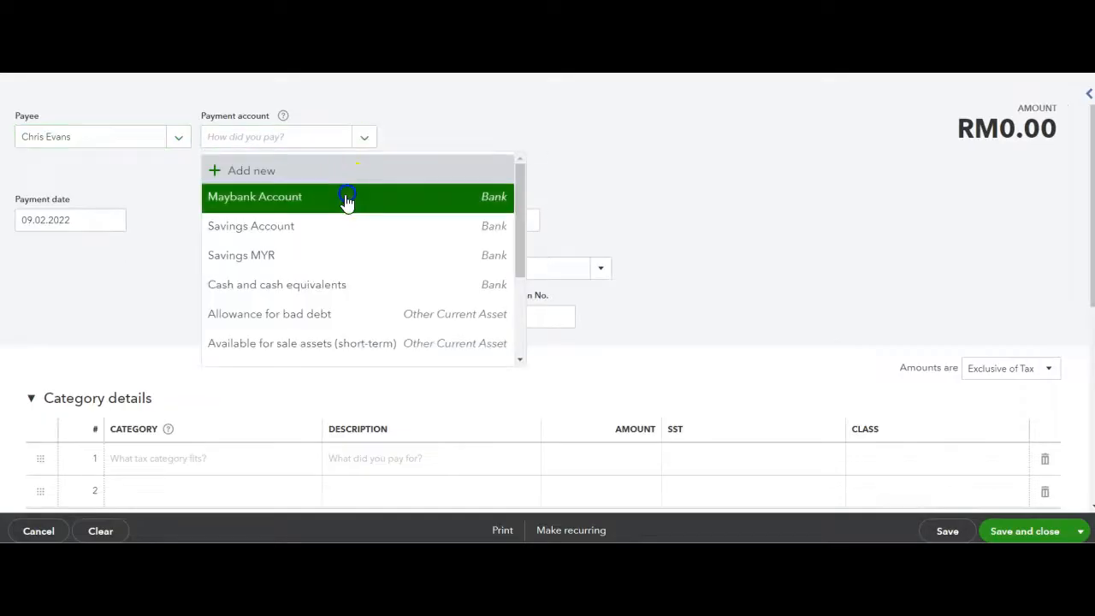
click(349, 198)
Give the expense the reference number 123 and the payment method Direct Debit
click(506, 220)
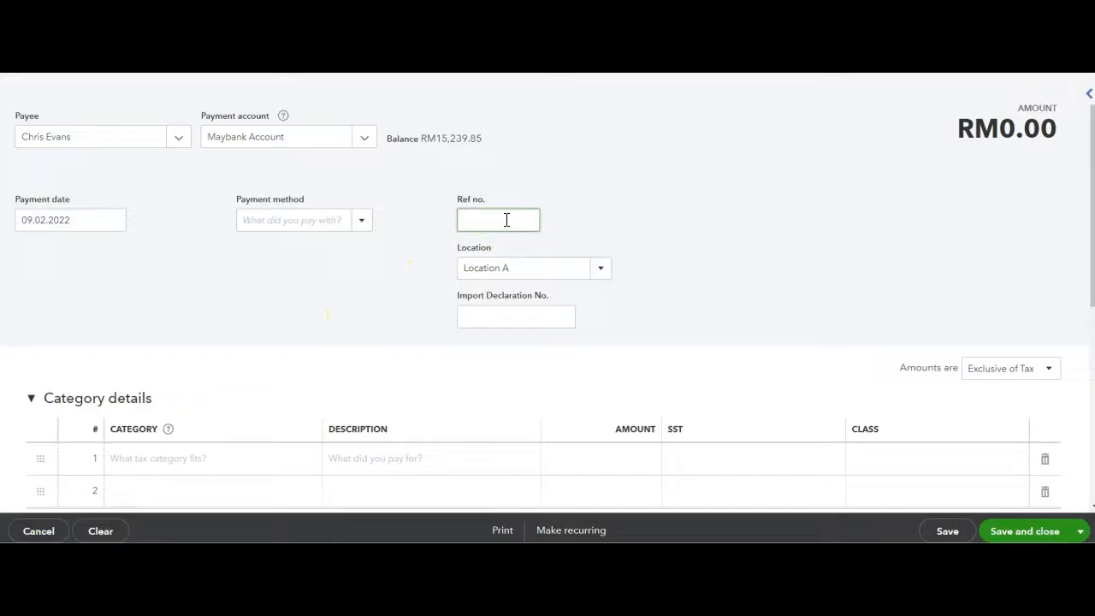
click(362, 220)
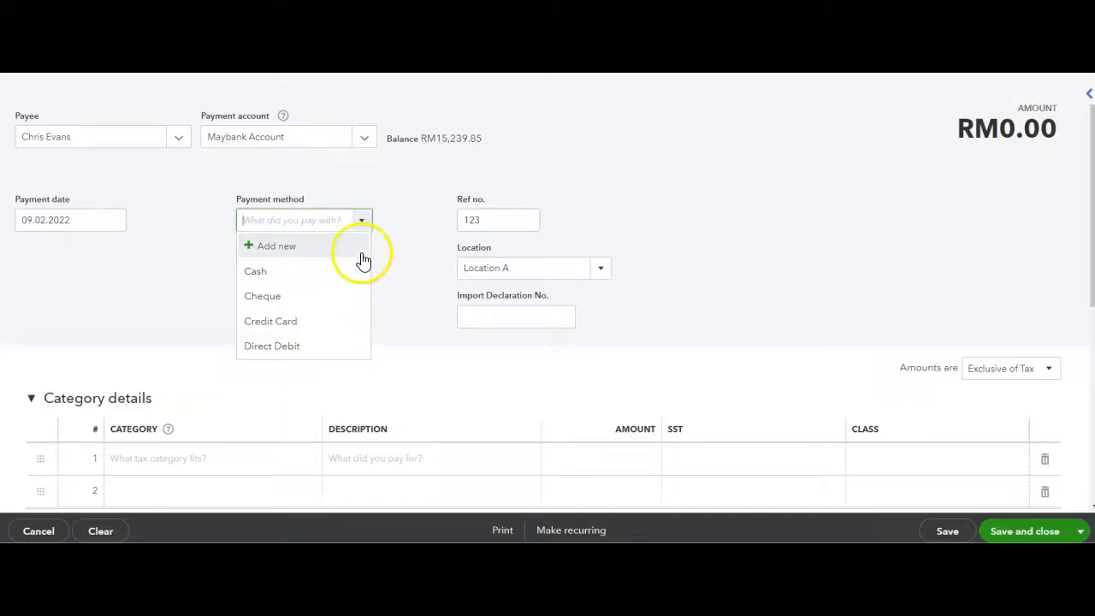
click(330, 344)
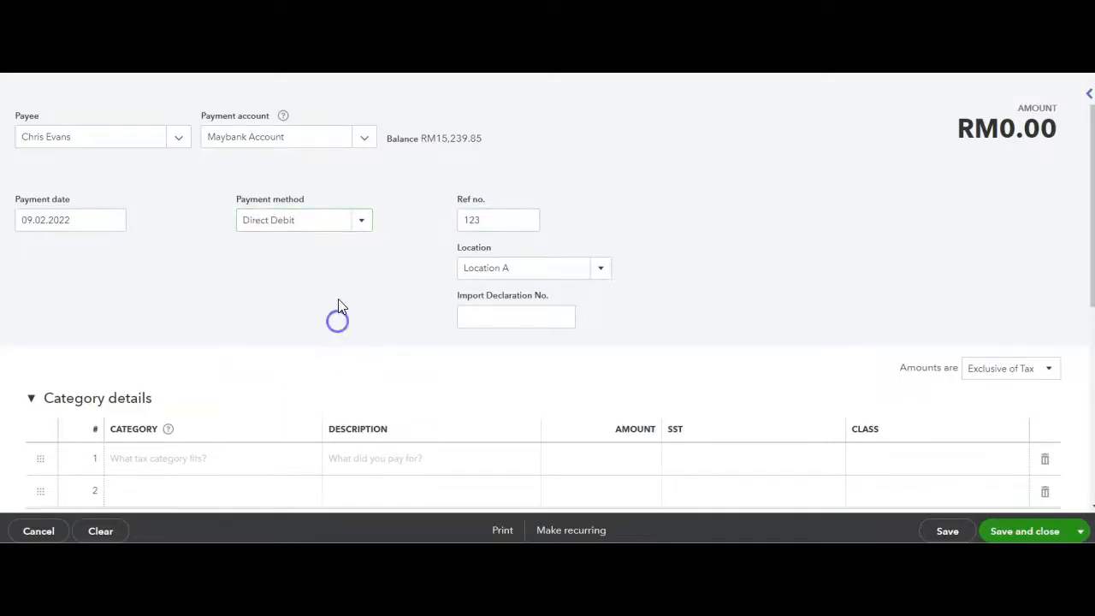
Fill the first category line with Advertising/Promotional, the description "Monthly ads" and an amount of 2000
scroll(347, 299, down, 3)
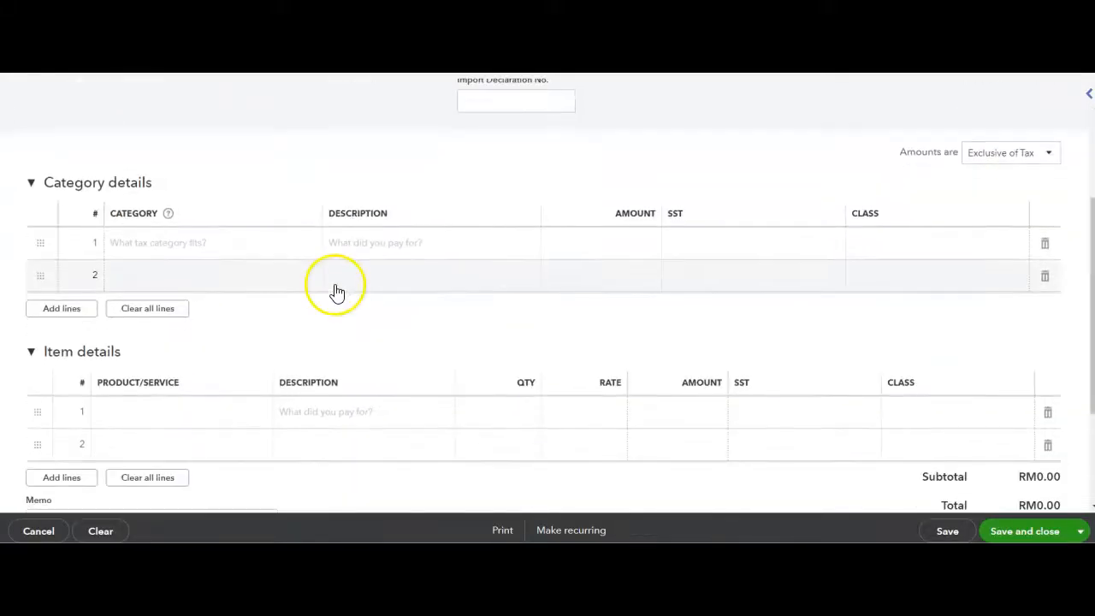
click(309, 252)
click(309, 247)
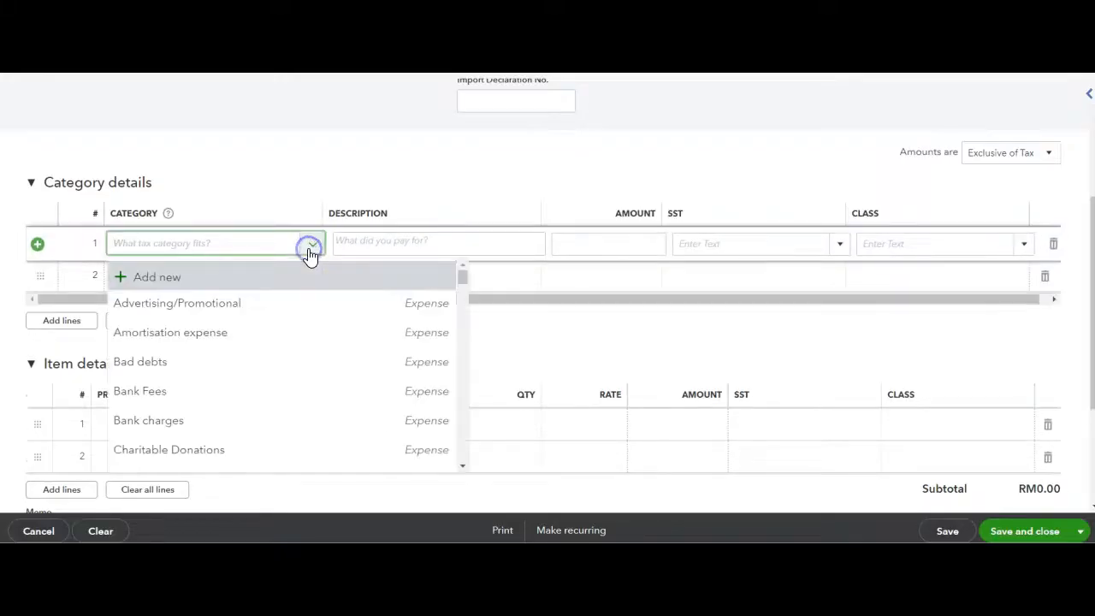
click(301, 318)
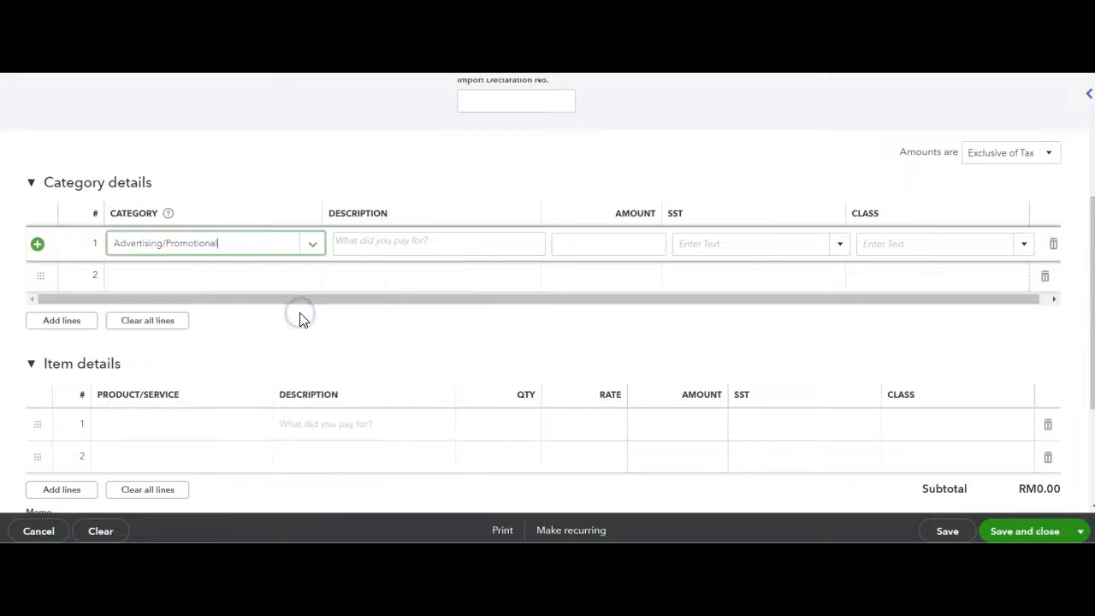
click(602, 245)
click(465, 251)
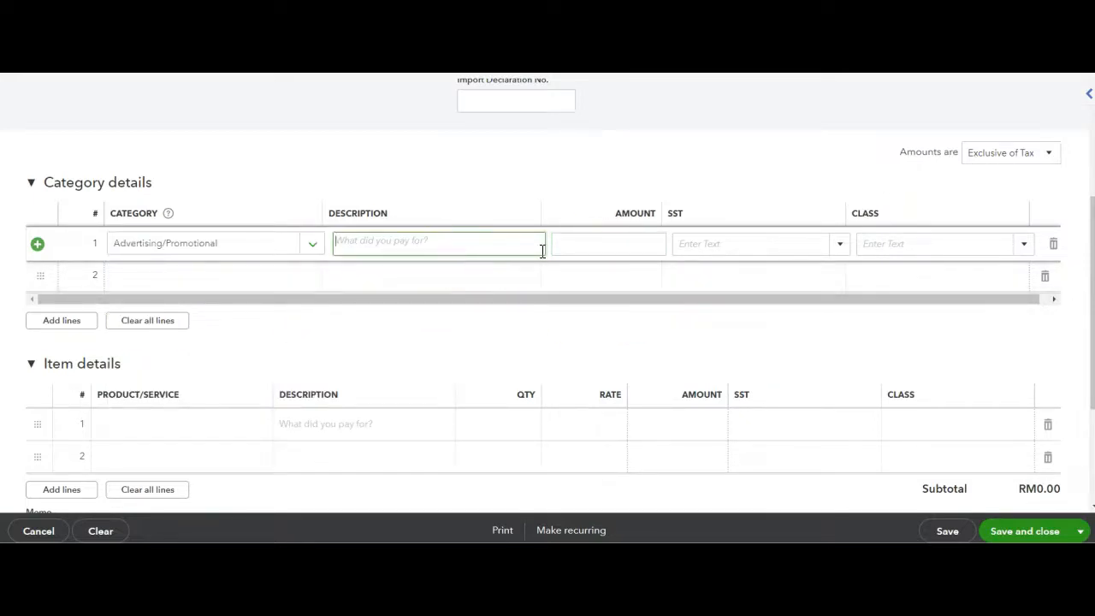
text(Monthly ads)
click(577, 247)
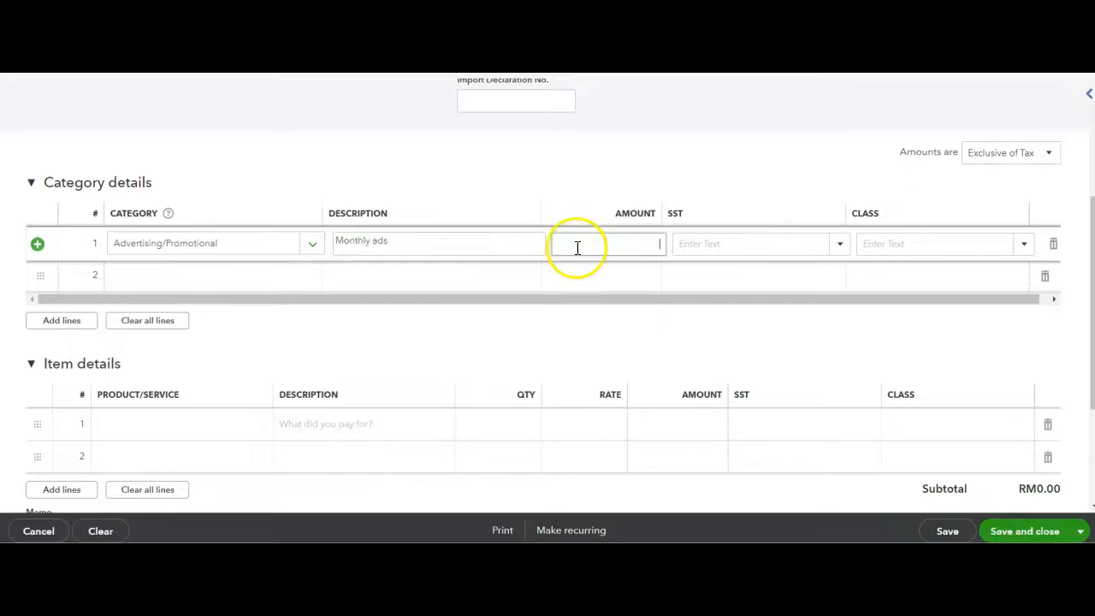
text(2000)
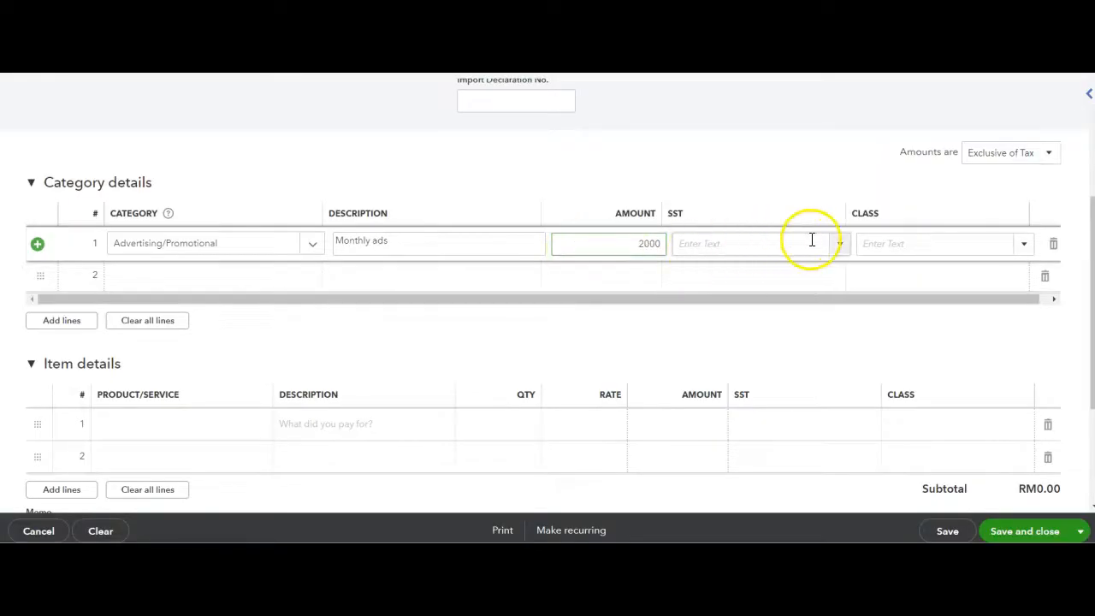
Assign the 0% OP tax code and the class Department A to the advertising line
click(845, 248)
click(827, 265)
click(1024, 243)
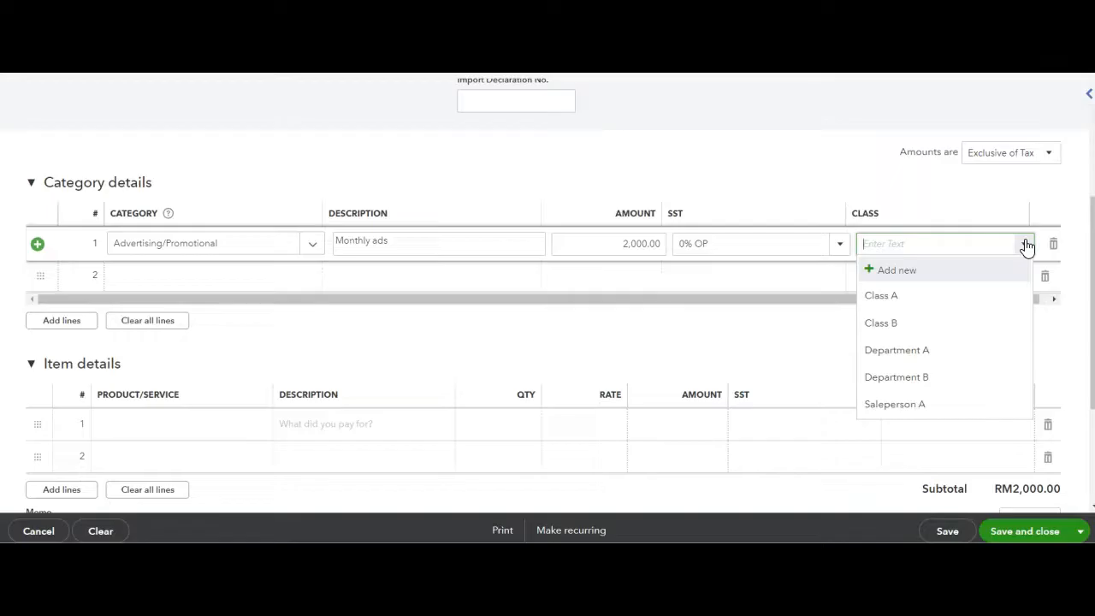
click(937, 363)
Add the product Fountain to the first item line with a quantity of 20
click(235, 421)
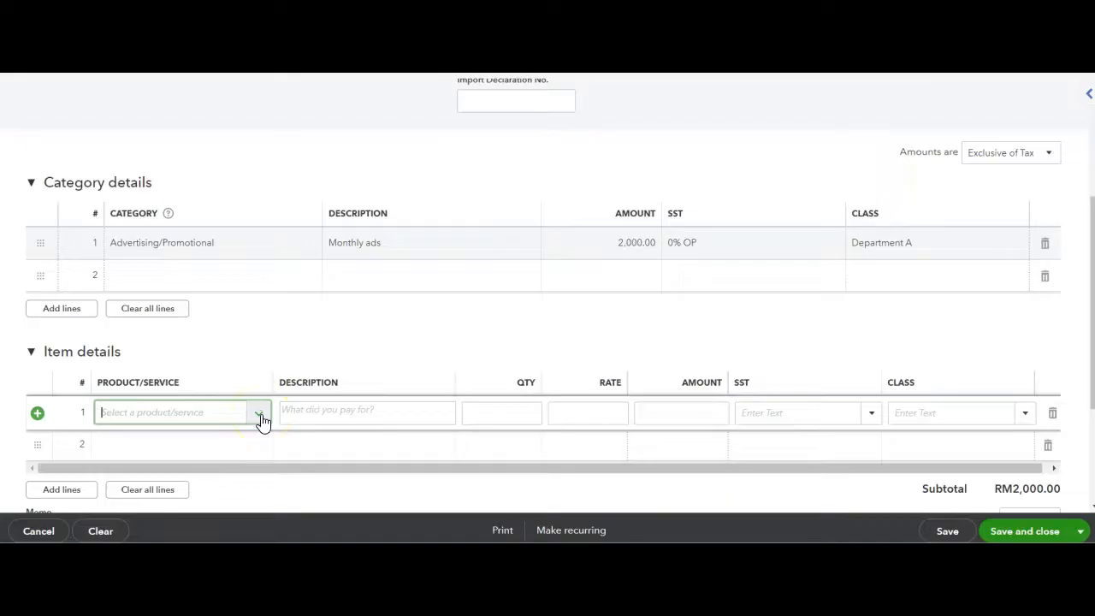
click(260, 415)
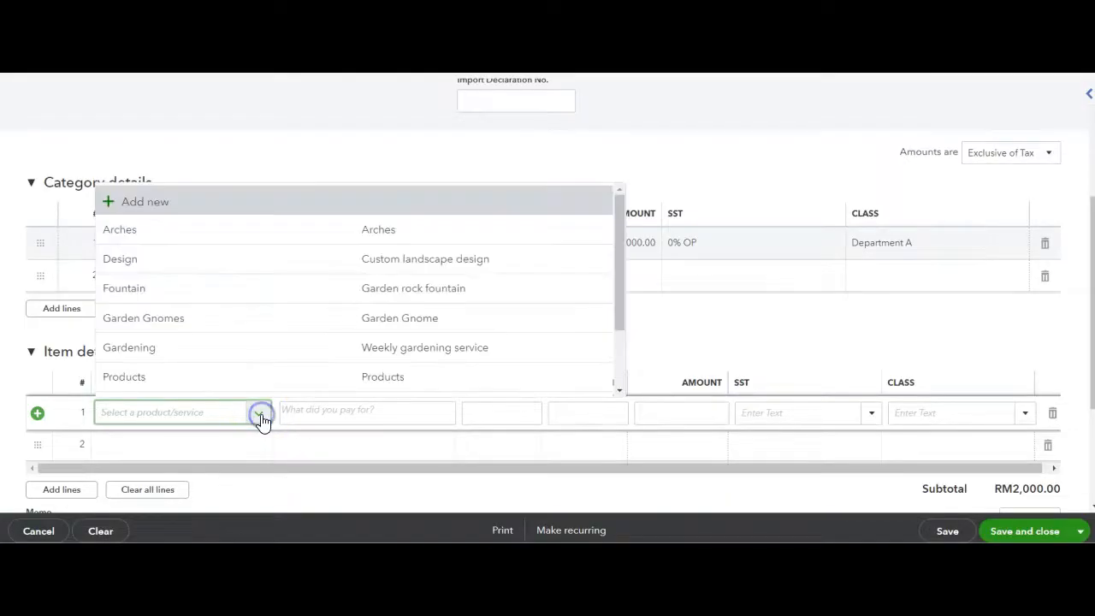
click(220, 299)
click(475, 412)
key(BackSpace)
text(2)
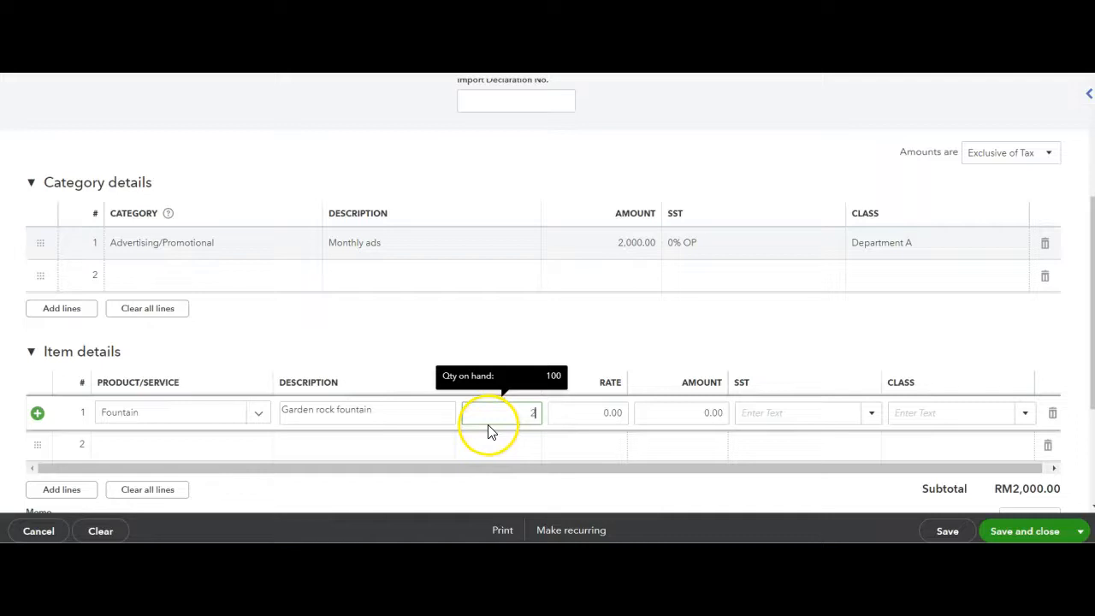
text(0)
Set the Fountain line's rate to 75, its tax code to 0% OP and its class to Department B
click(614, 419)
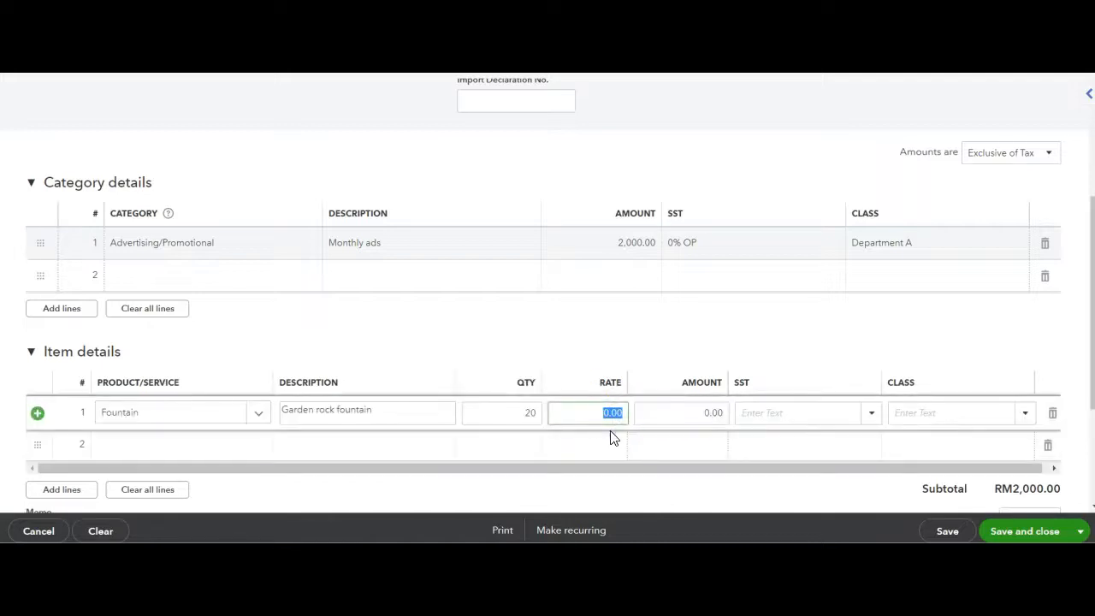
text(75)
click(871, 414)
click(861, 438)
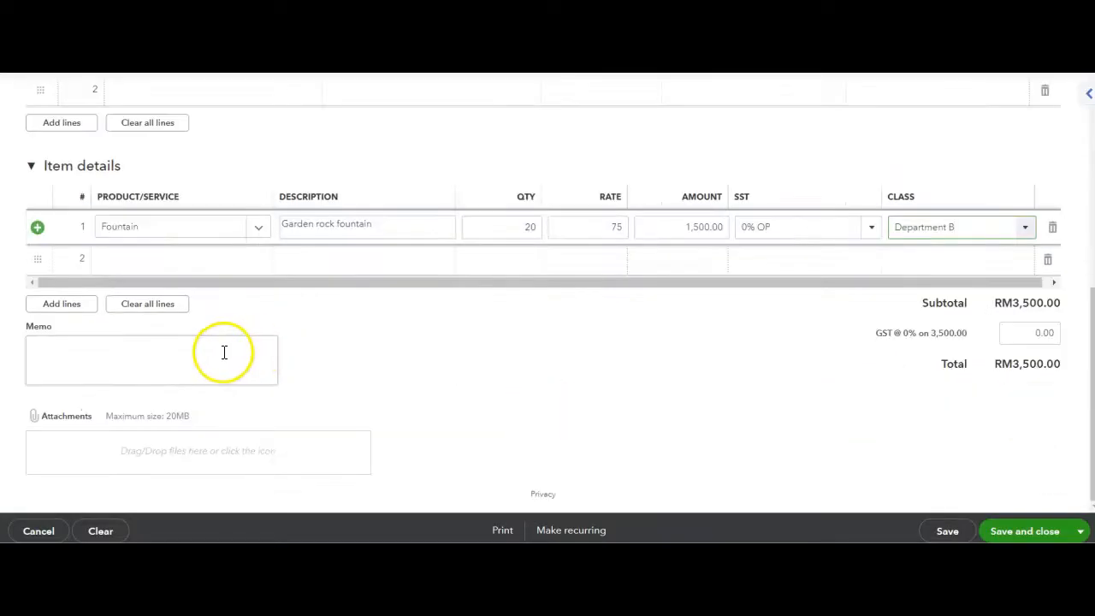
Leave the memo and attachments empty, and save and close the expense
click(226, 353)
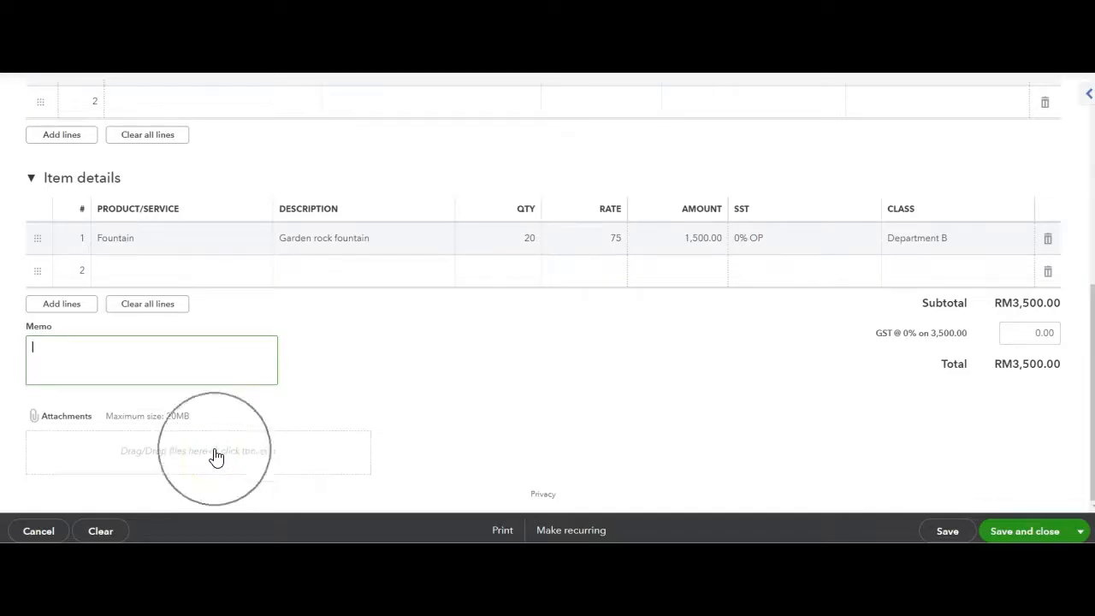
click(589, 534)
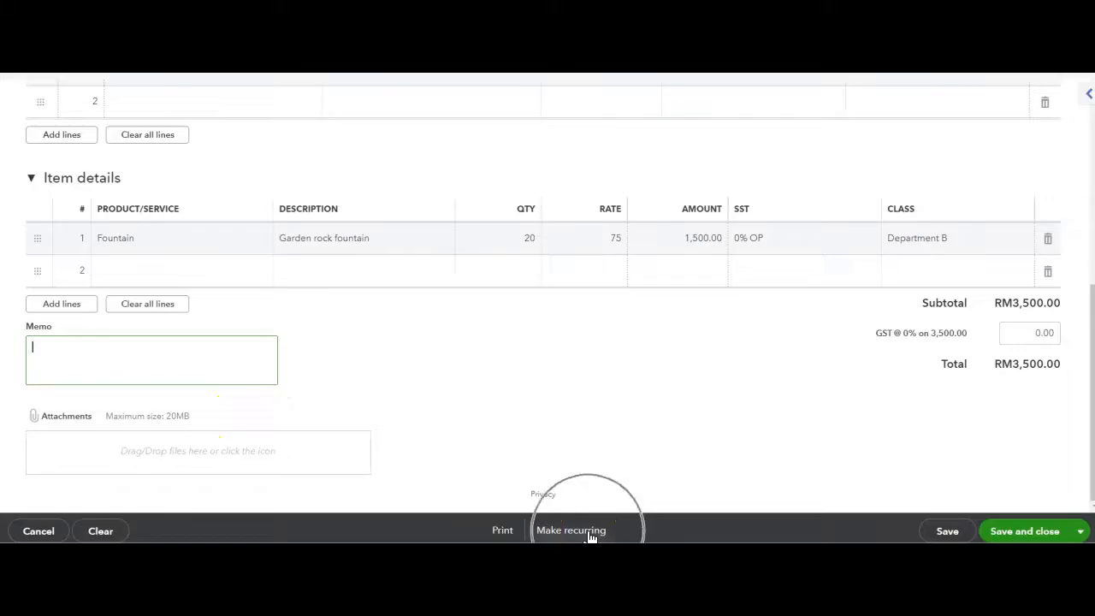
click(1055, 532)
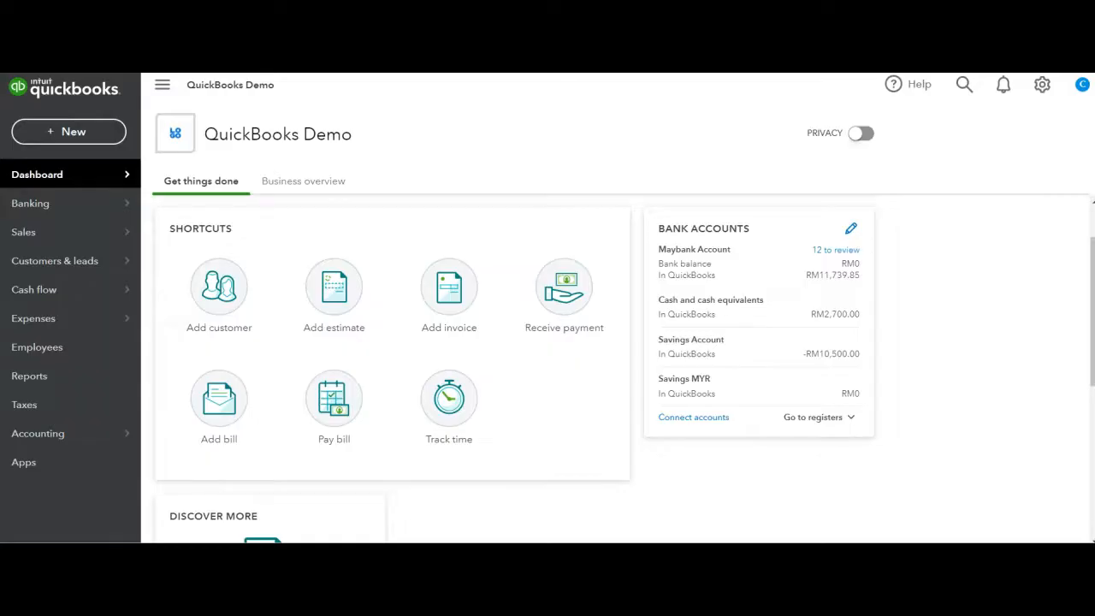
Go to the standard reports and look through the Favourites and Business overview groups
click(49, 385)
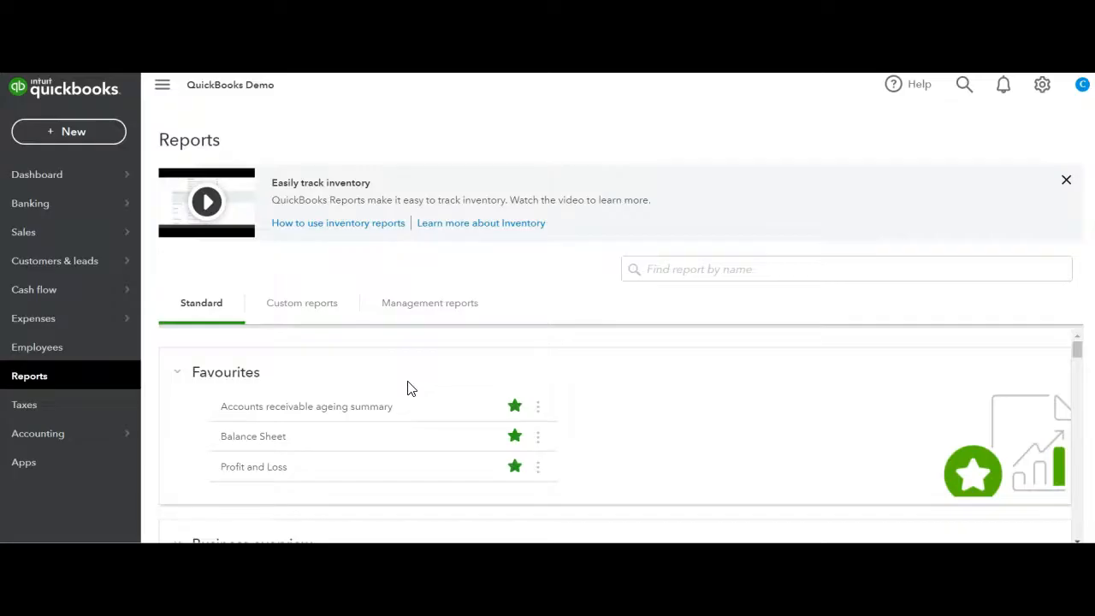
click(680, 267)
scroll(516, 372, down, 1)
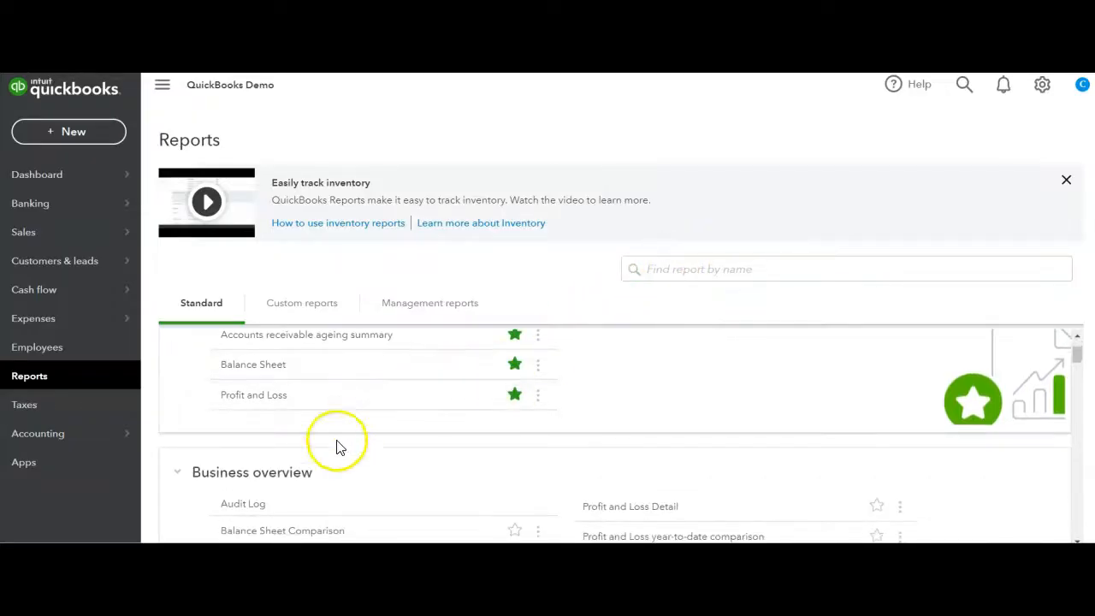
scroll(326, 458, up, 1)
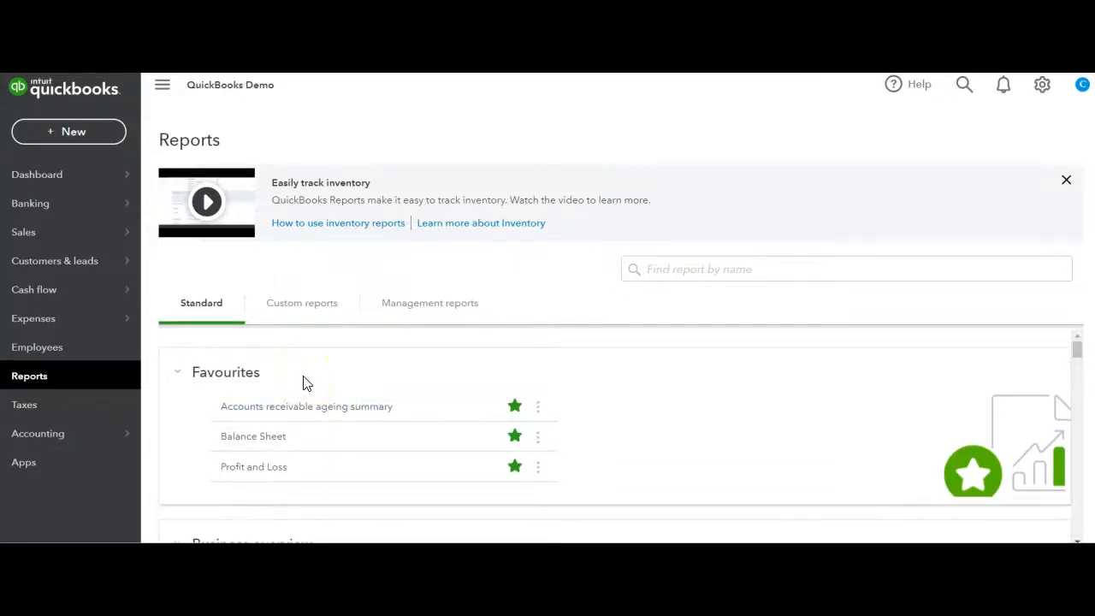
Remove the Accounts receivable ageing summary report from the favourites and mark it as a favourite again
click(515, 408)
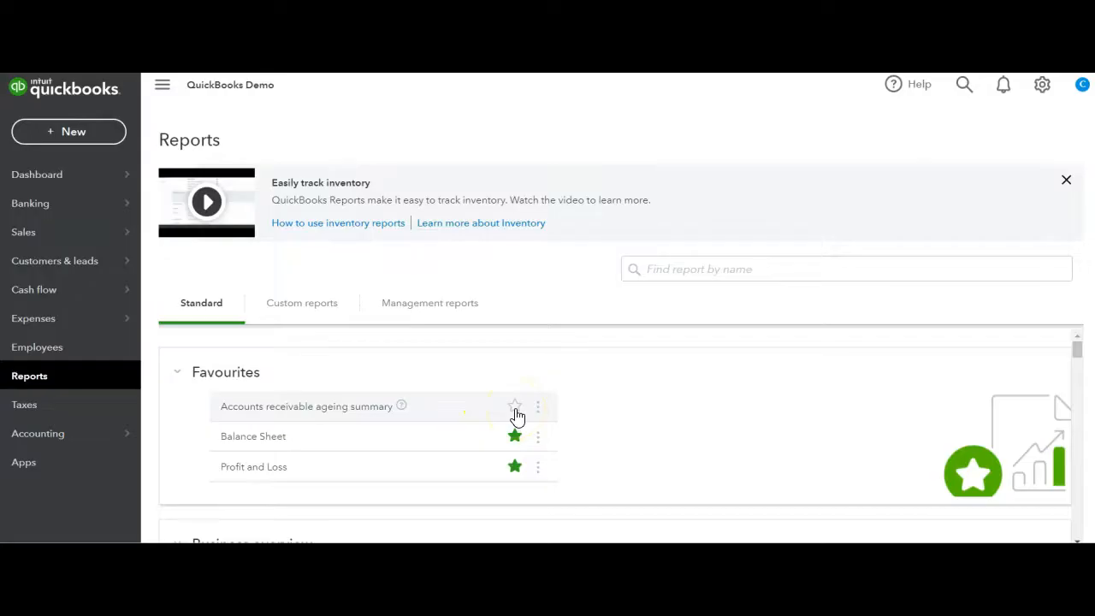
click(515, 408)
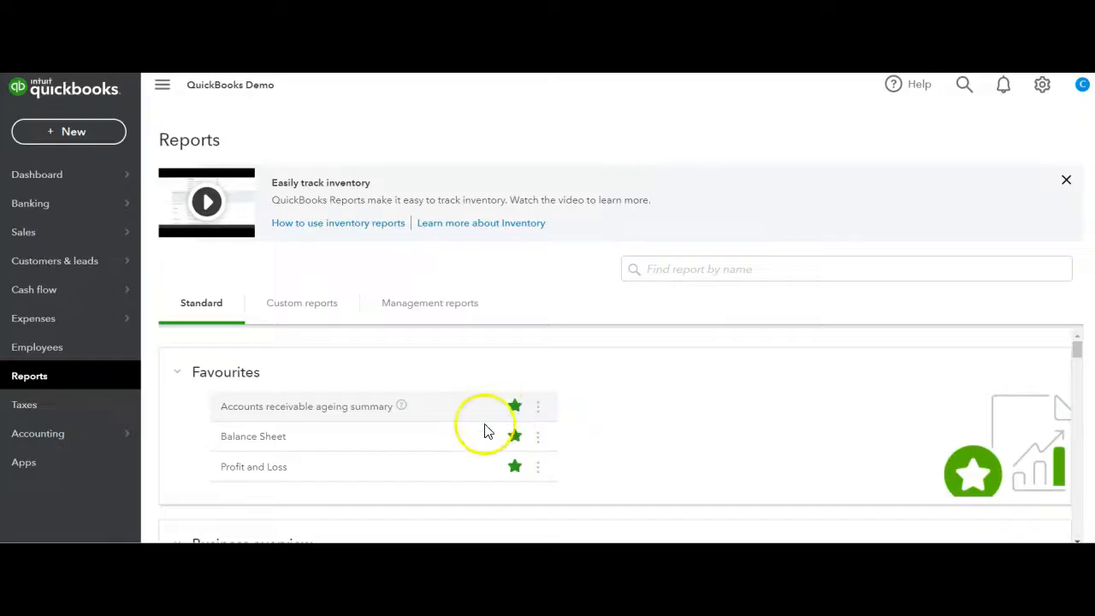
Open the Profit and Loss report and look through its column display options and year-to-date figures
click(263, 473)
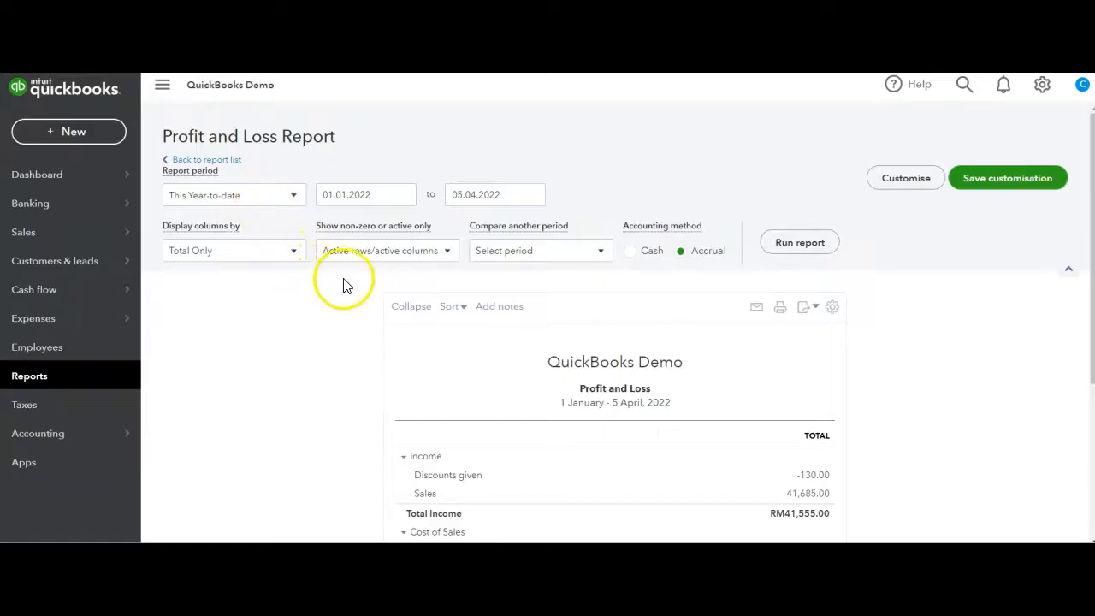
click(288, 252)
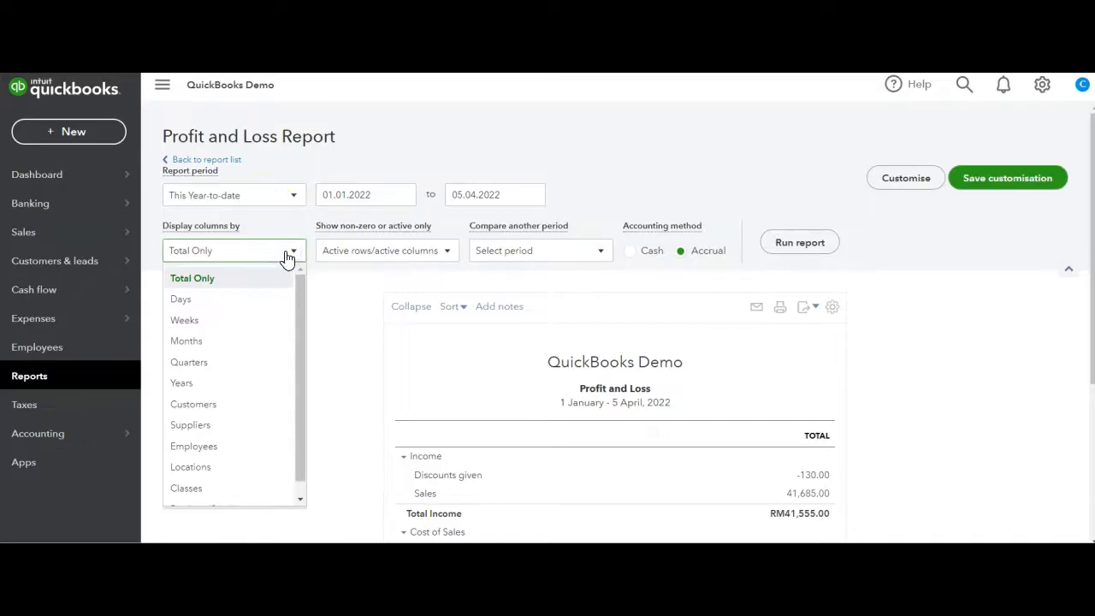
click(269, 321)
click(384, 318)
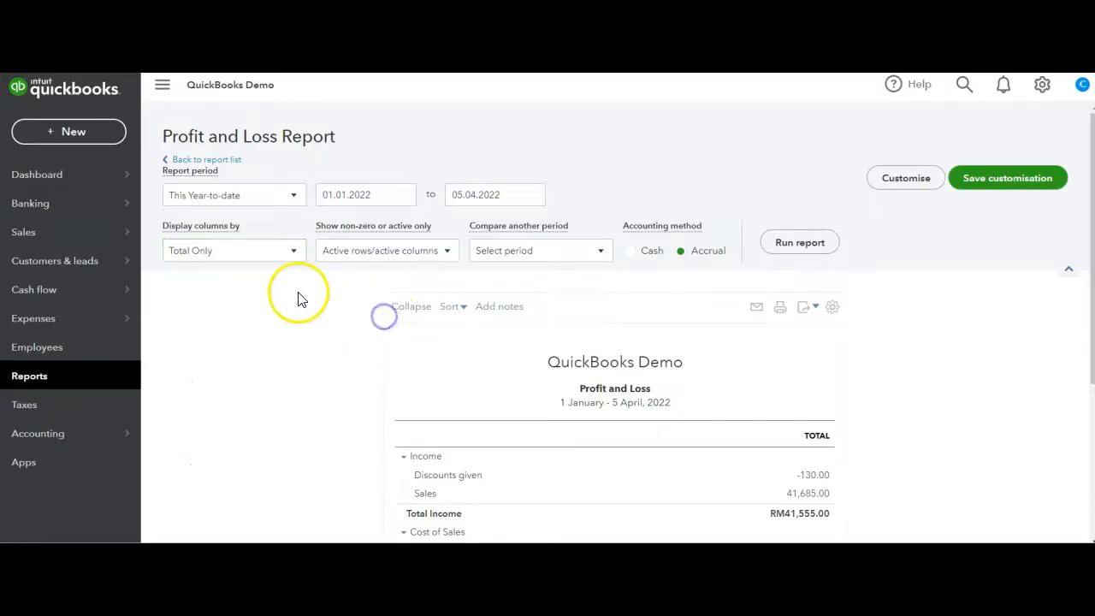
scroll(301, 294, down, 5)
scroll(300, 300, up, 1)
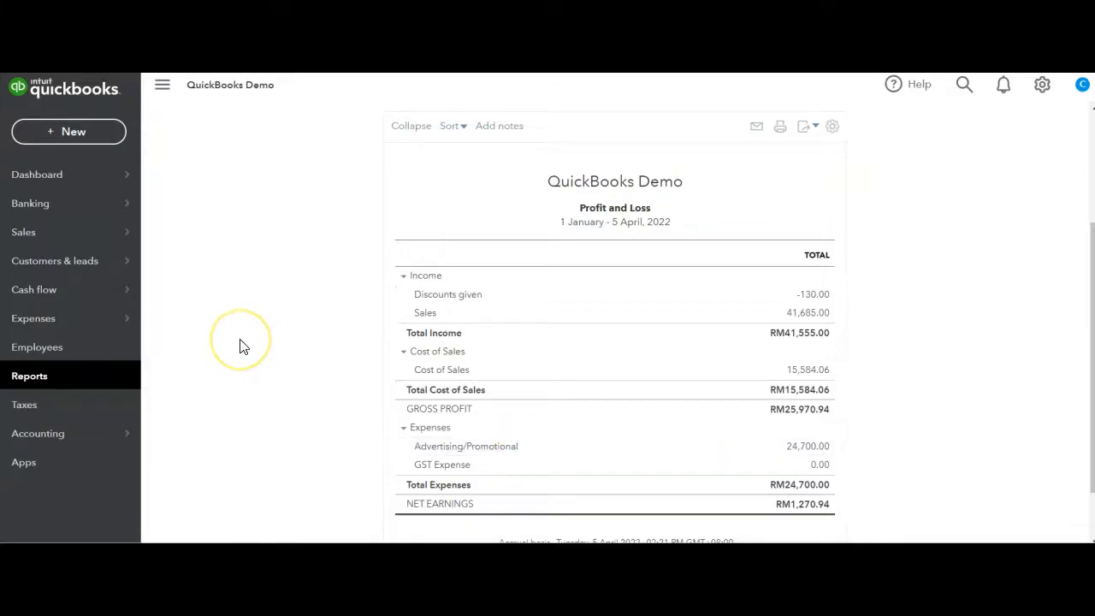
scroll(239, 347, up, 2)
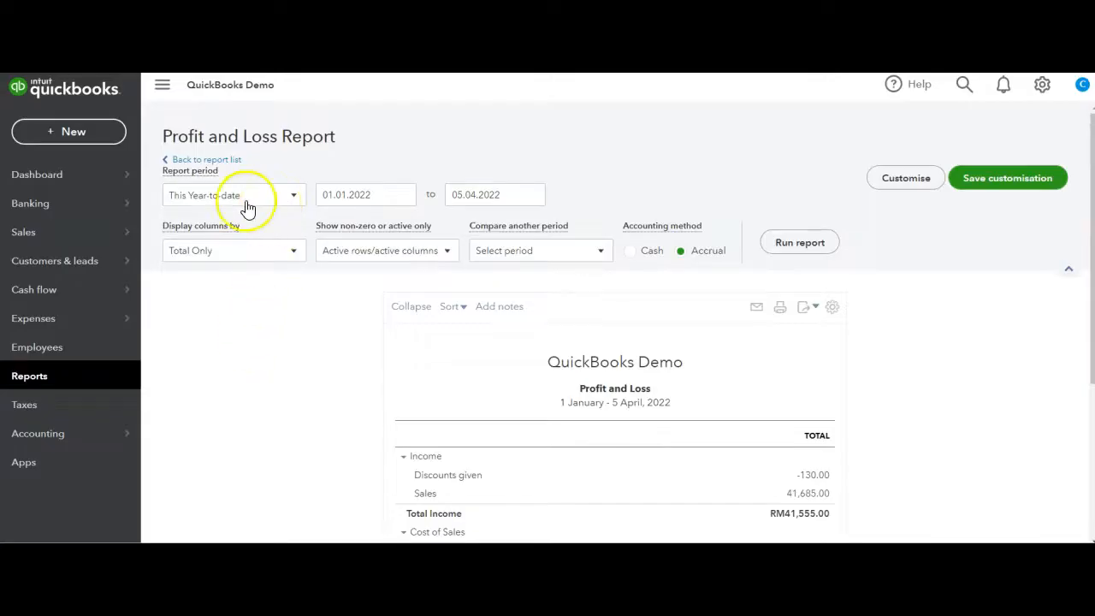
Display the Profit and Loss report's columns by Months and run the report
click(294, 260)
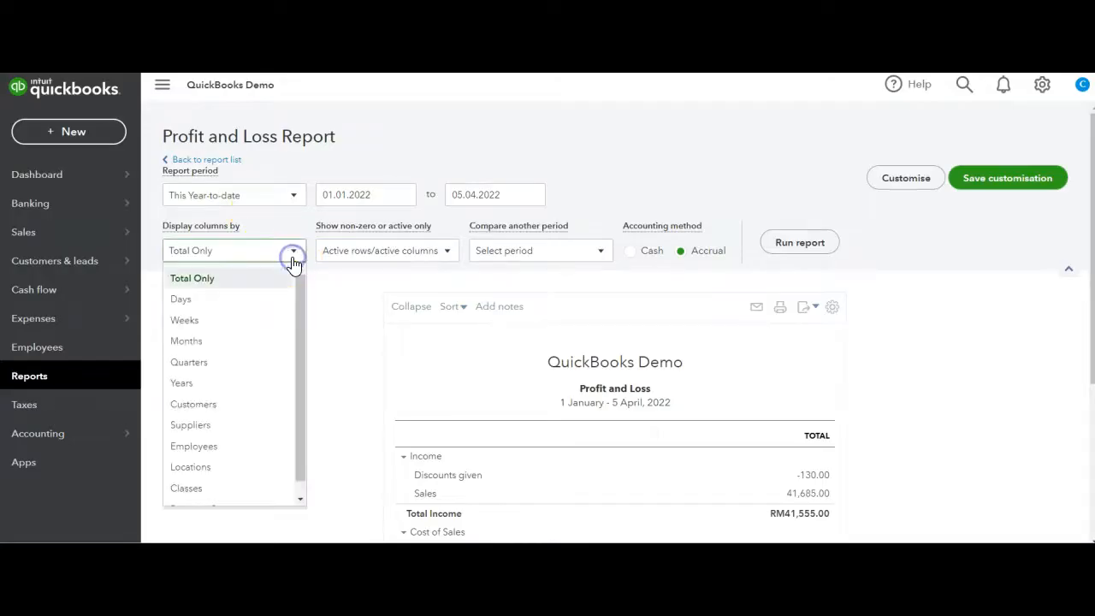
click(242, 349)
click(783, 242)
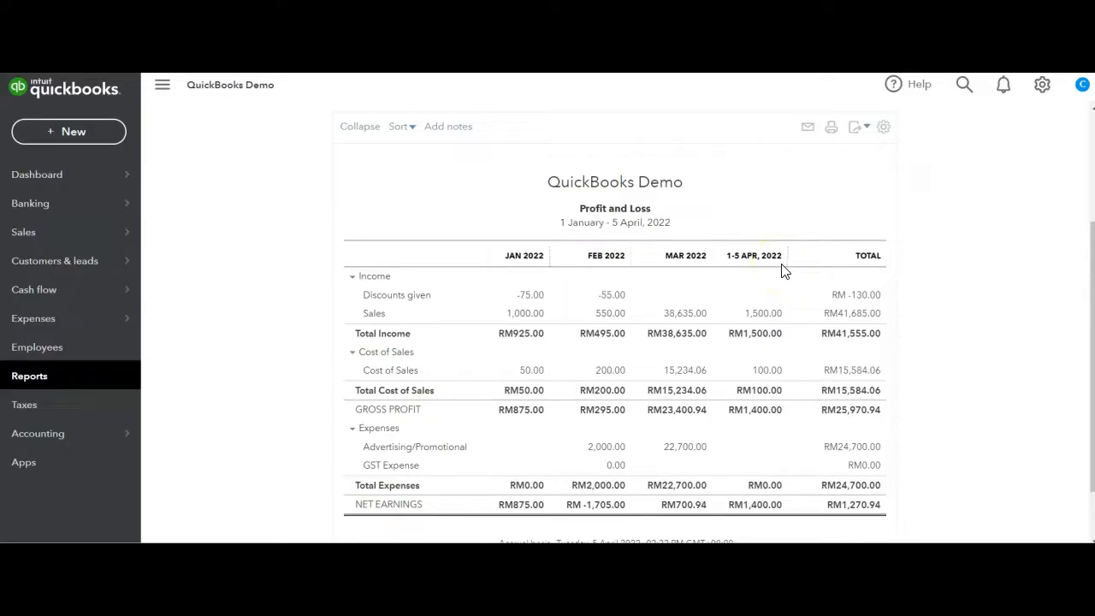
Display the Profit and Loss report's columns by Locations and run the report
scroll(781, 270, up, 3)
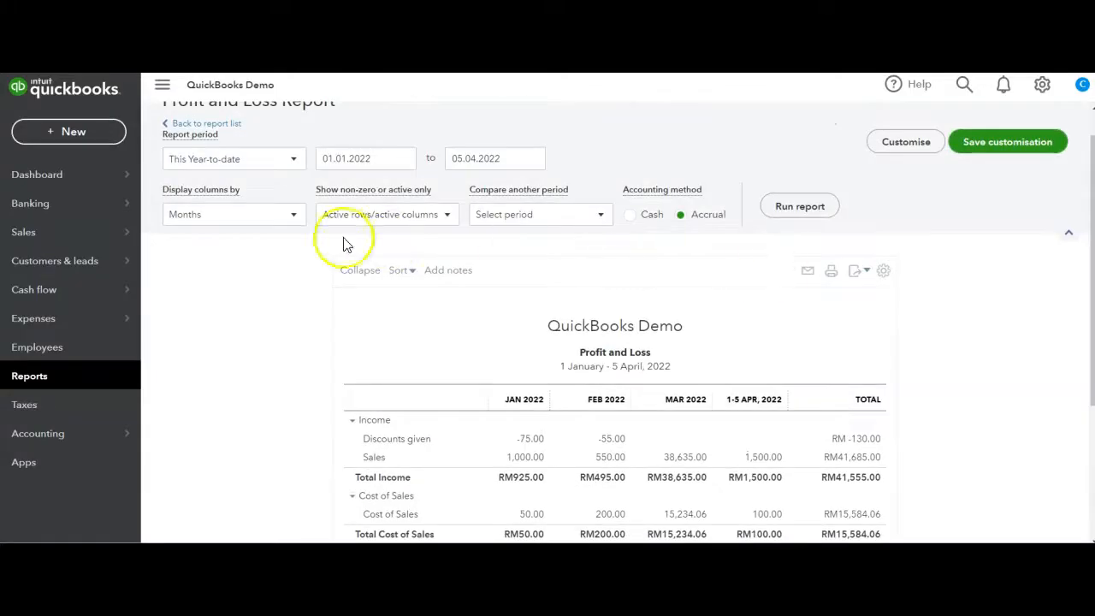
click(274, 224)
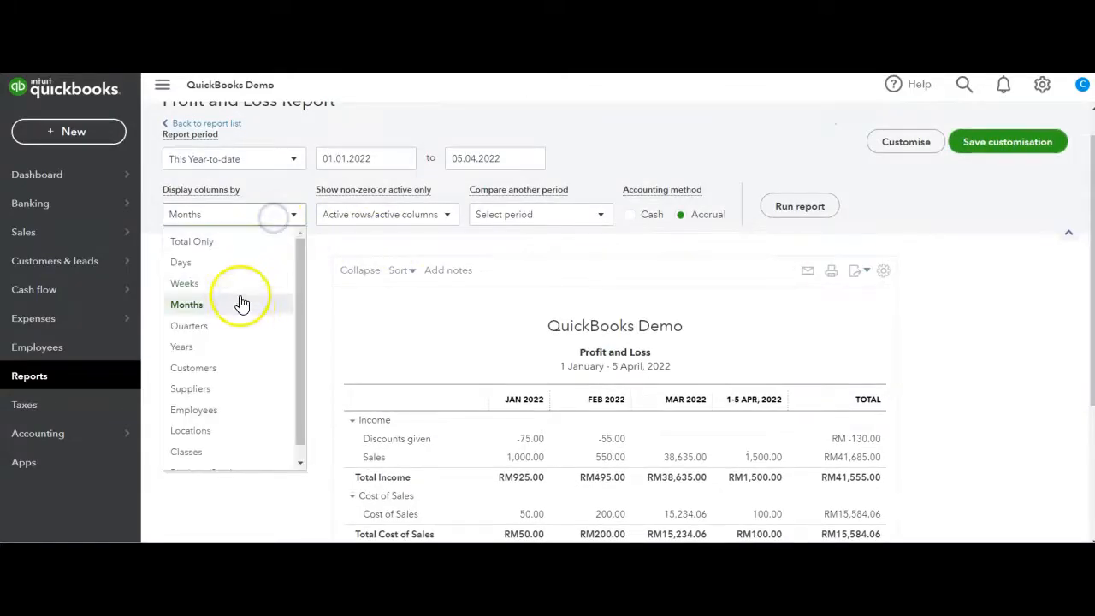
click(205, 432)
click(823, 205)
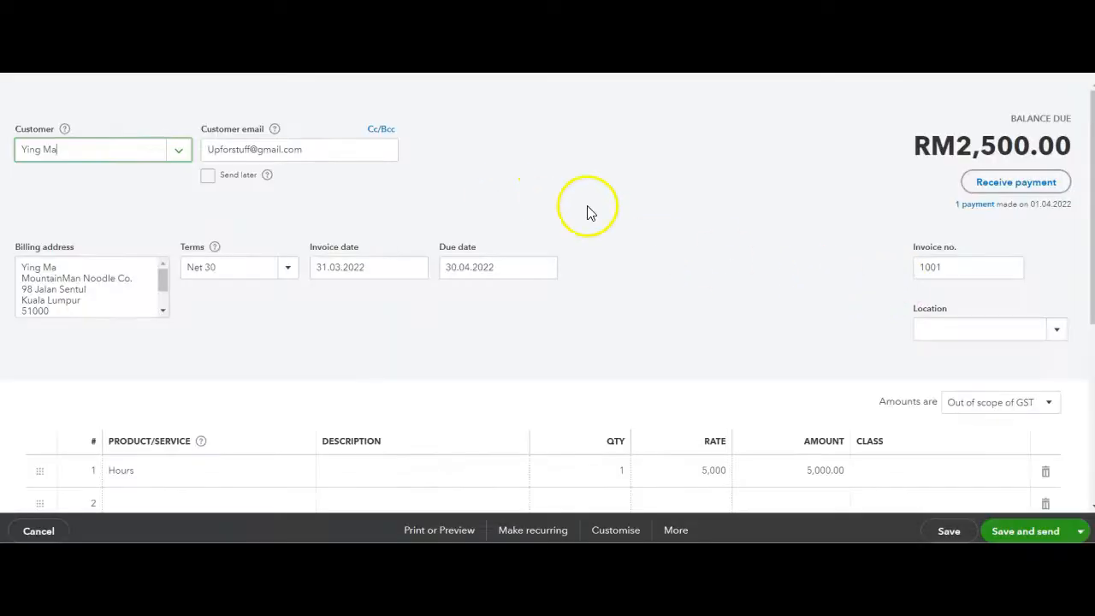
Set the open invoice's location to Location B and save it, agreeing to modify the linked transaction
click(1057, 333)
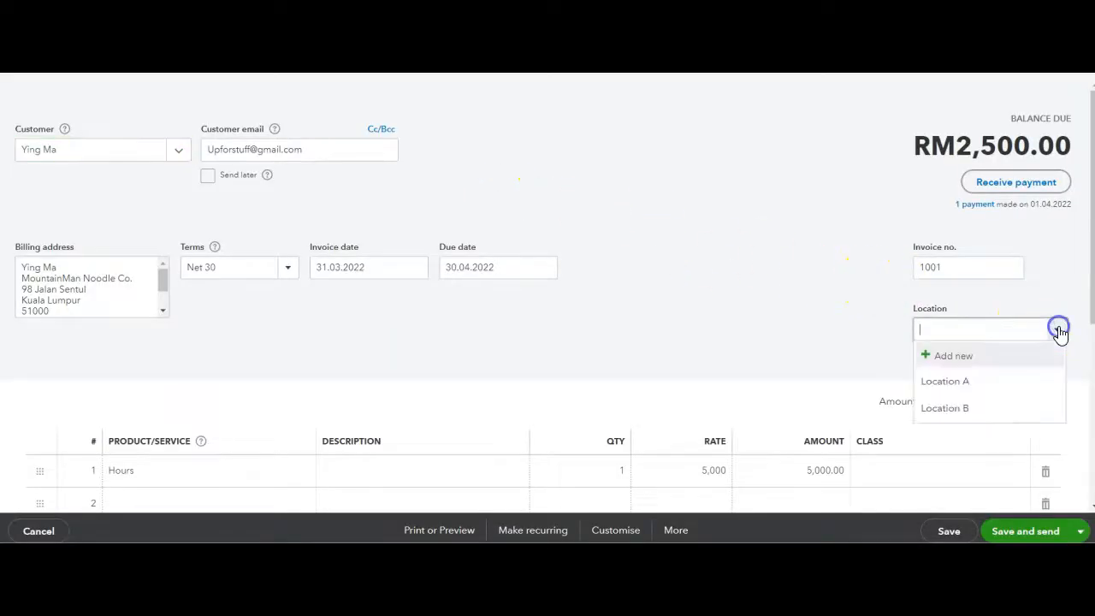
click(985, 403)
click(964, 537)
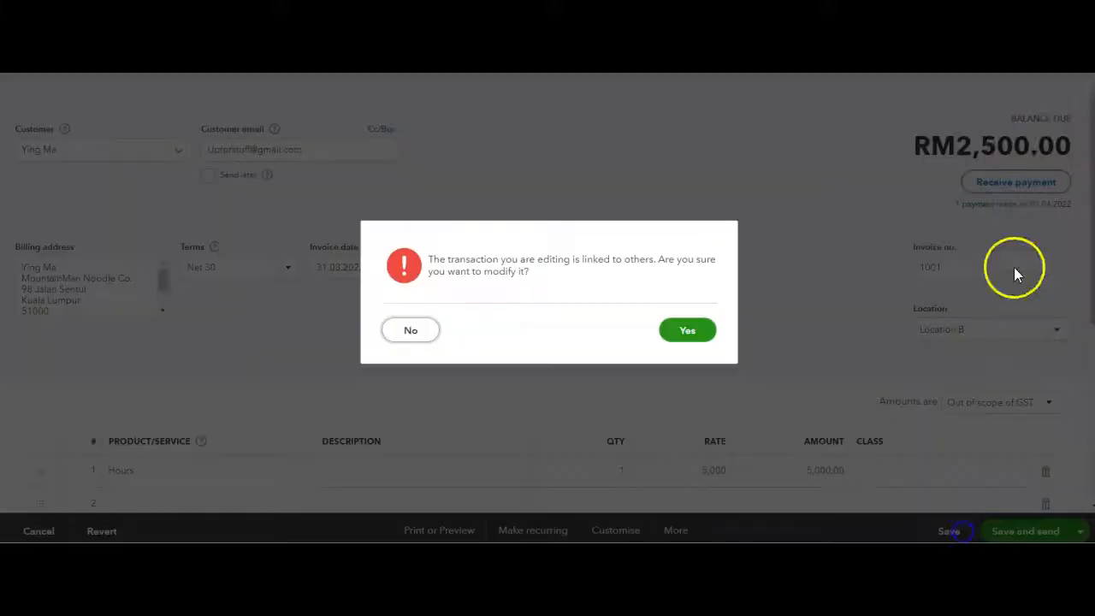
click(715, 325)
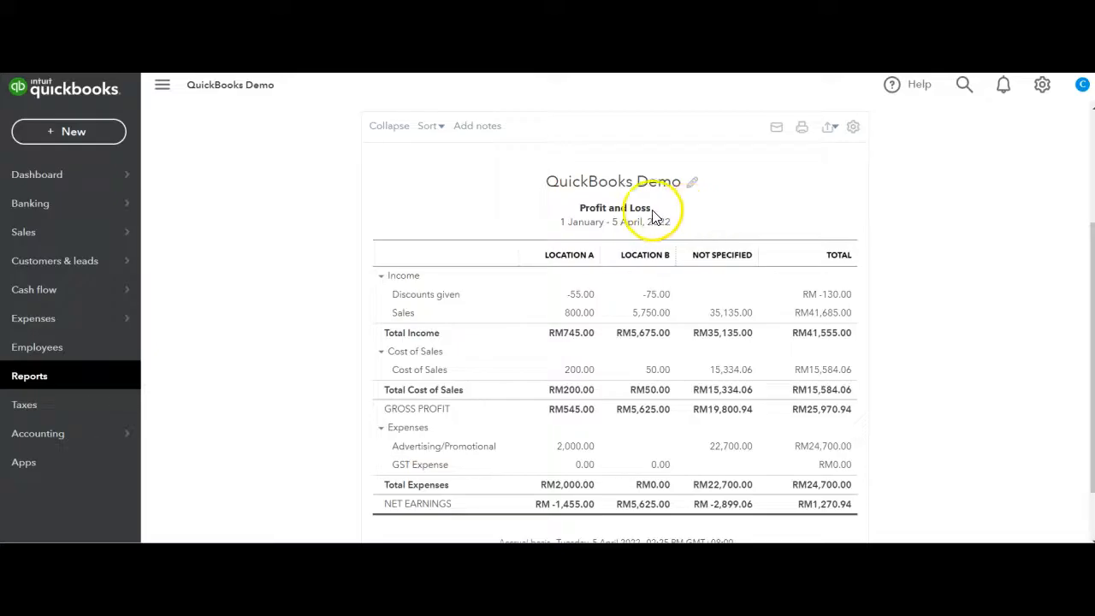
Look at the editable report header with its logo option and the notes area, without entering anything
click(696, 186)
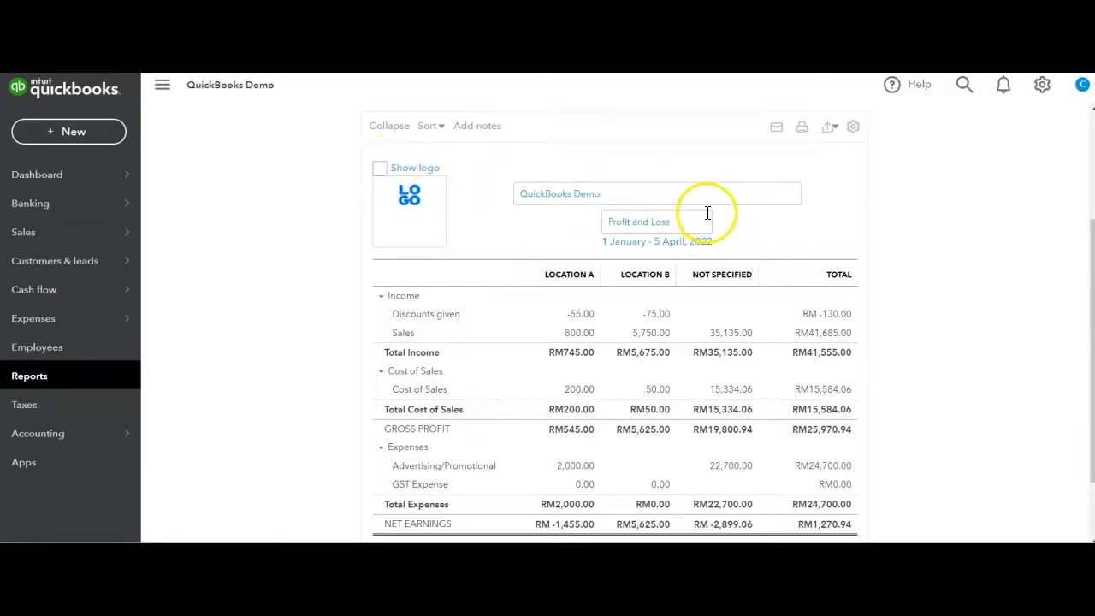
click(483, 130)
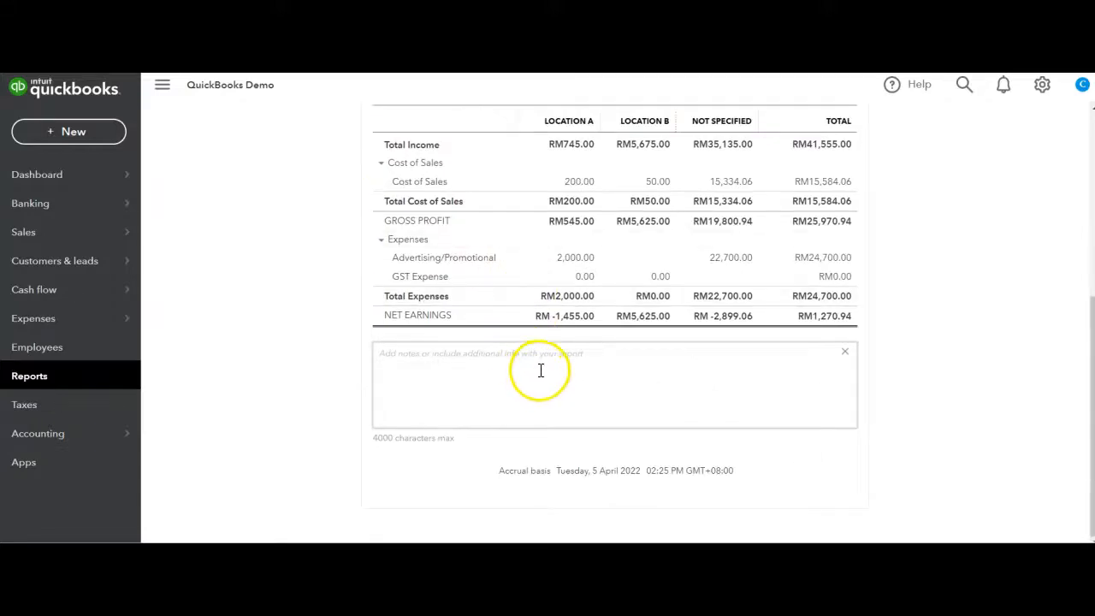
scroll(828, 397, up, 5)
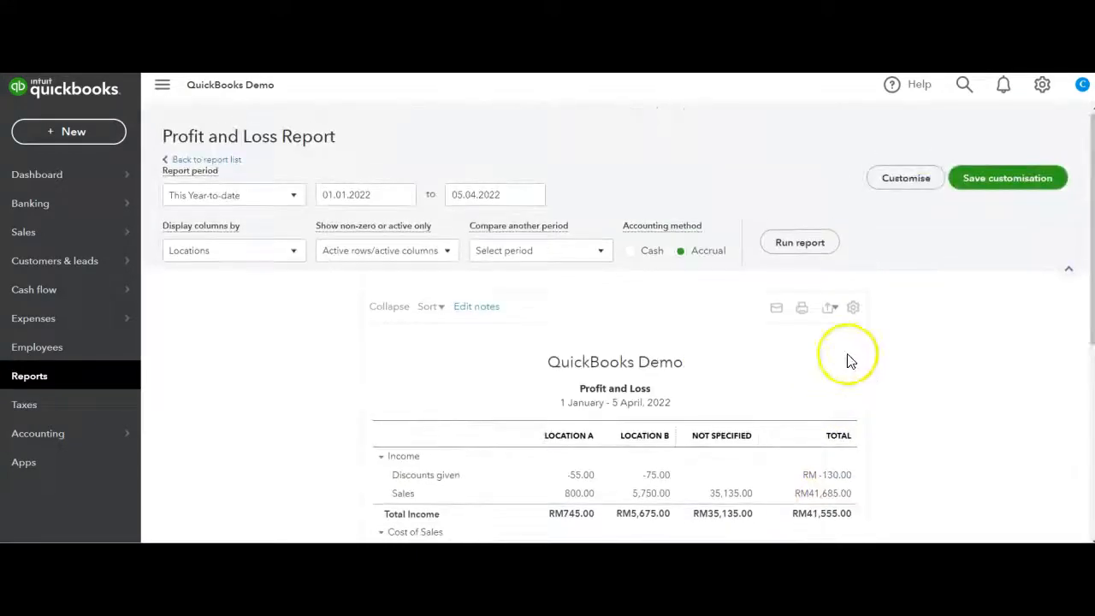
Review the report's customisation settings, apply a Distribution Account filter and run the report
click(908, 179)
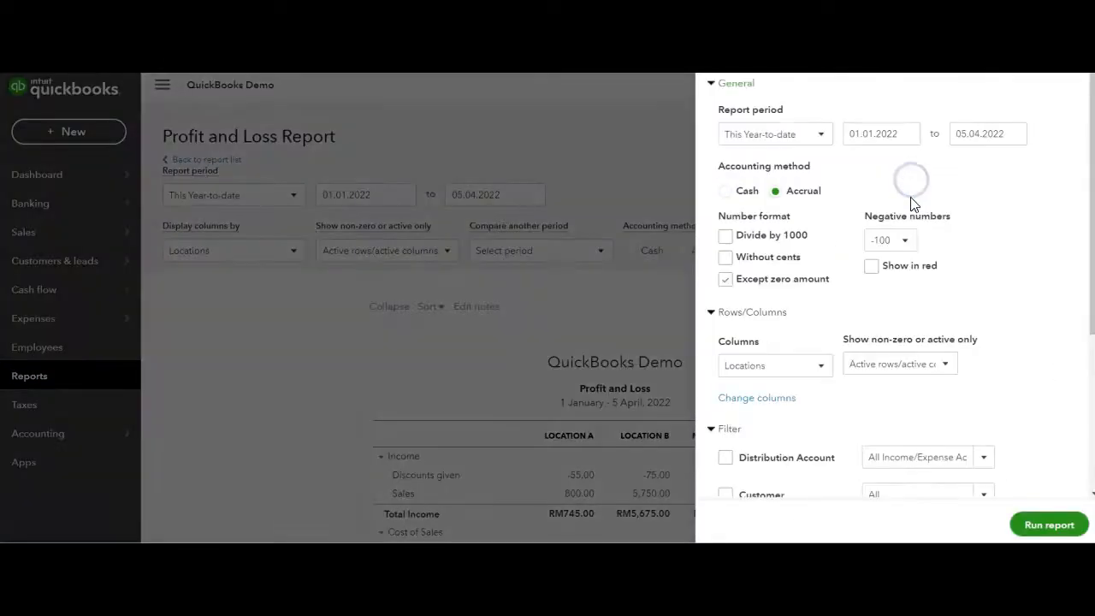
scroll(860, 379, down, 1)
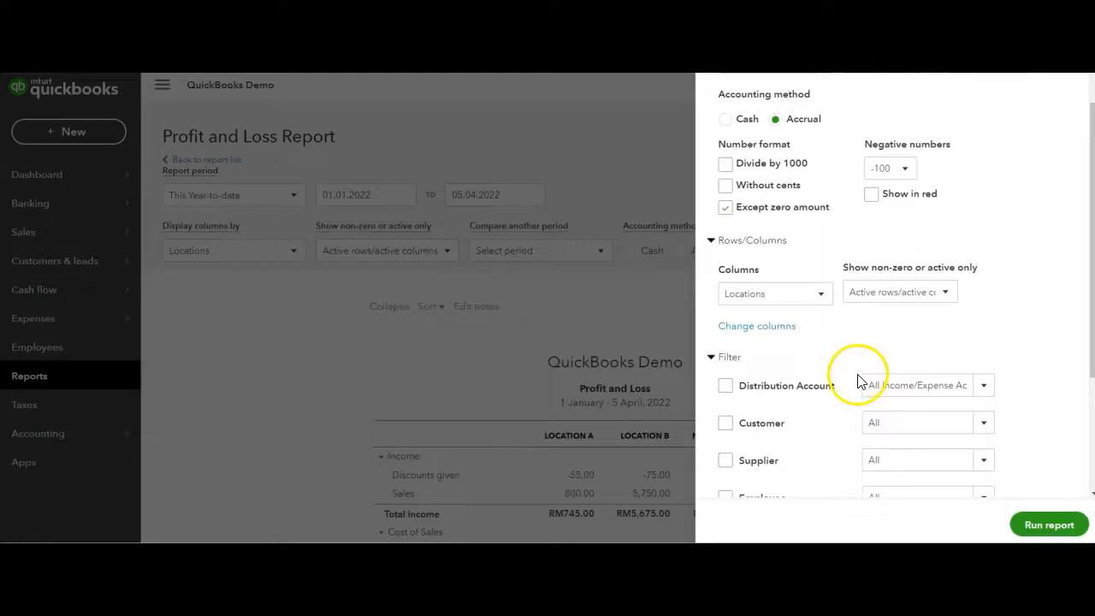
scroll(816, 413, down, 1)
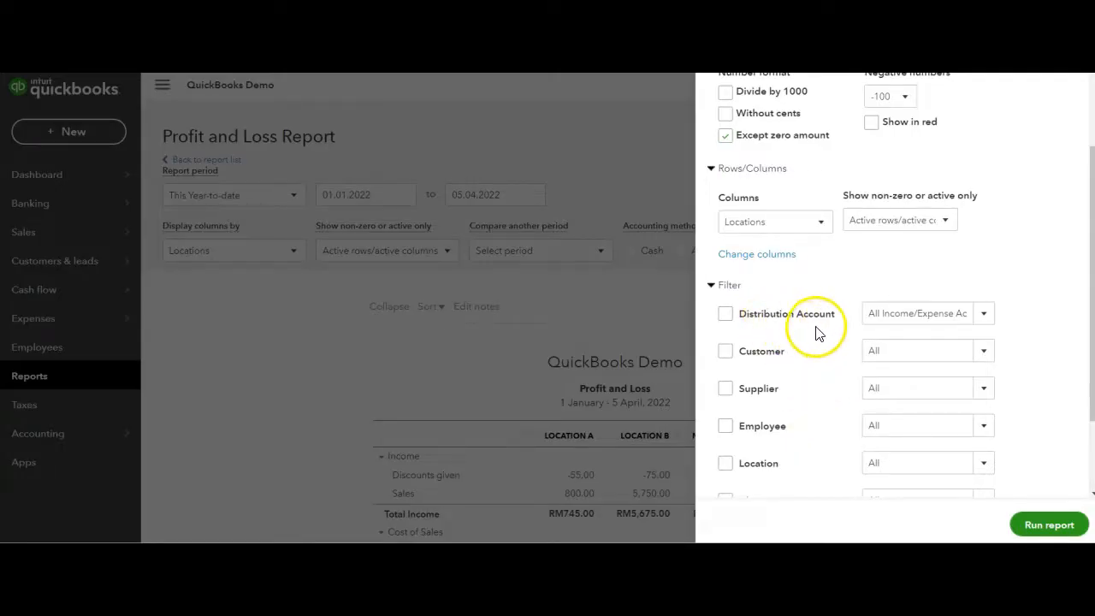
scroll(813, 458, down, 1)
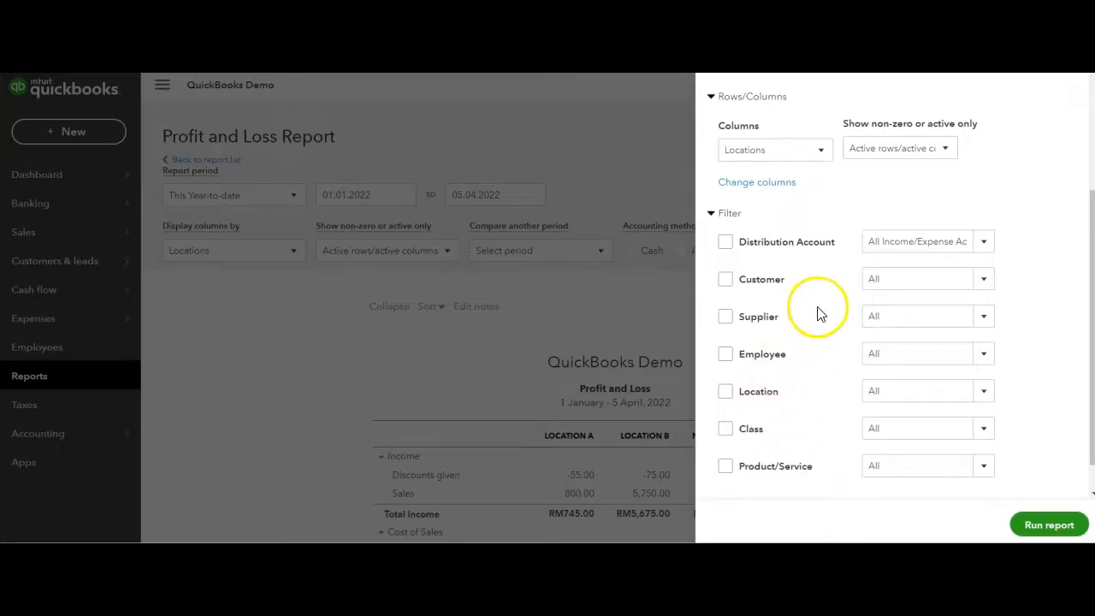
click(981, 249)
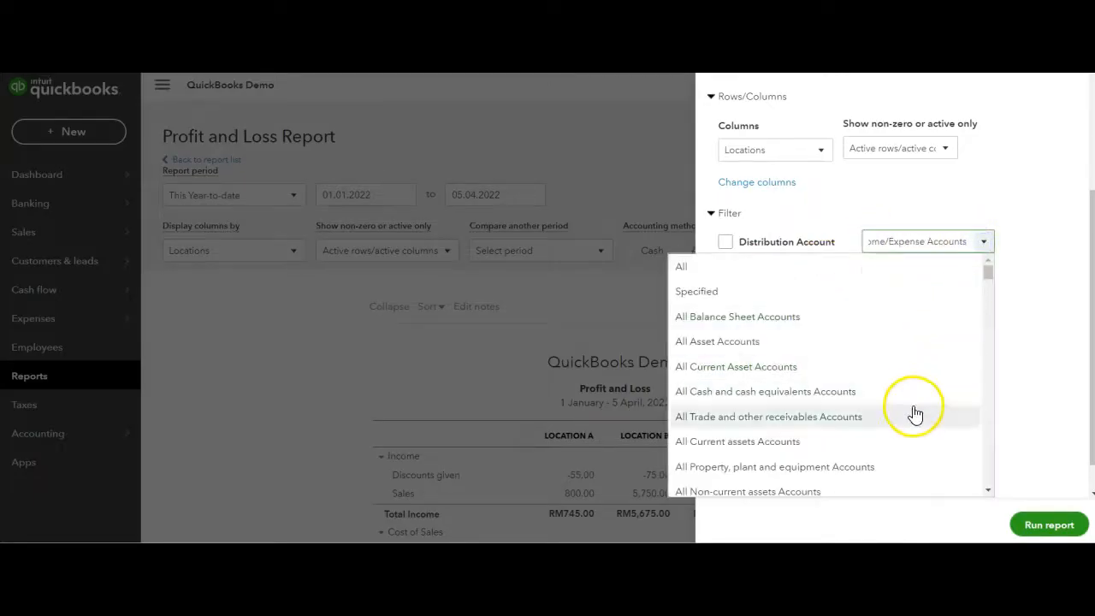
scroll(935, 325, down, 1)
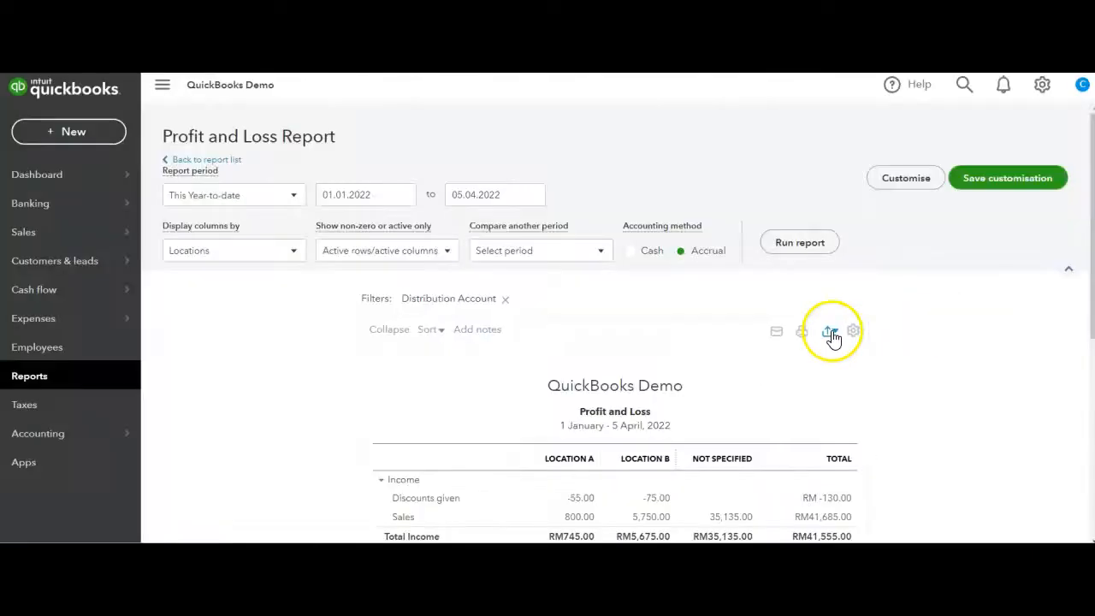
Look at the report's Excel and PDF export options and its email option
click(829, 331)
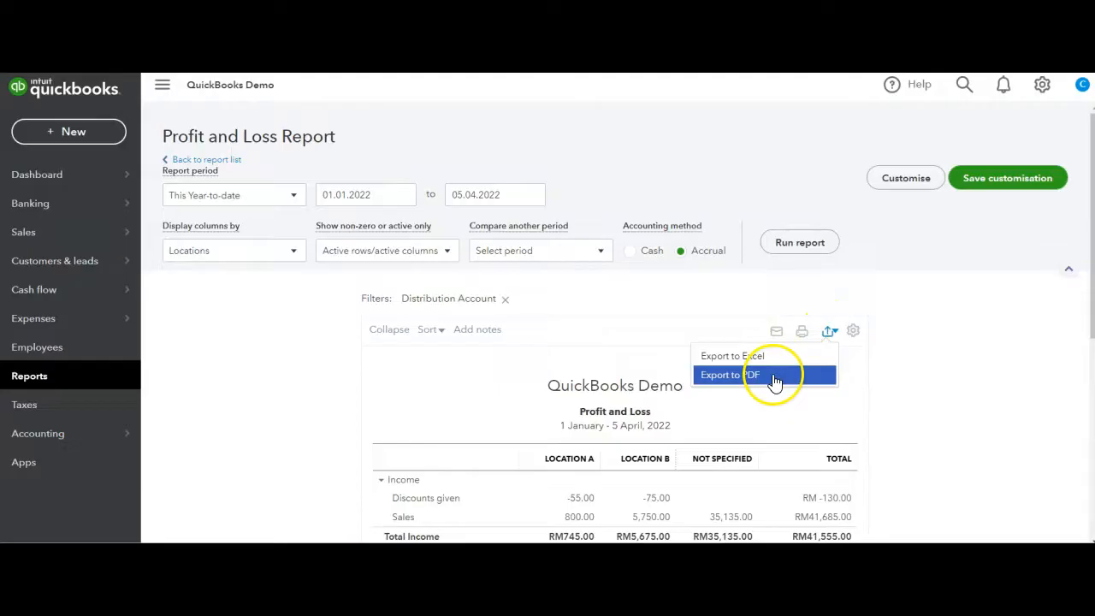
click(907, 372)
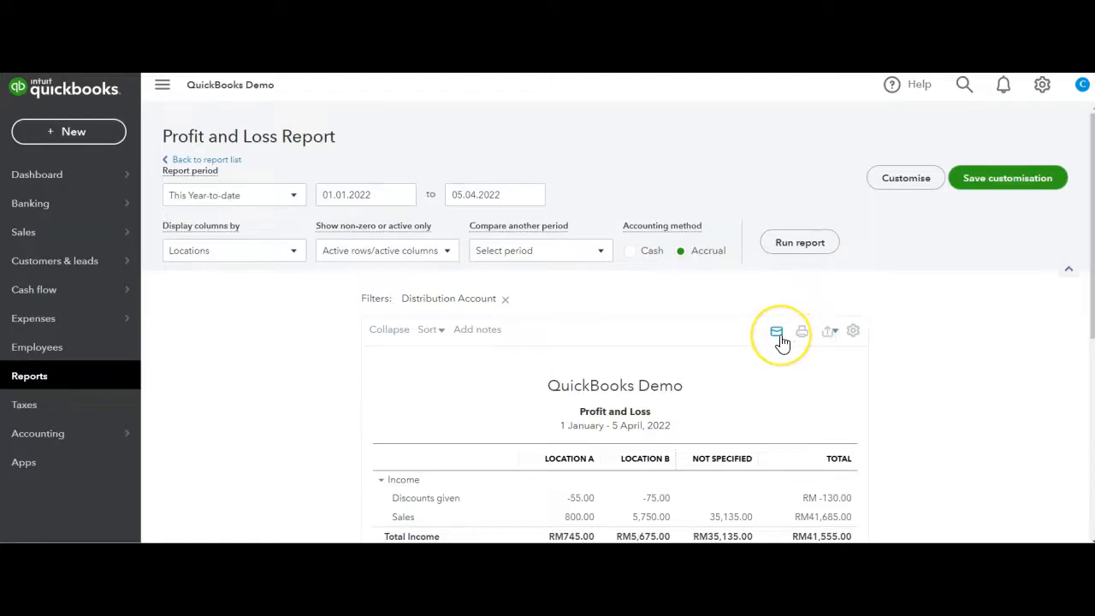
click(779, 334)
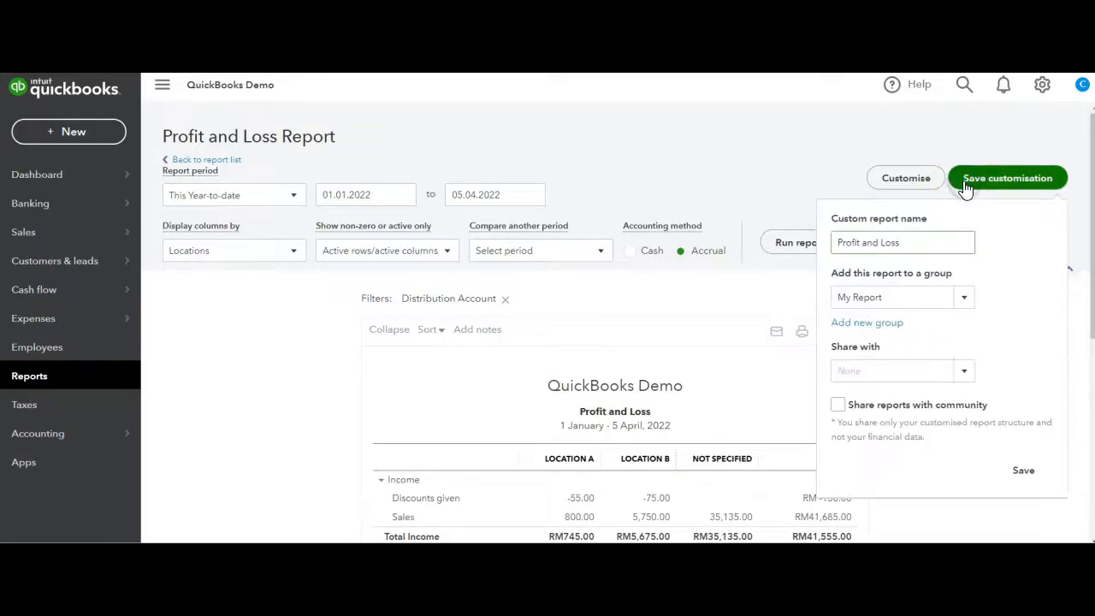
Save the customised report as Profit and Loss in the My Report group, without sharing it
click(1023, 470)
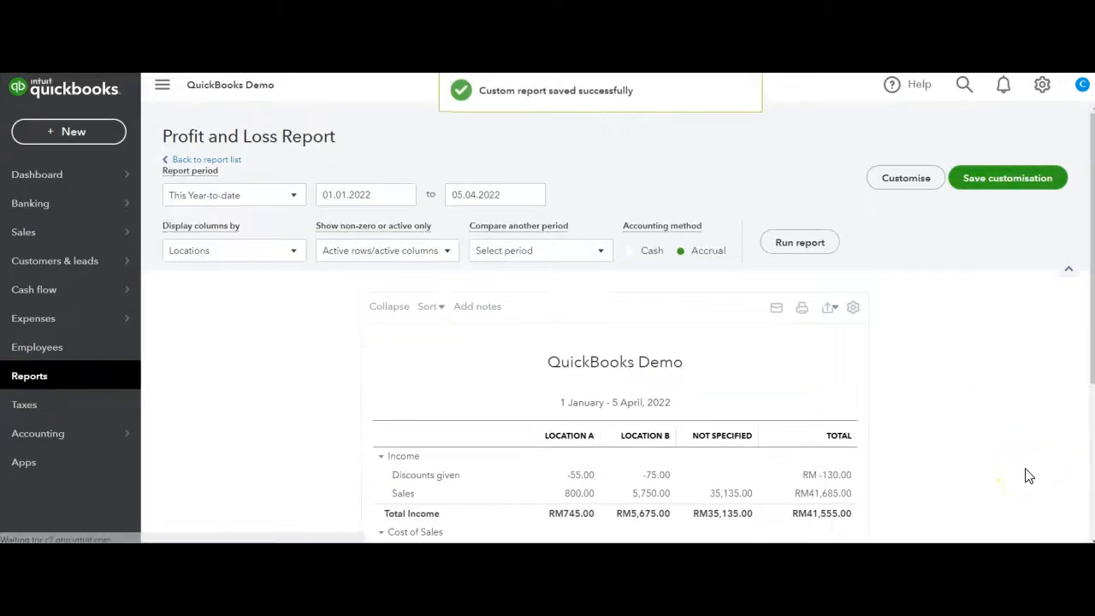
scroll(1028, 475, down, 3)
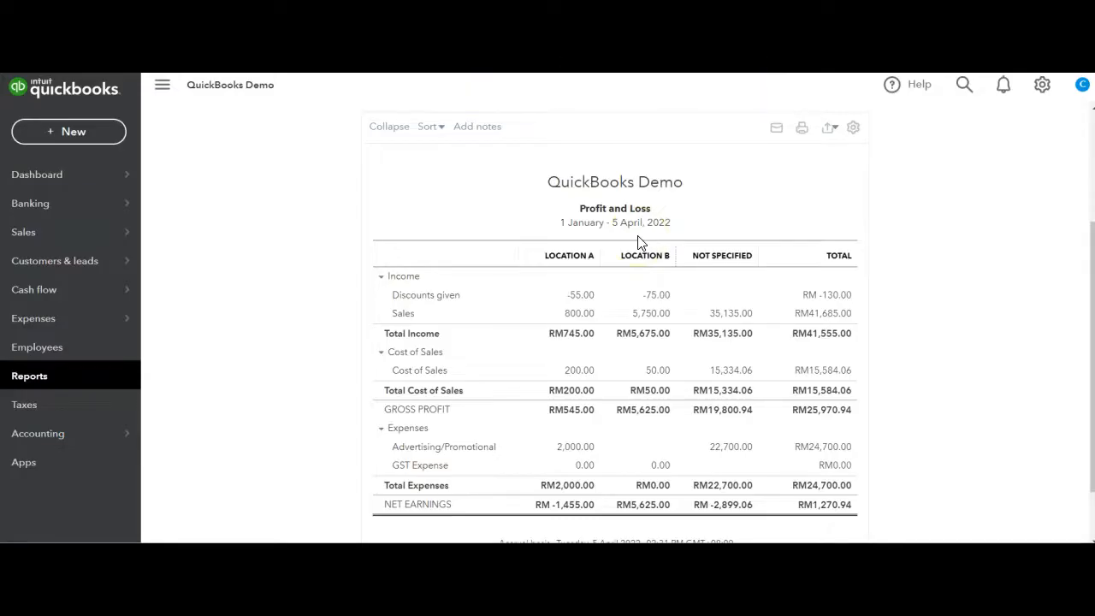
Go to the custom reports list and look inside the My Report group
click(76, 388)
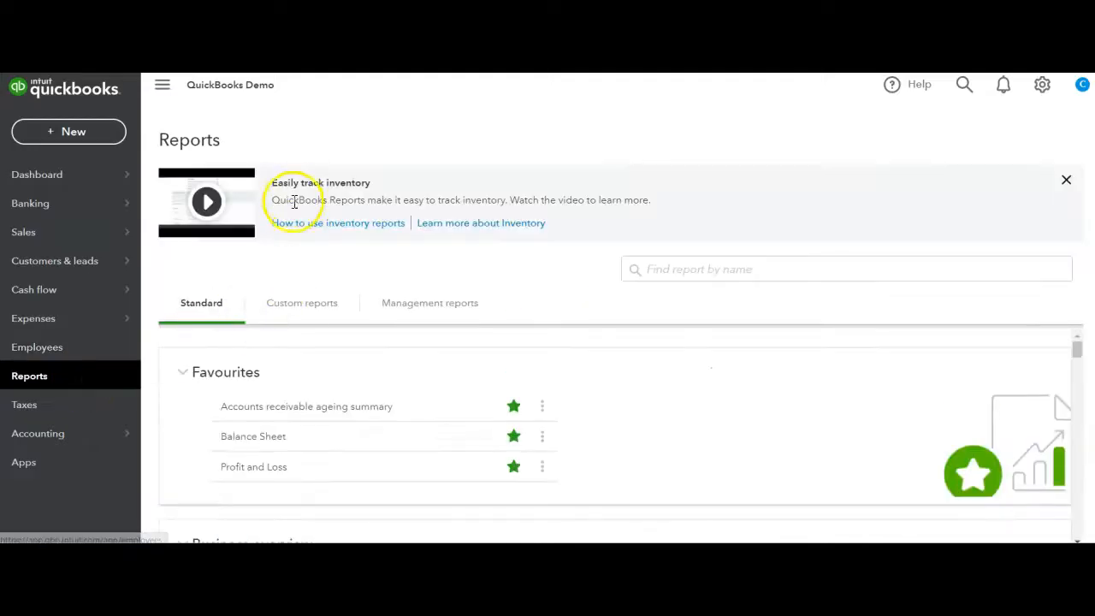
click(284, 309)
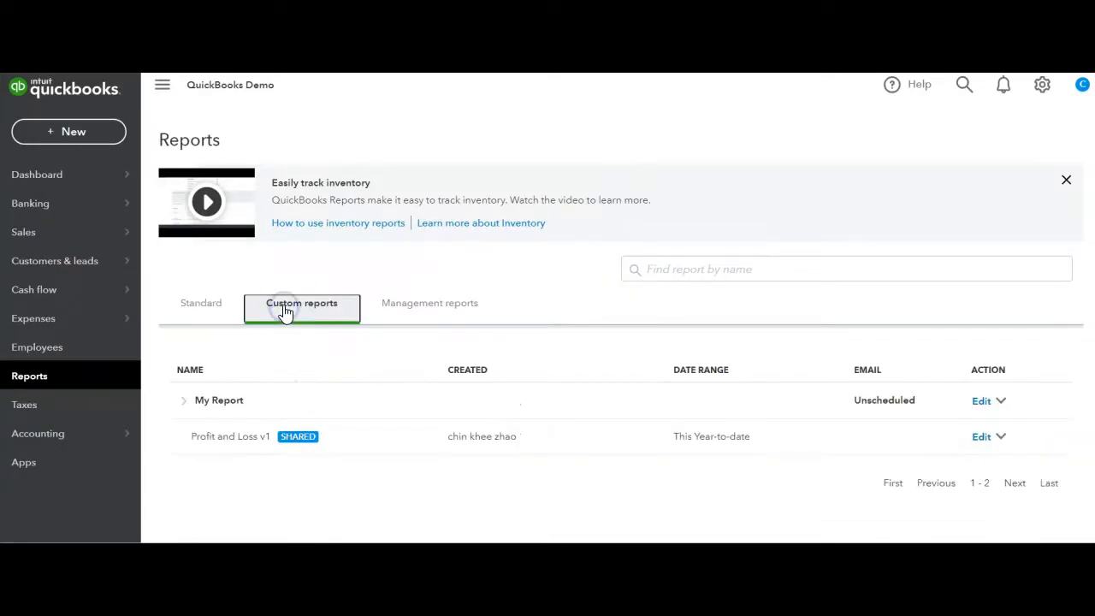
click(186, 402)
click(185, 402)
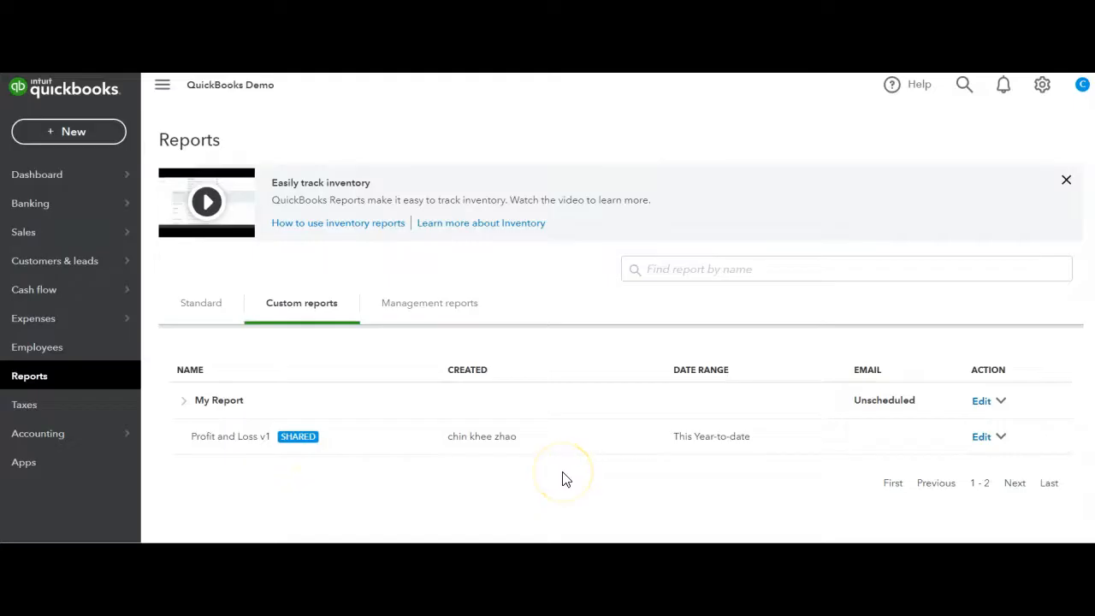
Turn on the email schedule for the My Report group and set it to repeat weekly on Monday
click(981, 402)
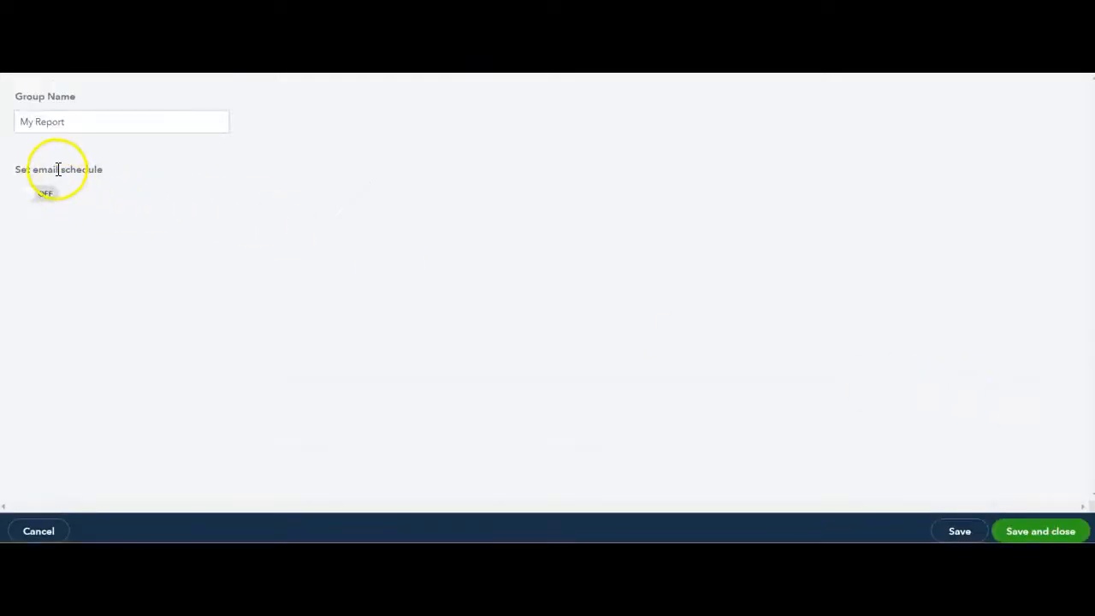
click(43, 200)
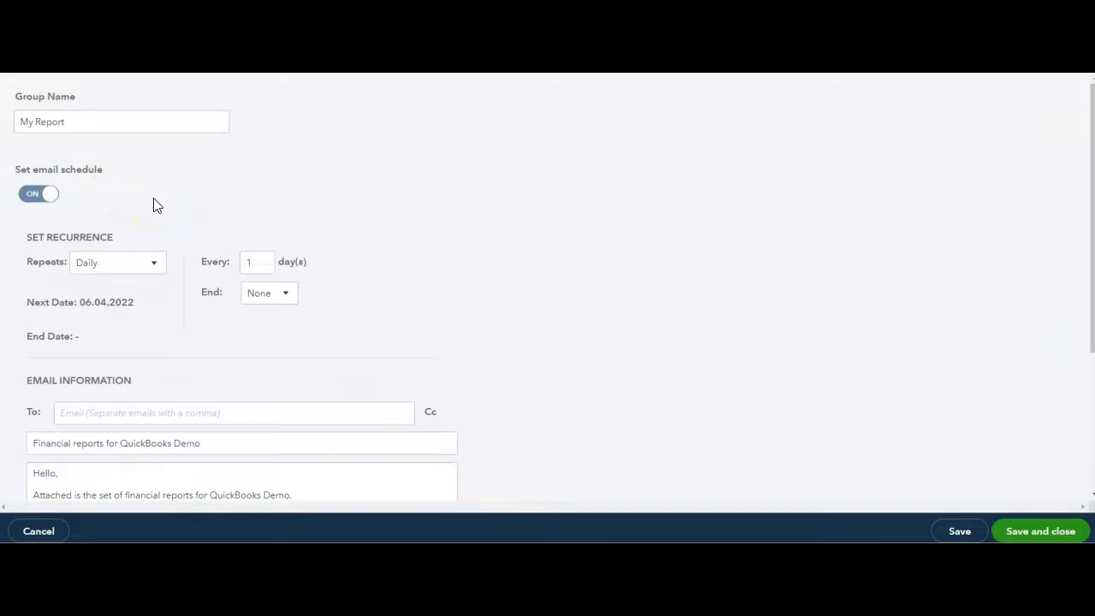
click(158, 268)
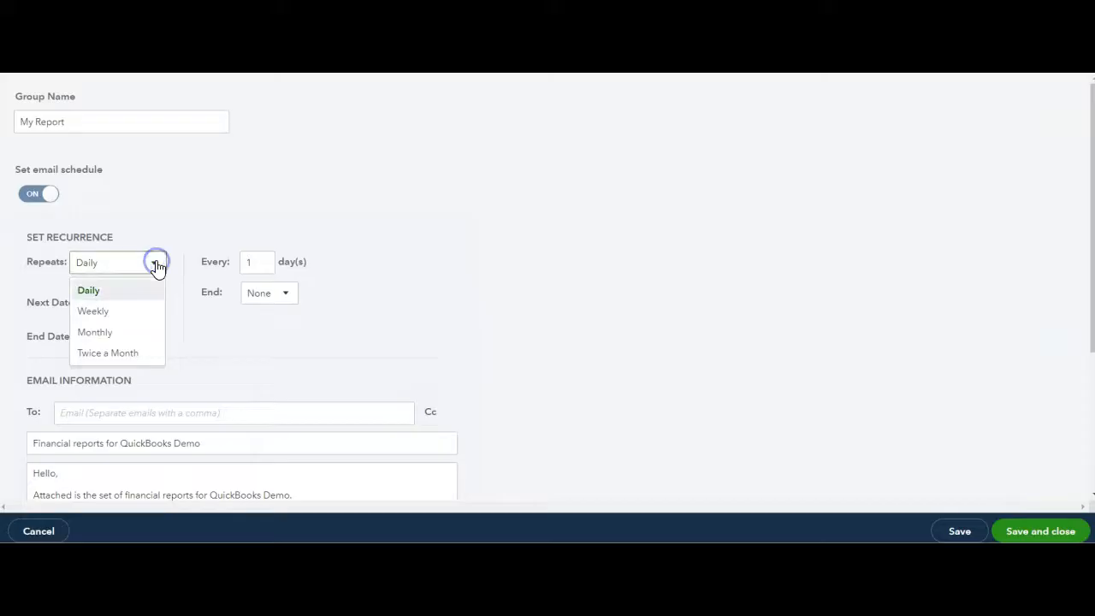
click(127, 312)
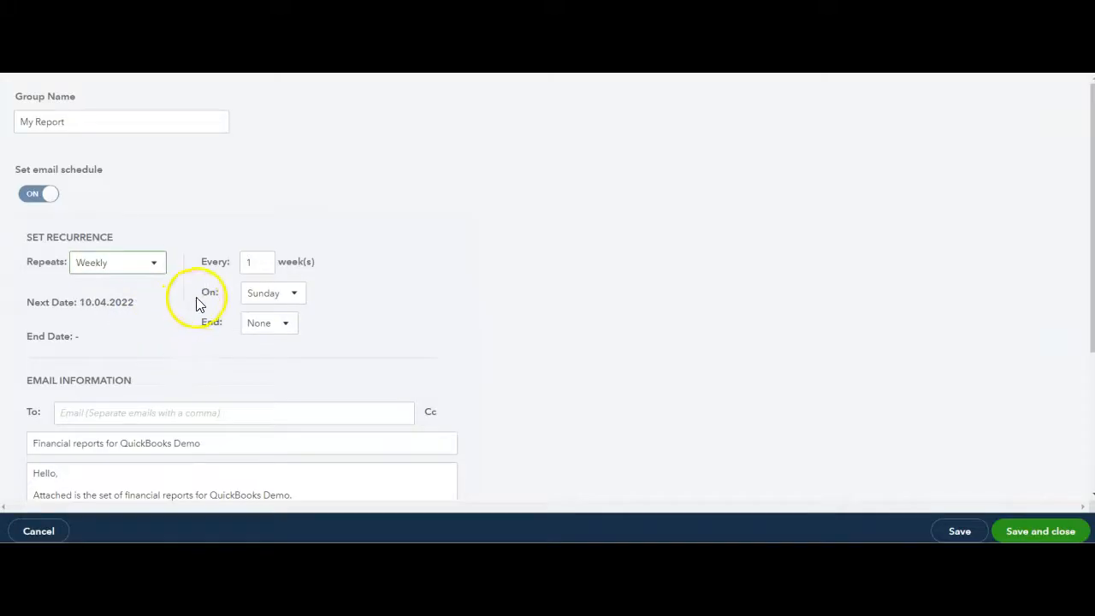
click(272, 298)
click(267, 343)
Set the email schedule to end by 30.09.2022
click(277, 326)
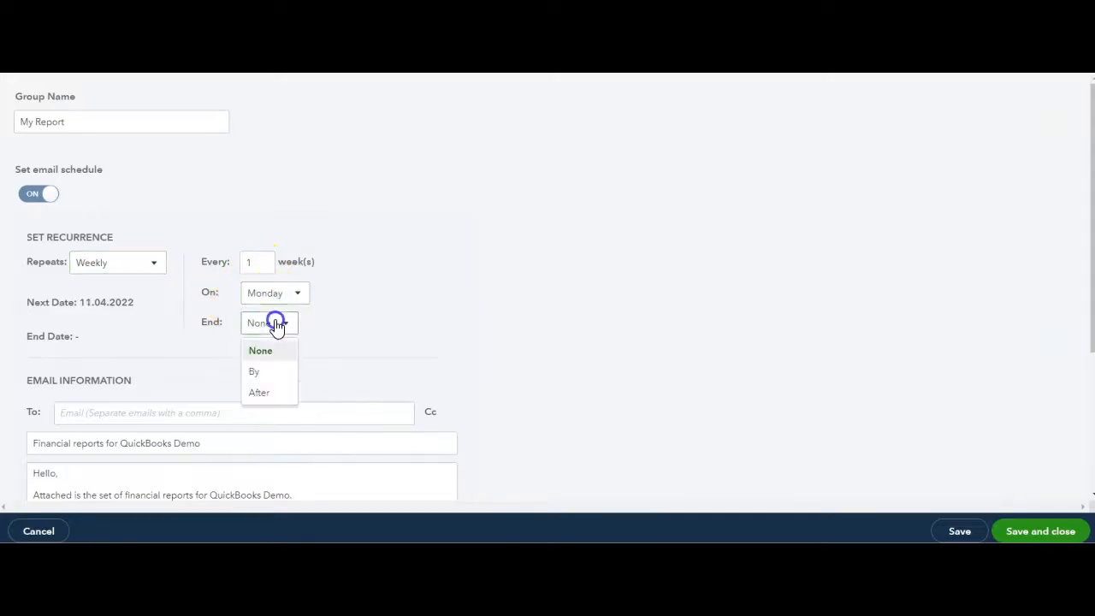
click(265, 372)
click(460, 322)
click(472, 359)
click(472, 360)
click(471, 359)
click(471, 359)
click(471, 359)
click(433, 472)
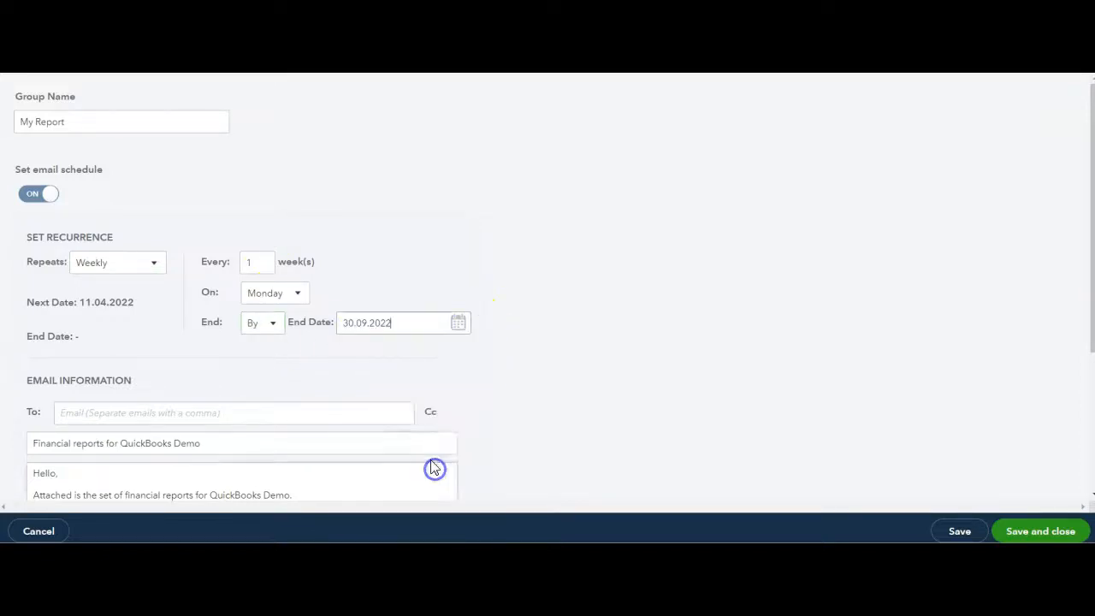
Enter the recipient's email address for the scheduled report, then save the schedule and close it
scroll(257, 342, down, 1)
click(236, 339)
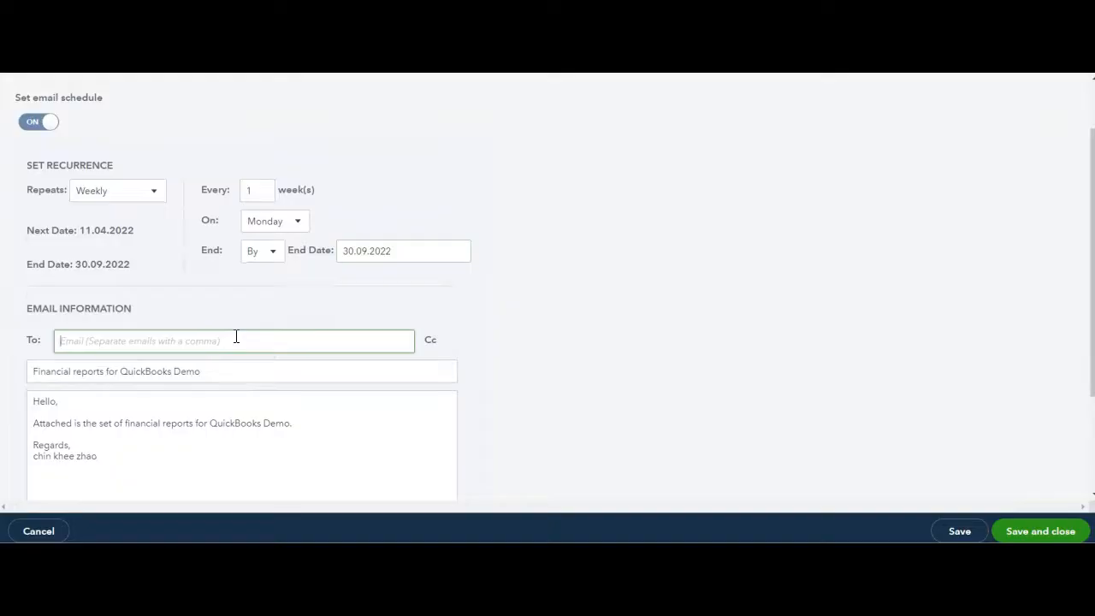
key(ctrl+v)
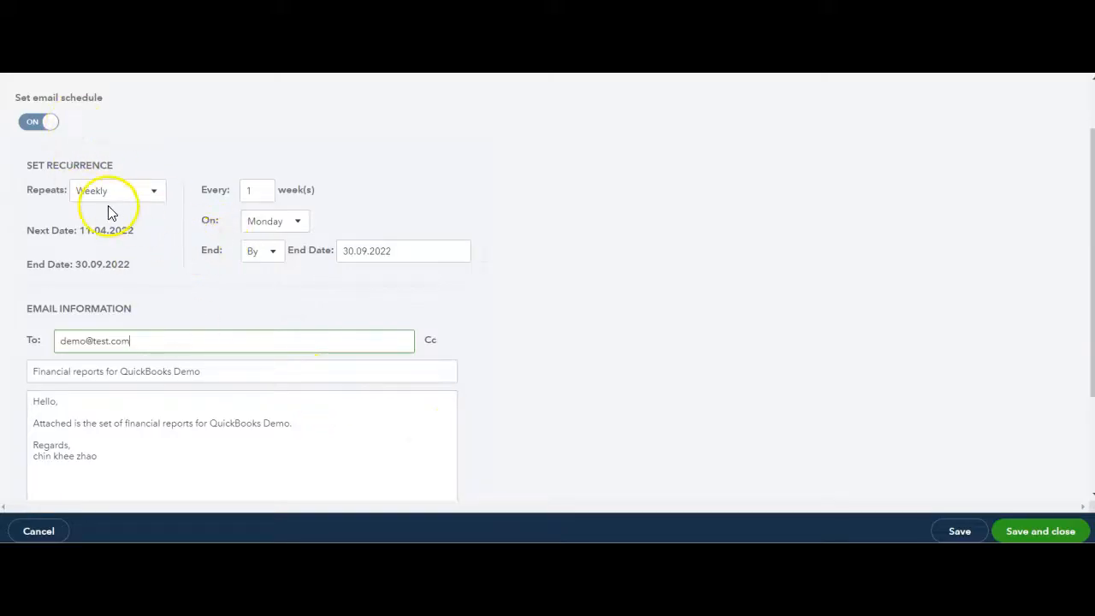
scroll(214, 286, down, 3)
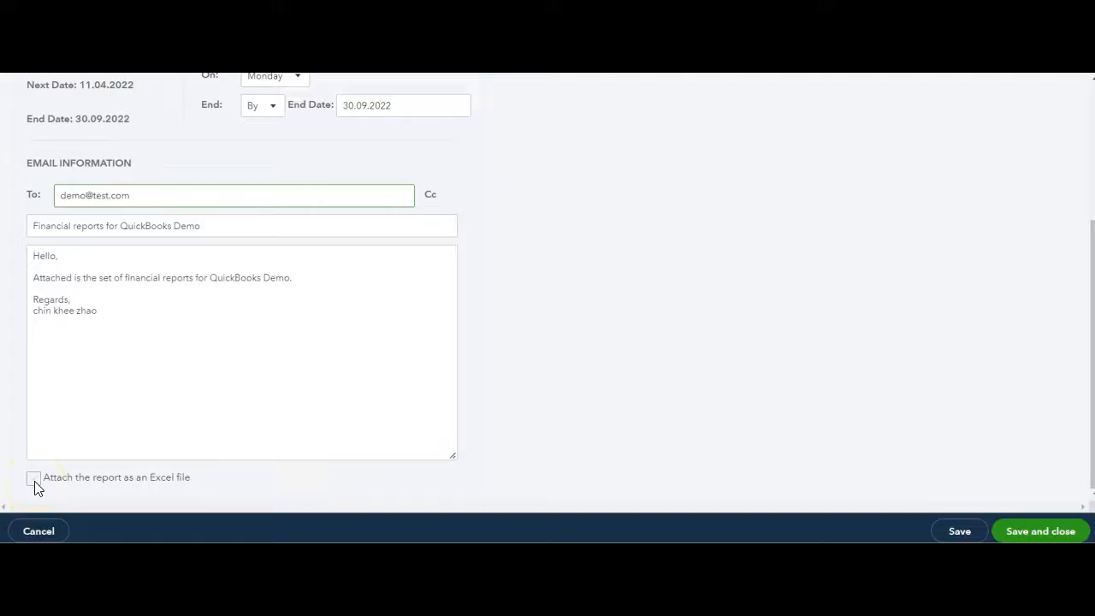
click(1016, 530)
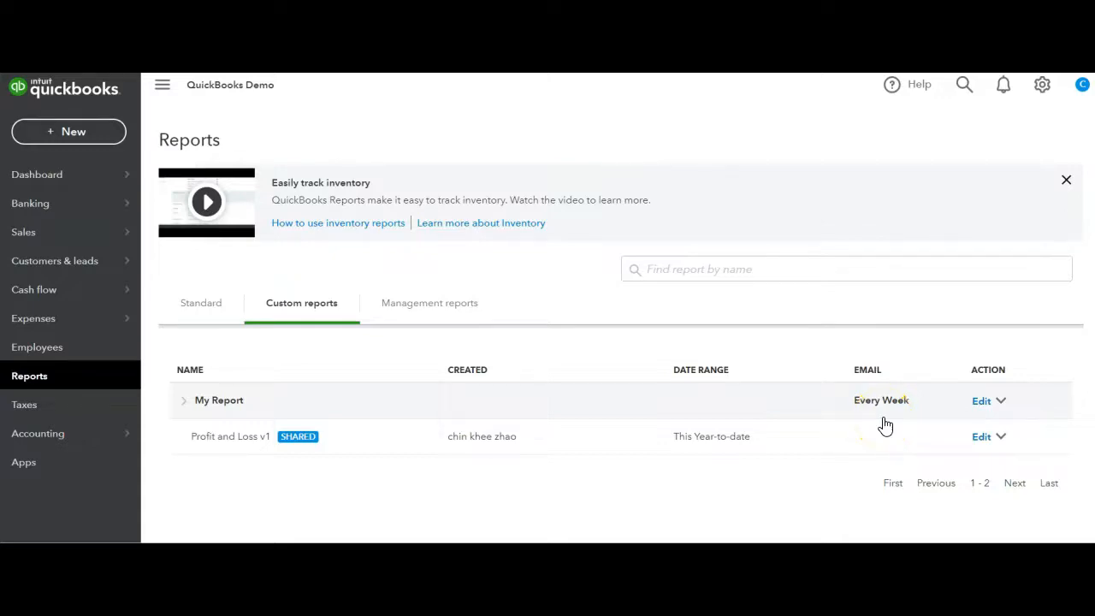
Go to the banking page and start connecting a bank directly
click(547, 280)
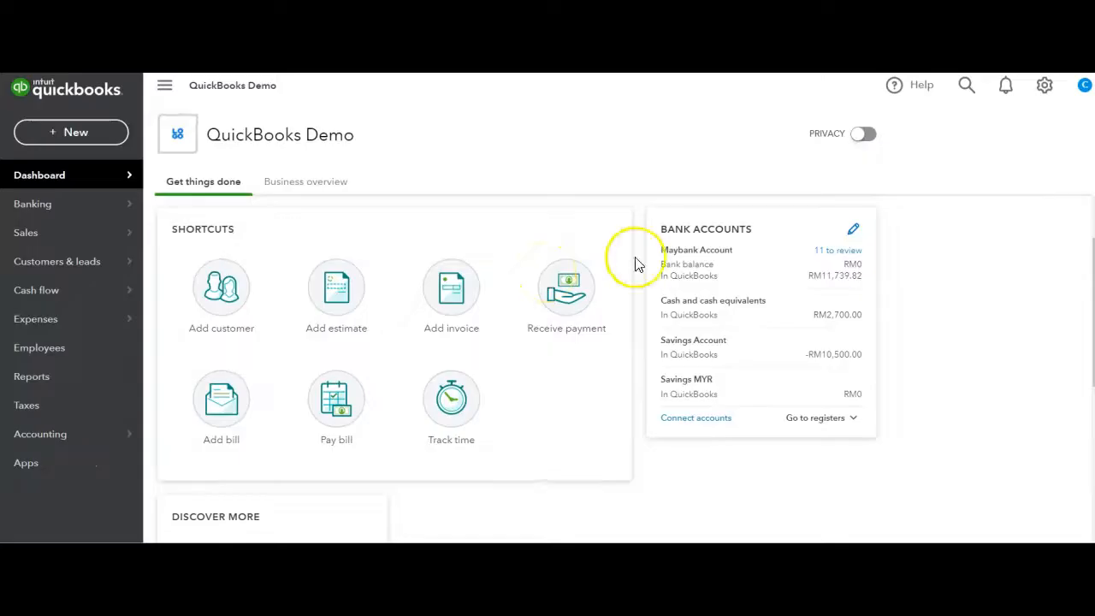
click(87, 202)
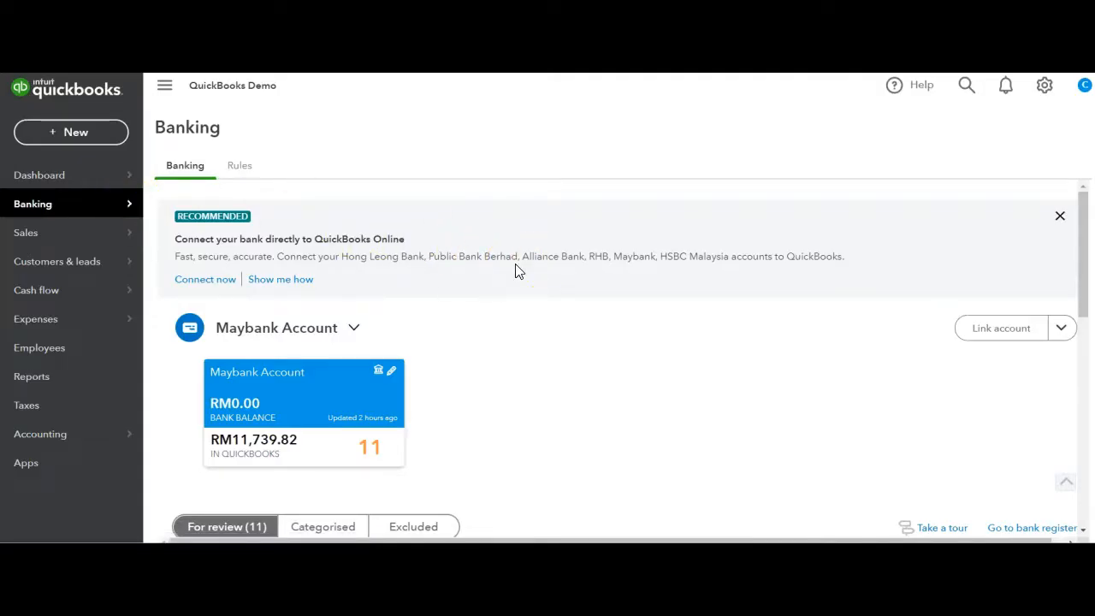
click(207, 286)
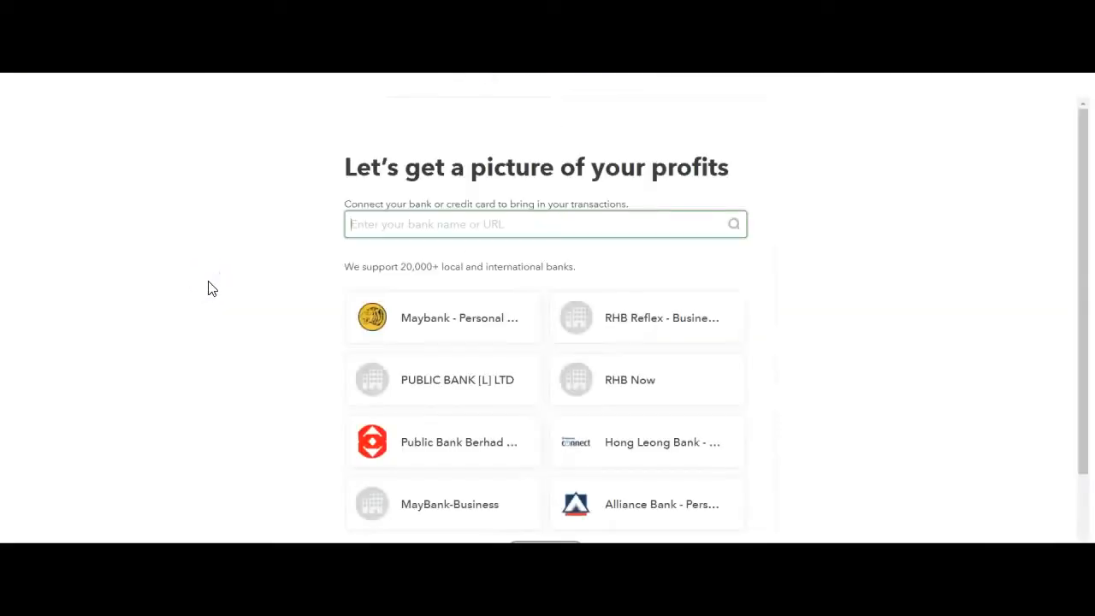
Choose Maybank - Personal Banking from the suggested banks, view its sign-in form and return to the bank list
click(429, 239)
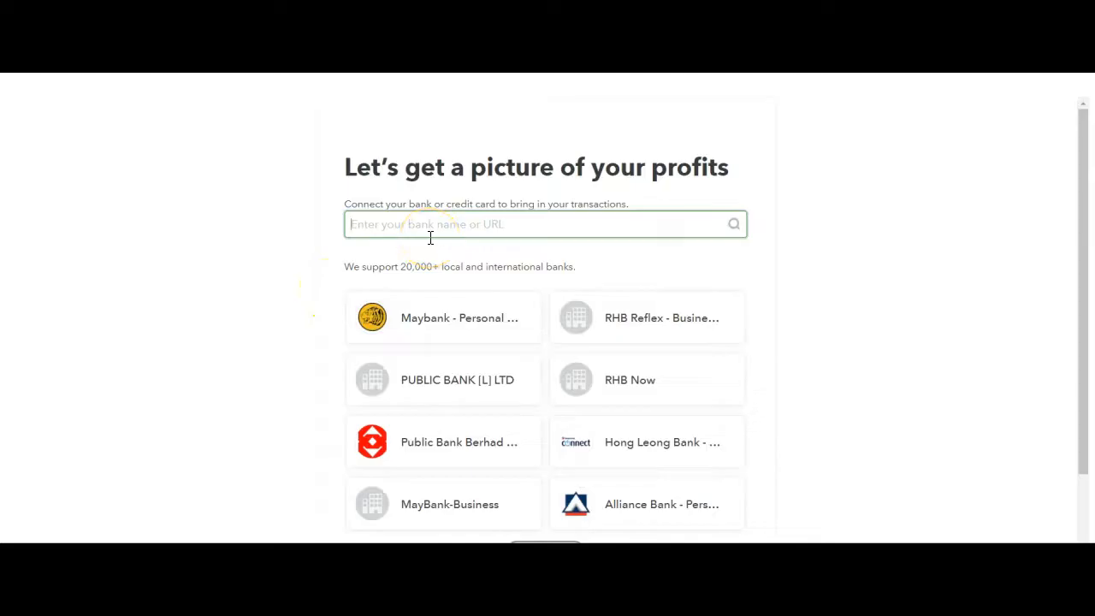
click(457, 267)
scroll(457, 266, down, 1)
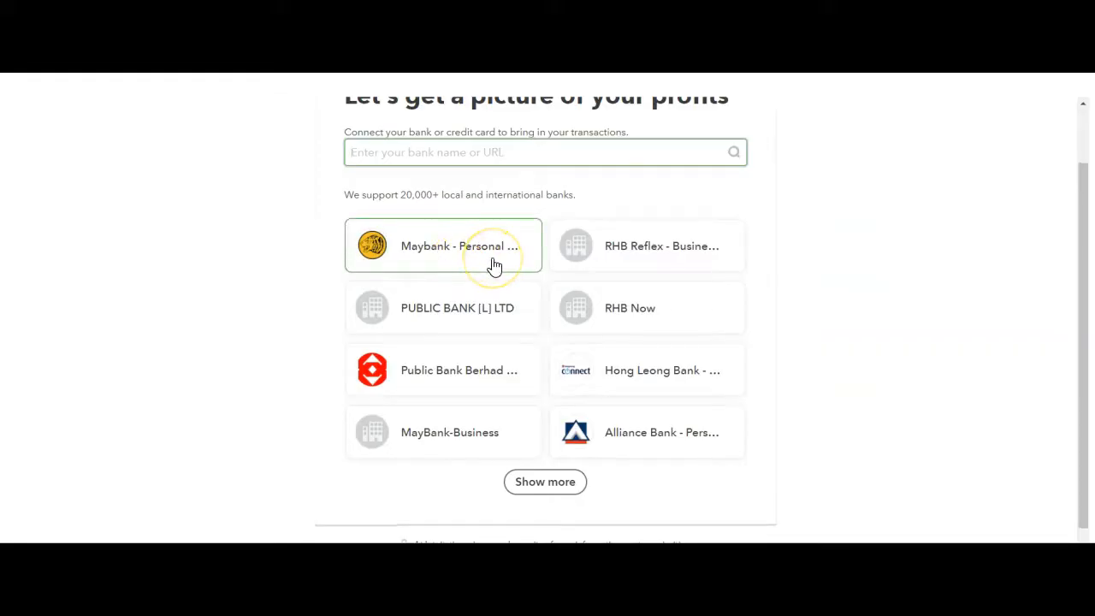
click(494, 266)
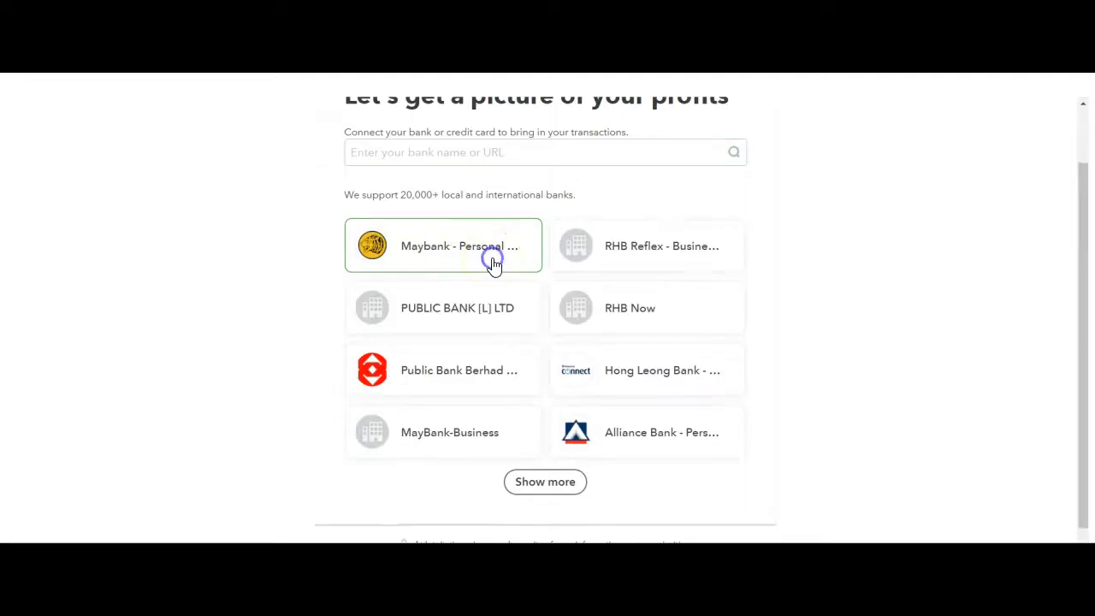
click(479, 273)
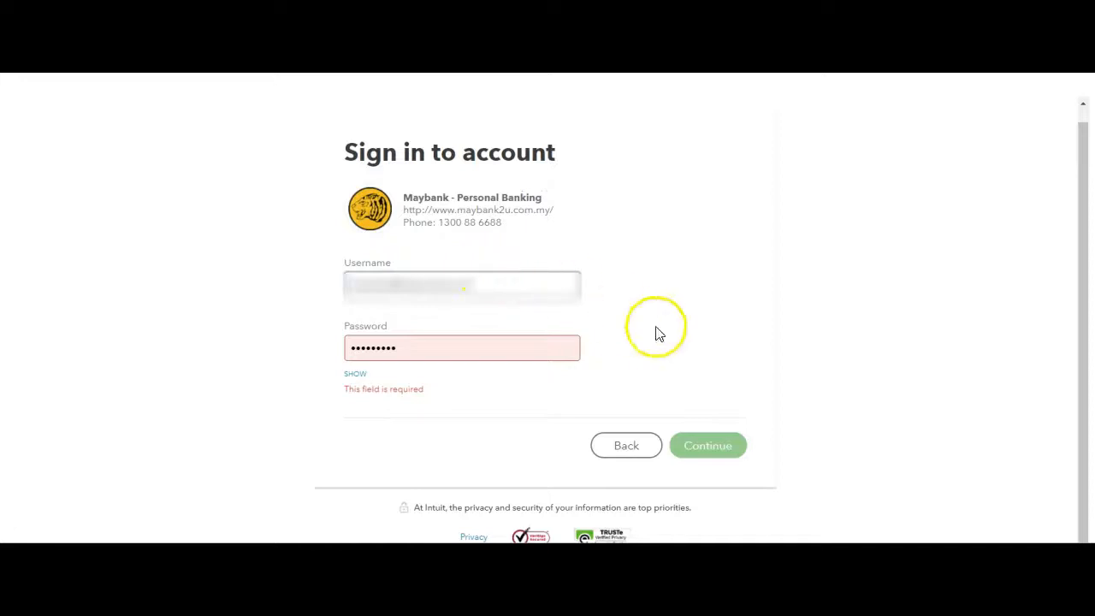
click(644, 452)
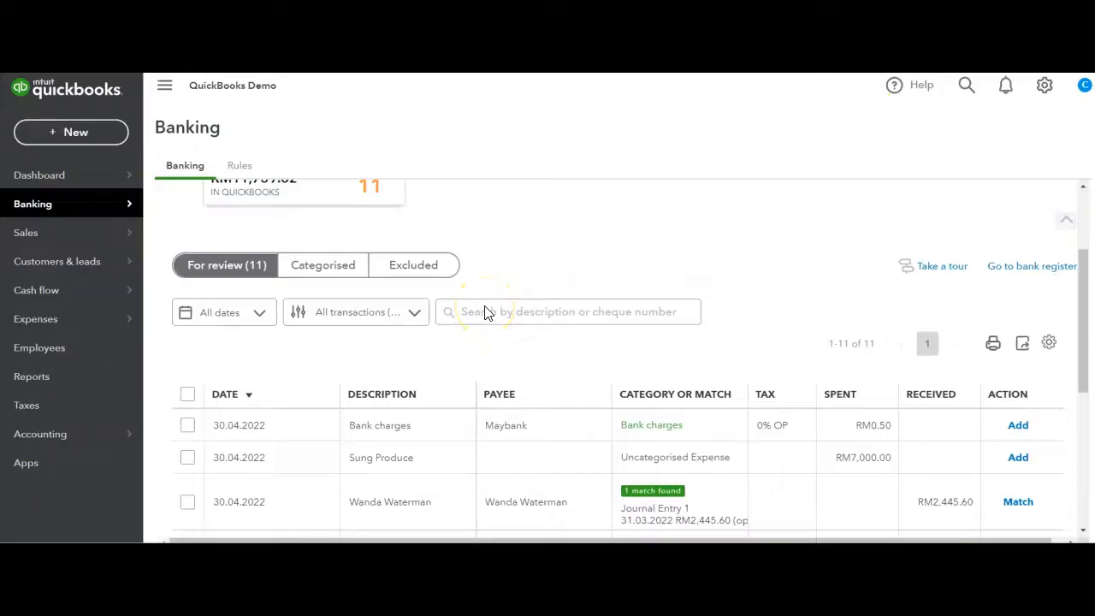
View the option for uploading Maybank Account transactions from a file and close it without uploading anything
scroll(485, 305, down, 2)
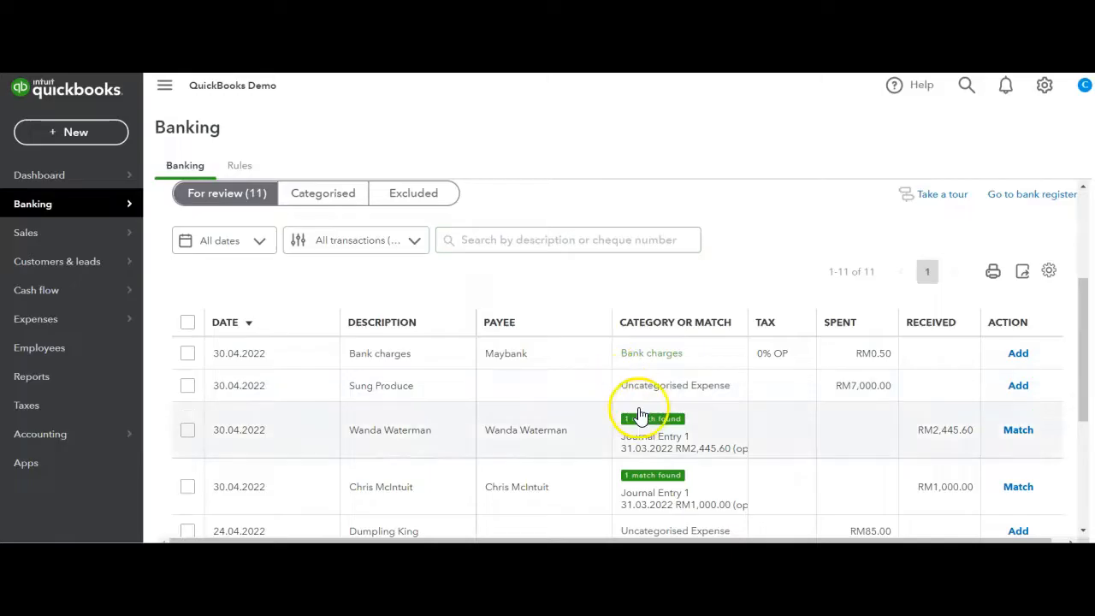
scroll(642, 416, up, 3)
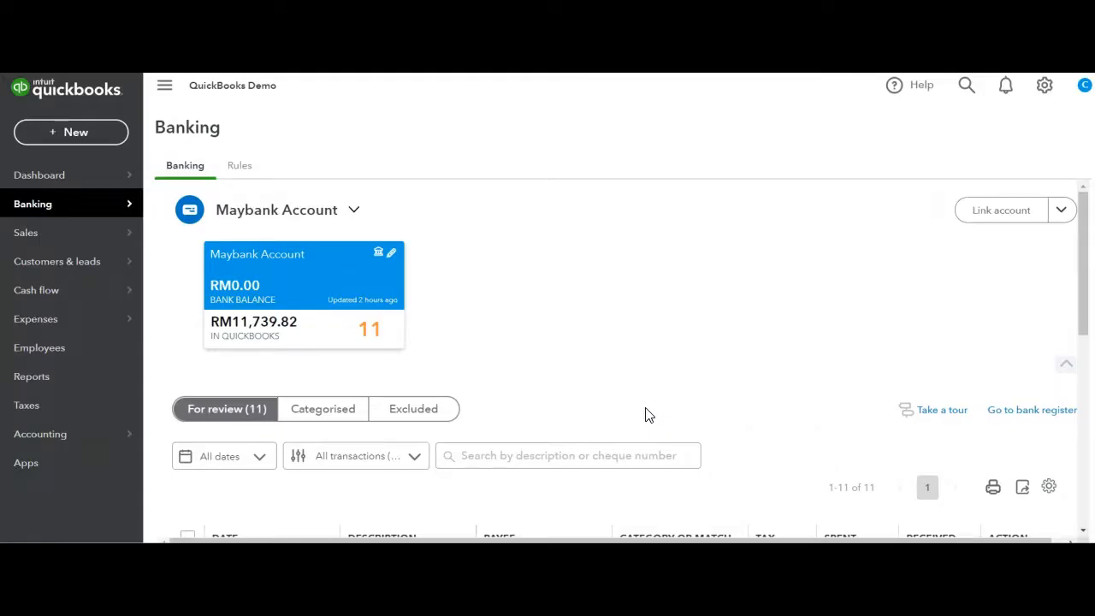
click(1059, 214)
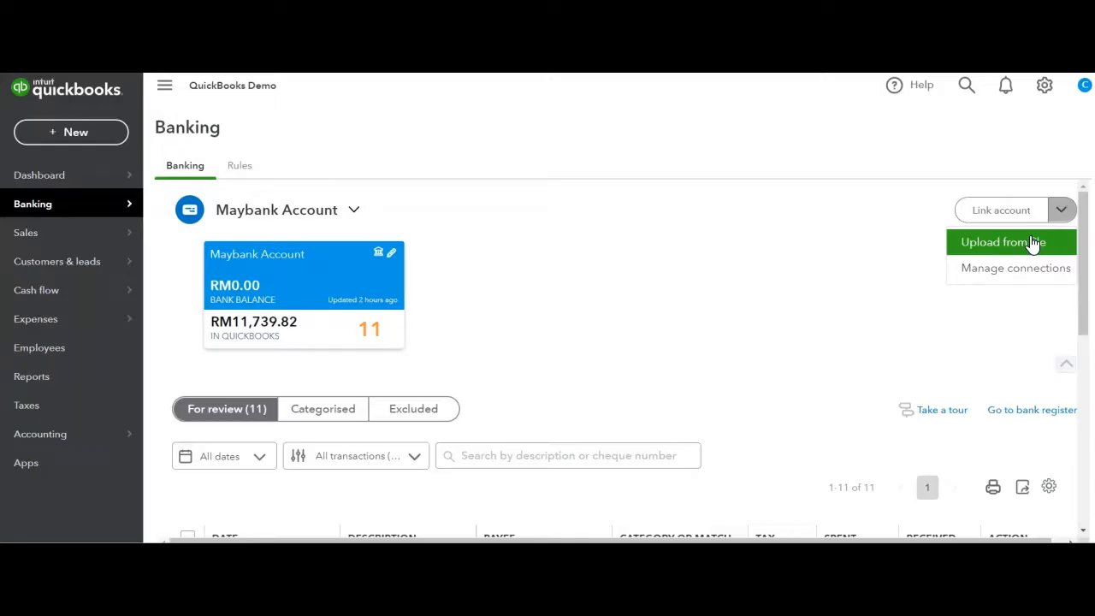
click(1034, 243)
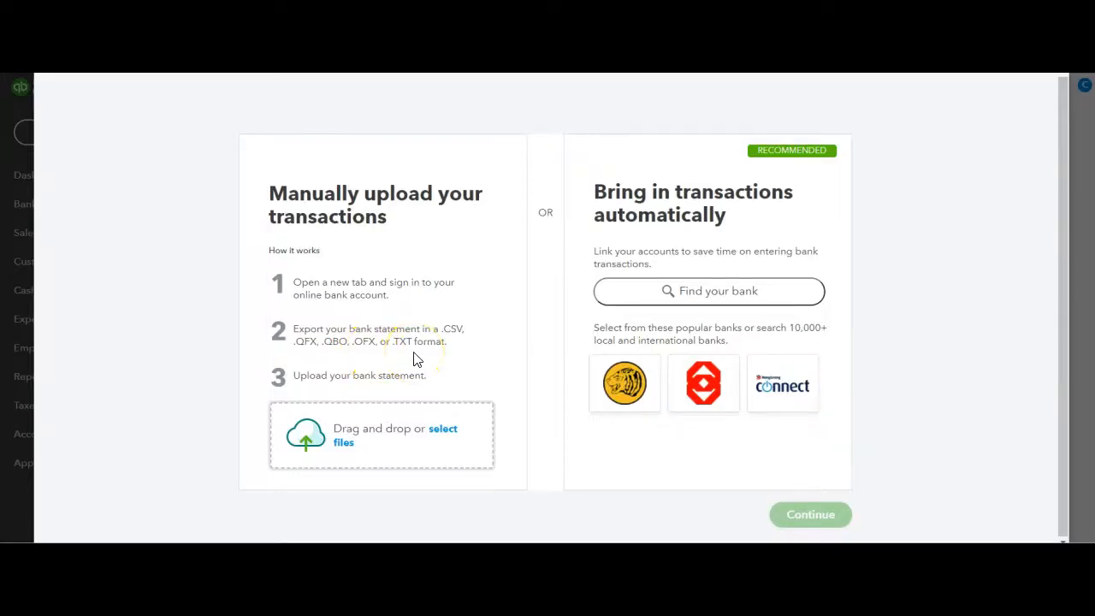
click(1002, 99)
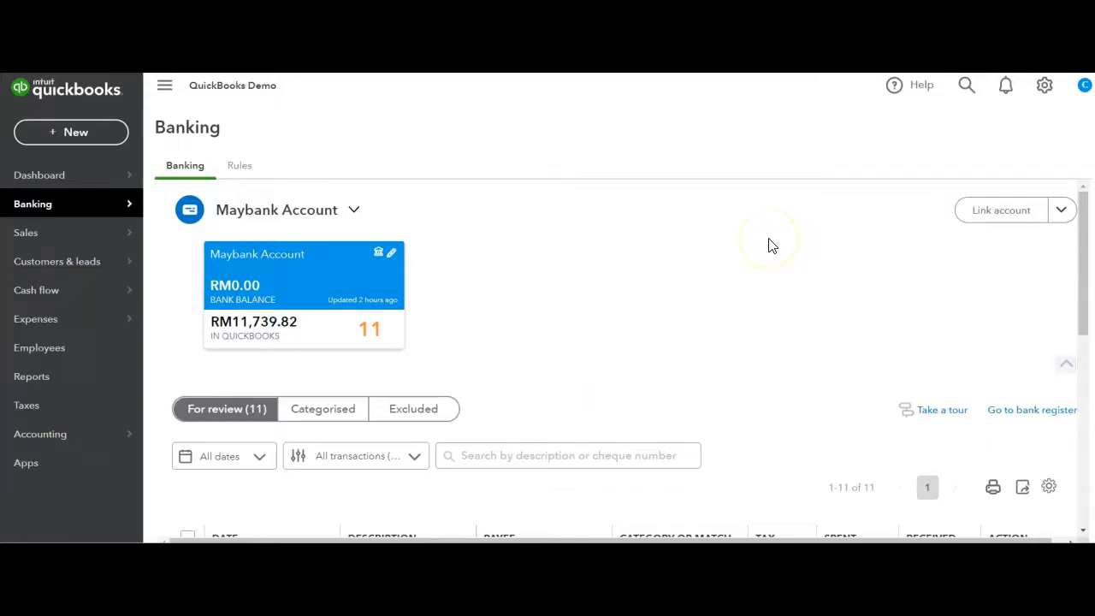
Match the RM2,445.60 received on 30.04.2022 with the open balance in Journal Entry 1
scroll(768, 245, down, 4)
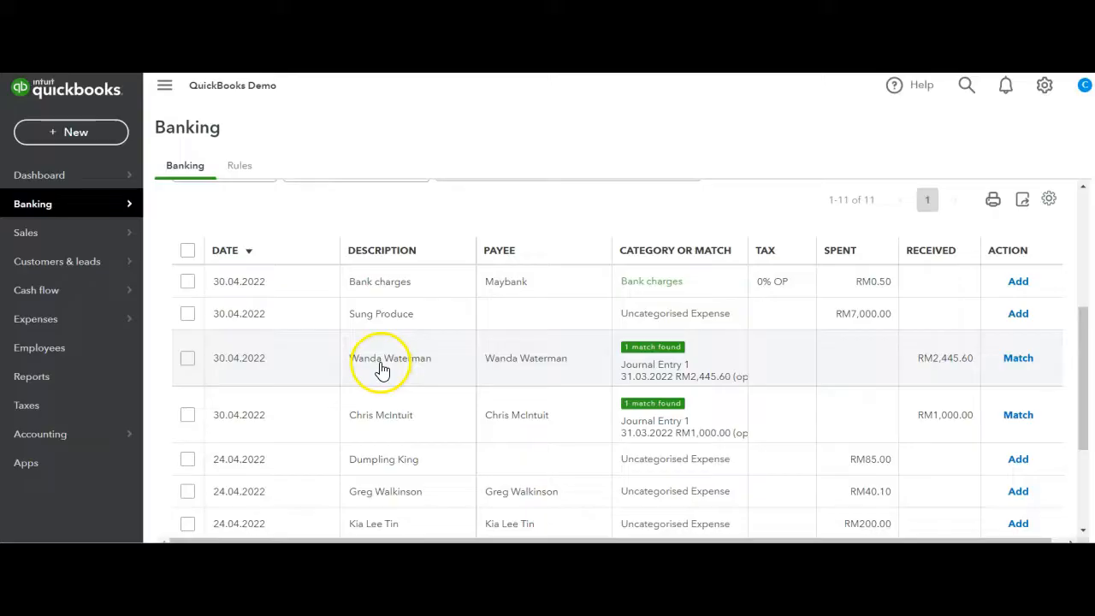
click(590, 363)
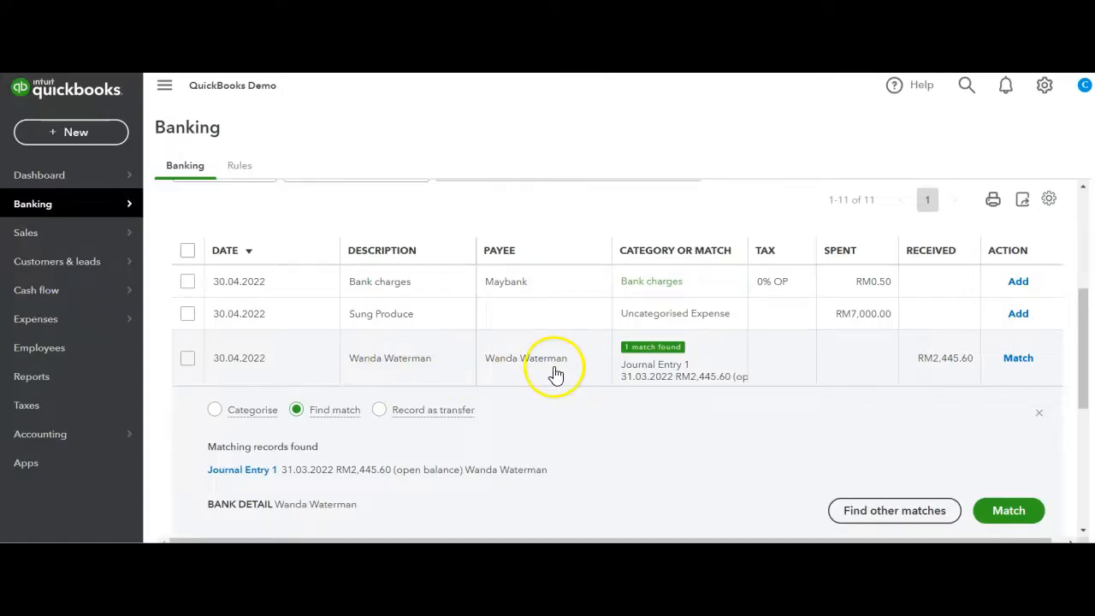
scroll(556, 374, down, 1)
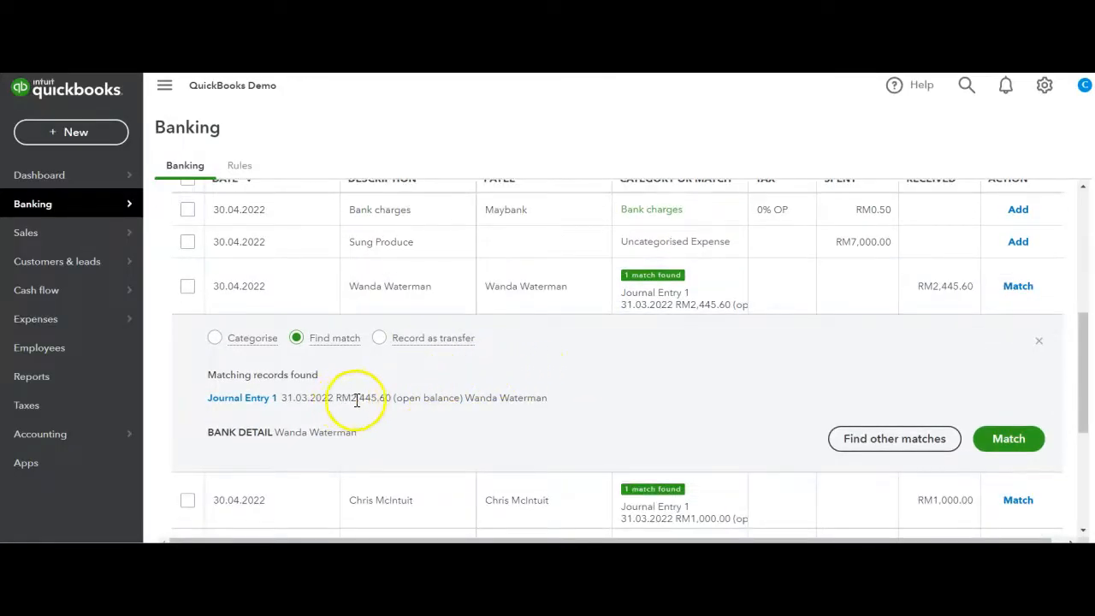
click(1008, 439)
click(972, 427)
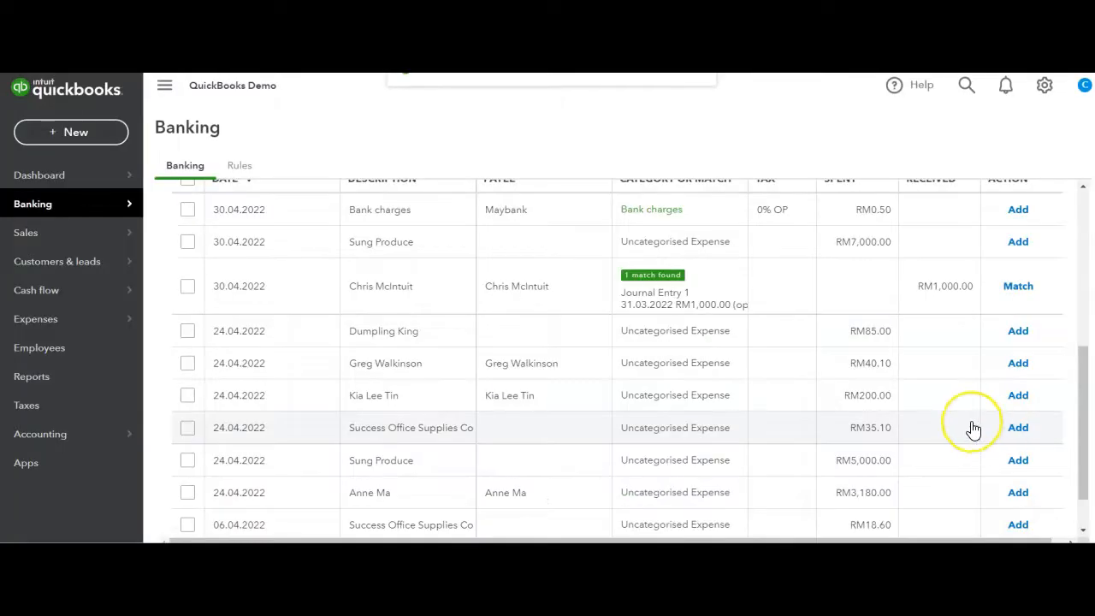
Check the categorisation history of the RM0.50 Maybank bank charges transaction and add it as a Bank charges expense
scroll(973, 428, up, 2)
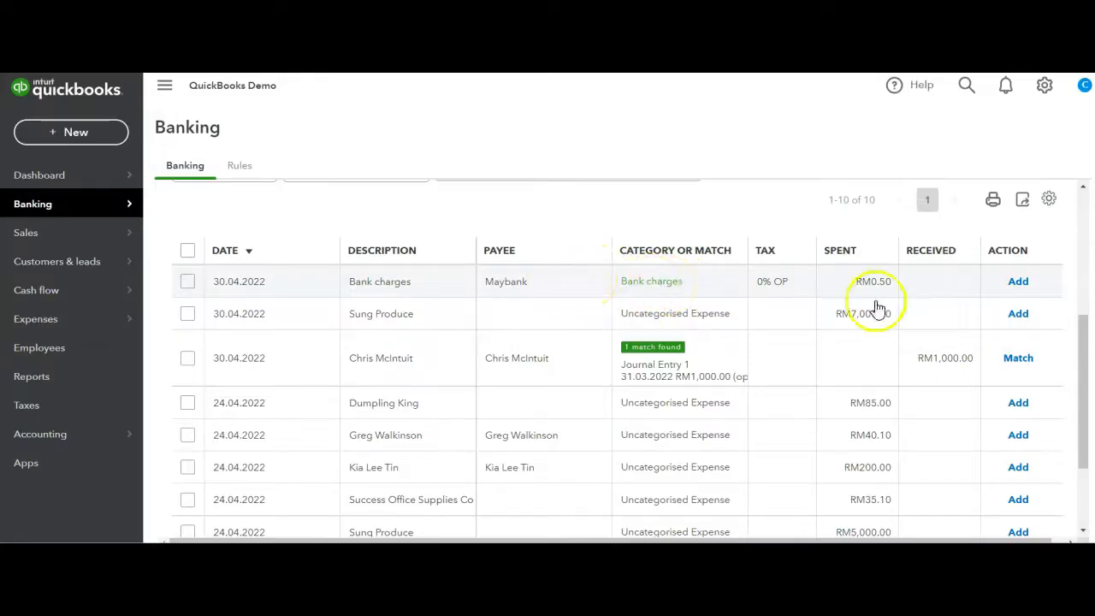
click(931, 293)
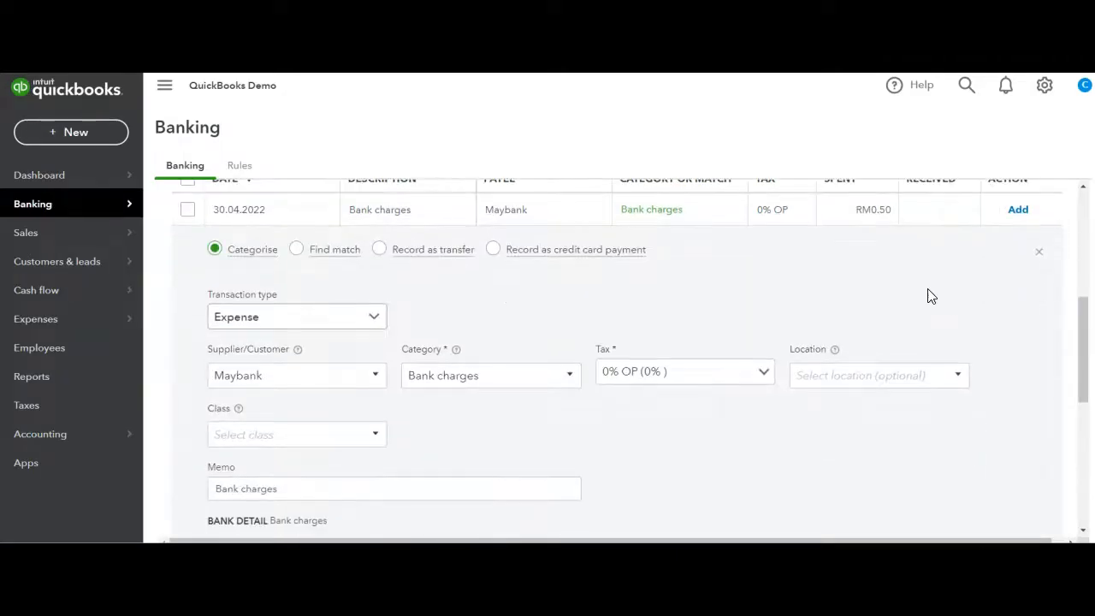
scroll(897, 294, down, 1)
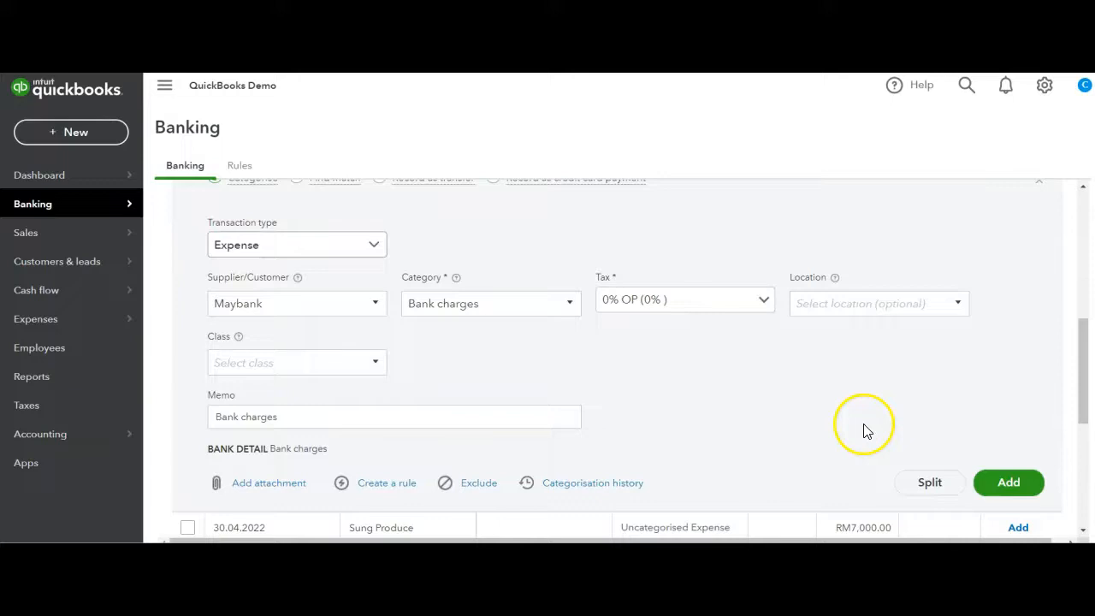
click(596, 485)
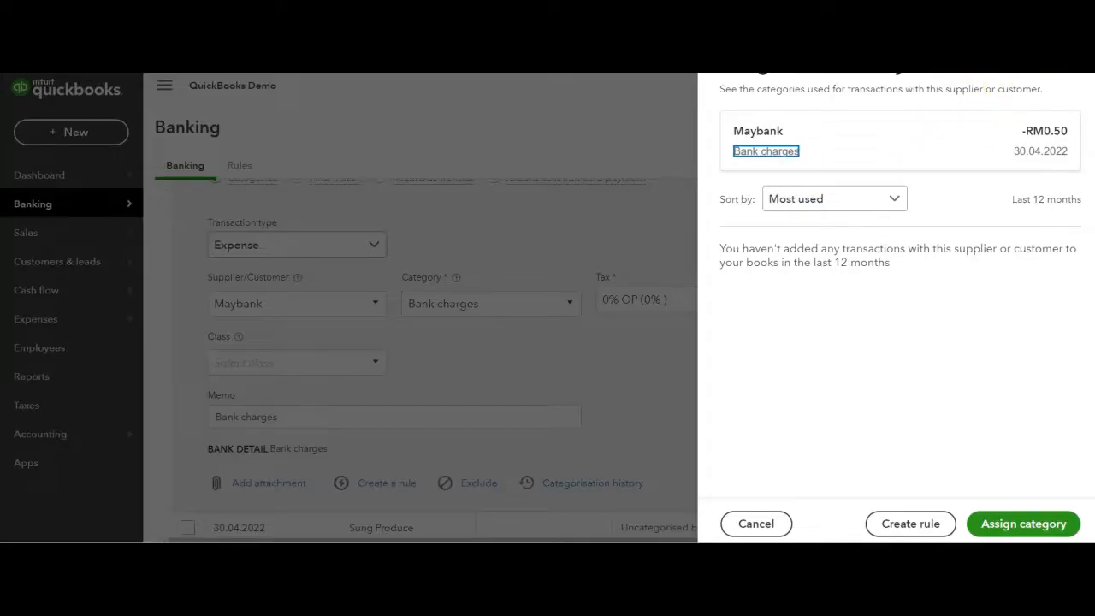
key(Escape)
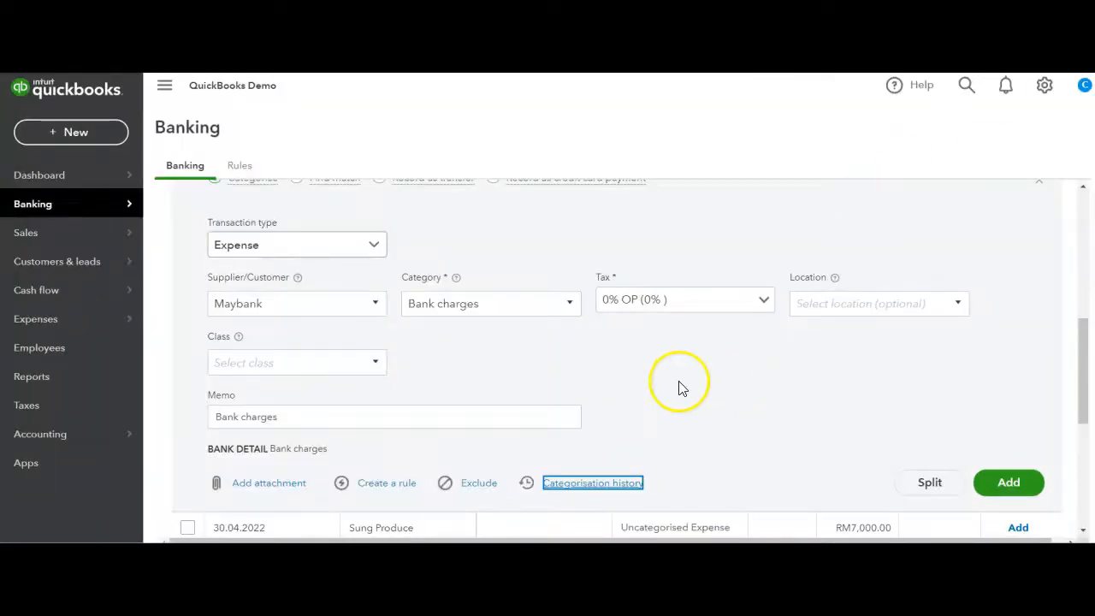
click(1018, 484)
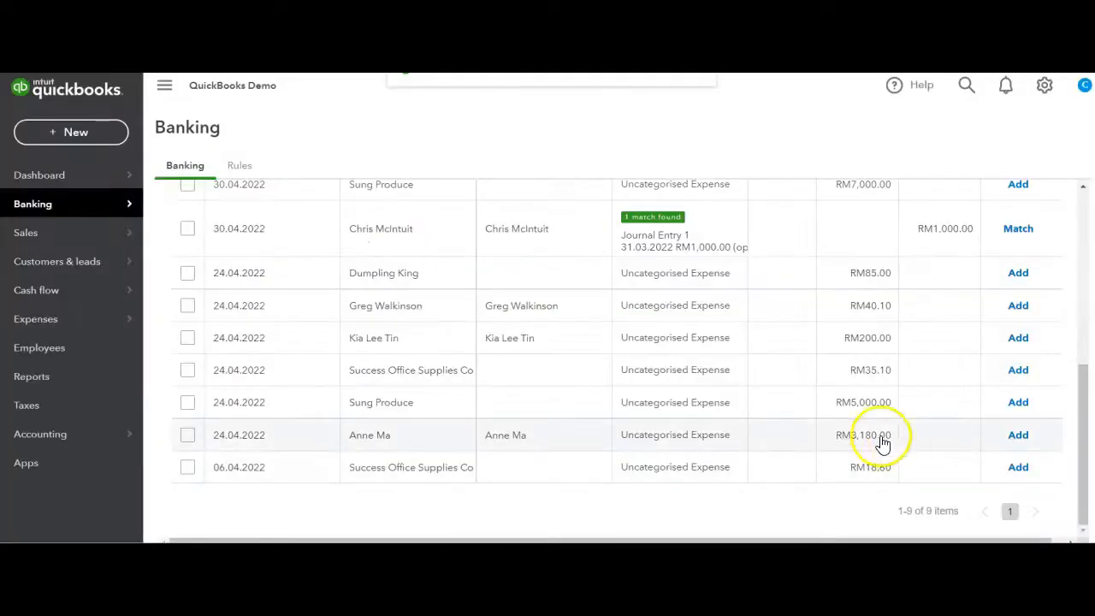
View the recent transactions in the global search and return to the banking transactions
scroll(862, 434, up, 2)
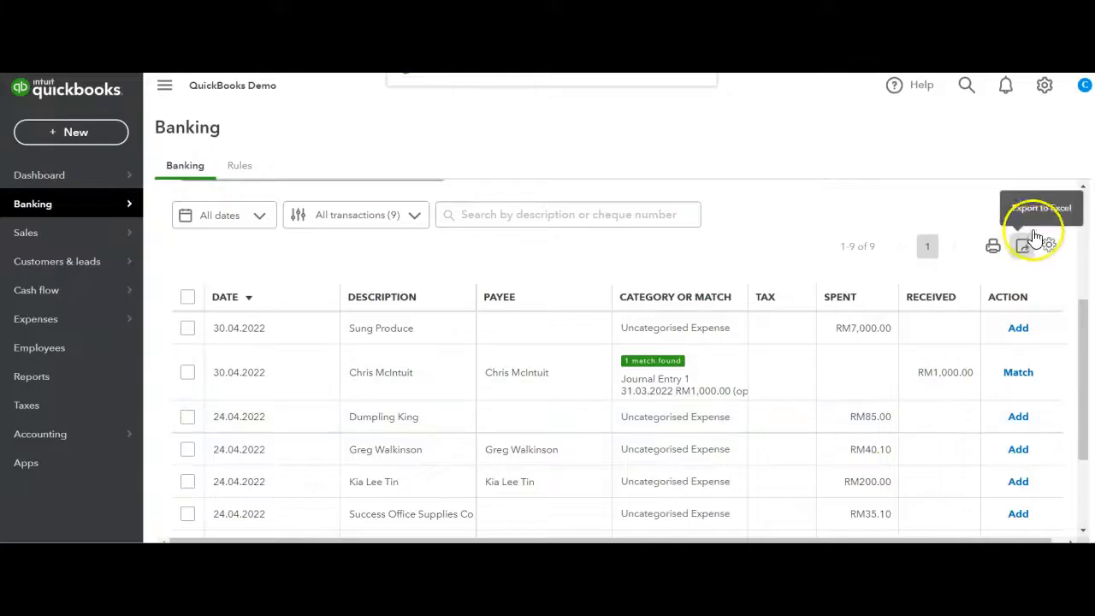
click(971, 98)
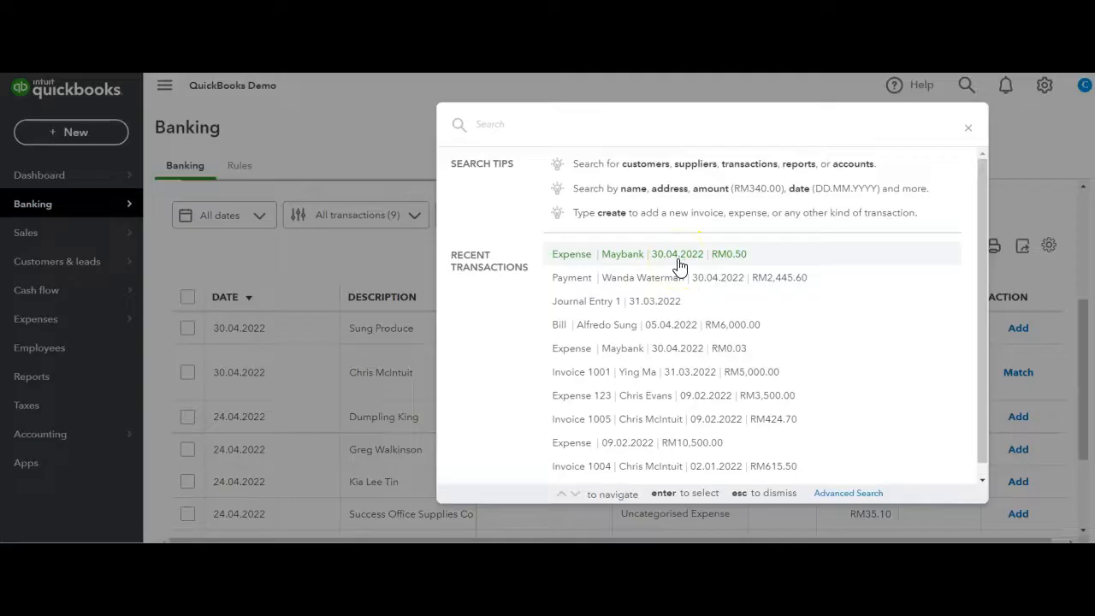
click(383, 250)
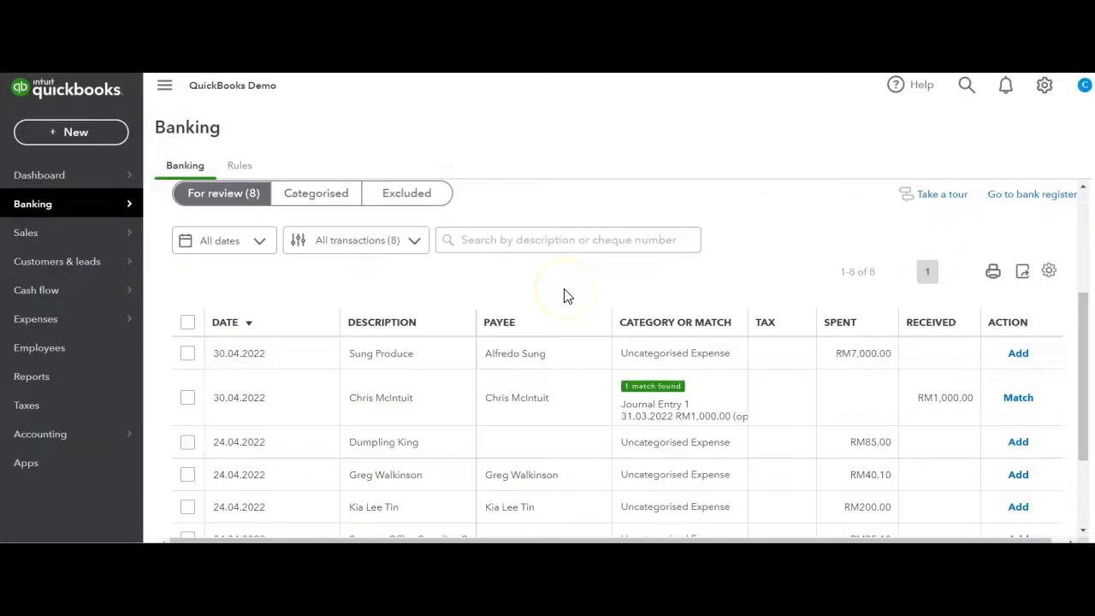
Turn on Auto-add for the suggested Bank charges rule, save it, and check the recent transactions in the global search
click(239, 166)
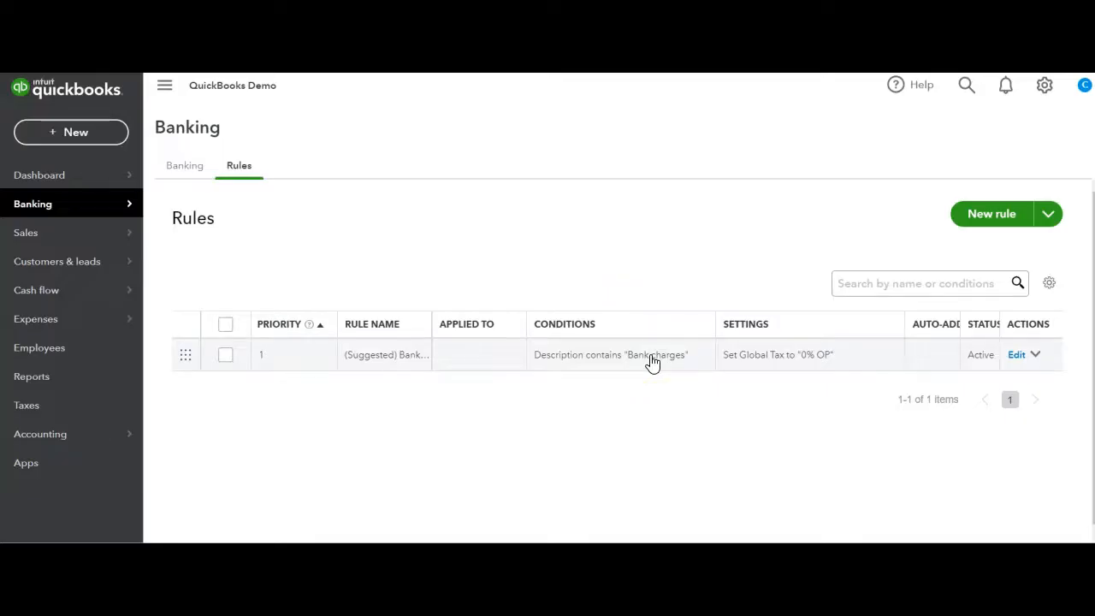
click(1017, 356)
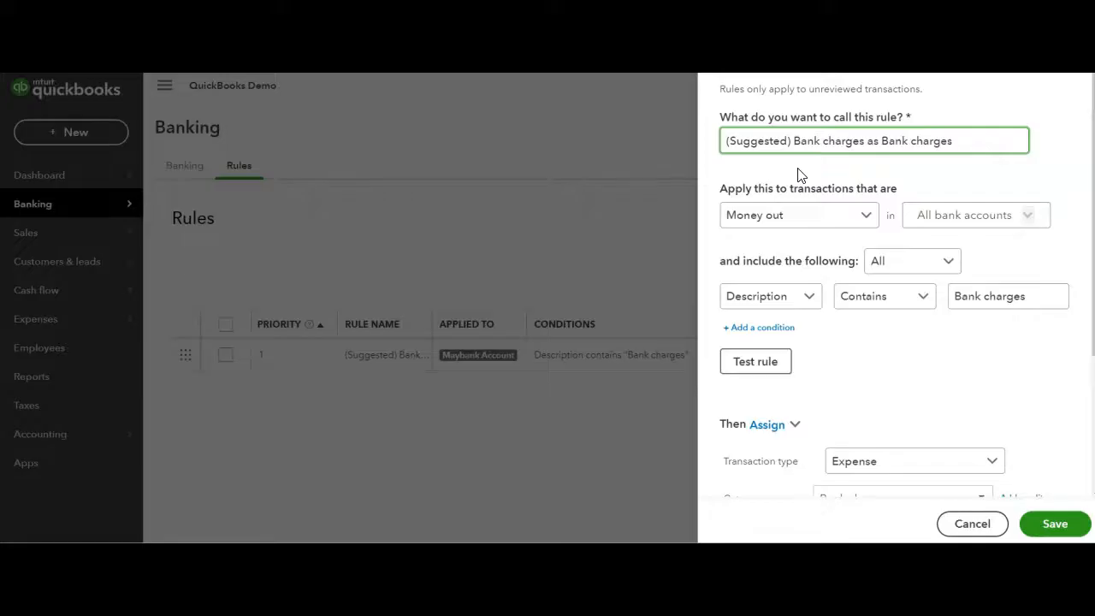
scroll(824, 257, down, 3)
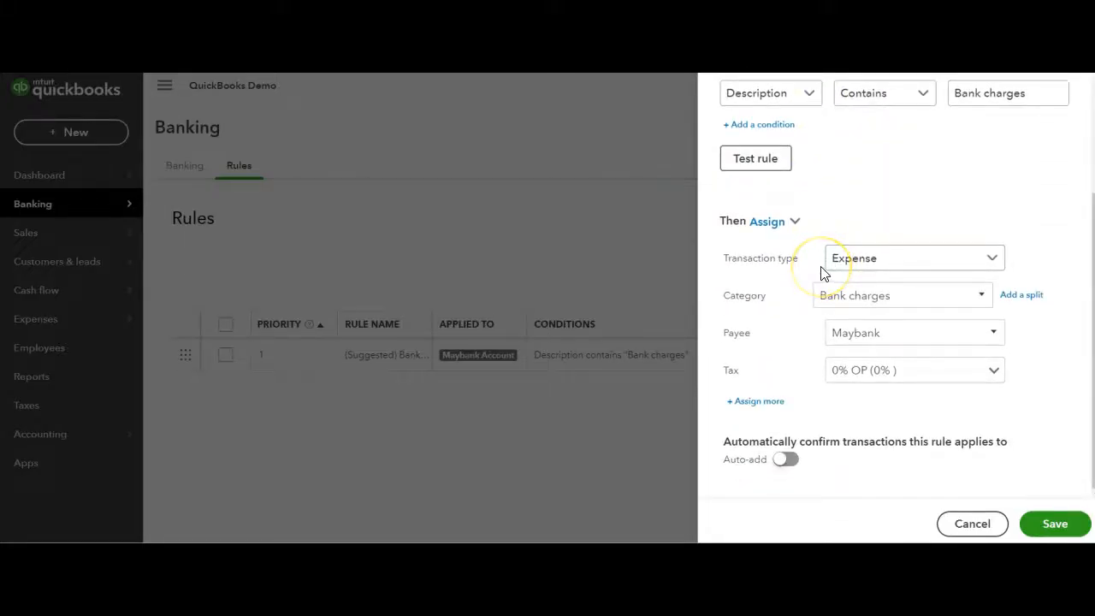
scroll(824, 272, up, 1)
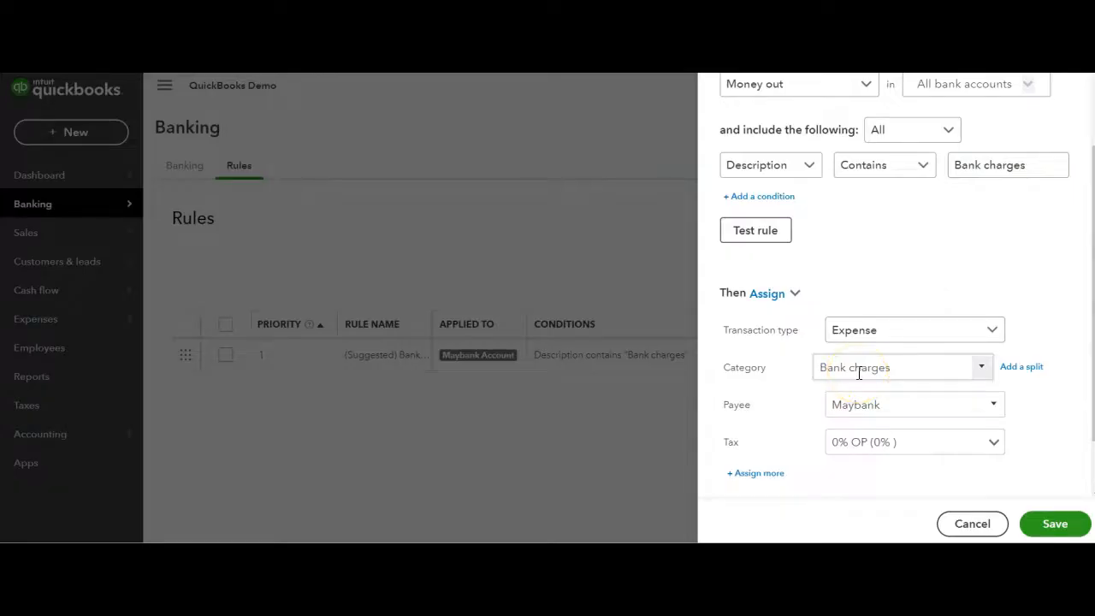
scroll(859, 373, down, 1)
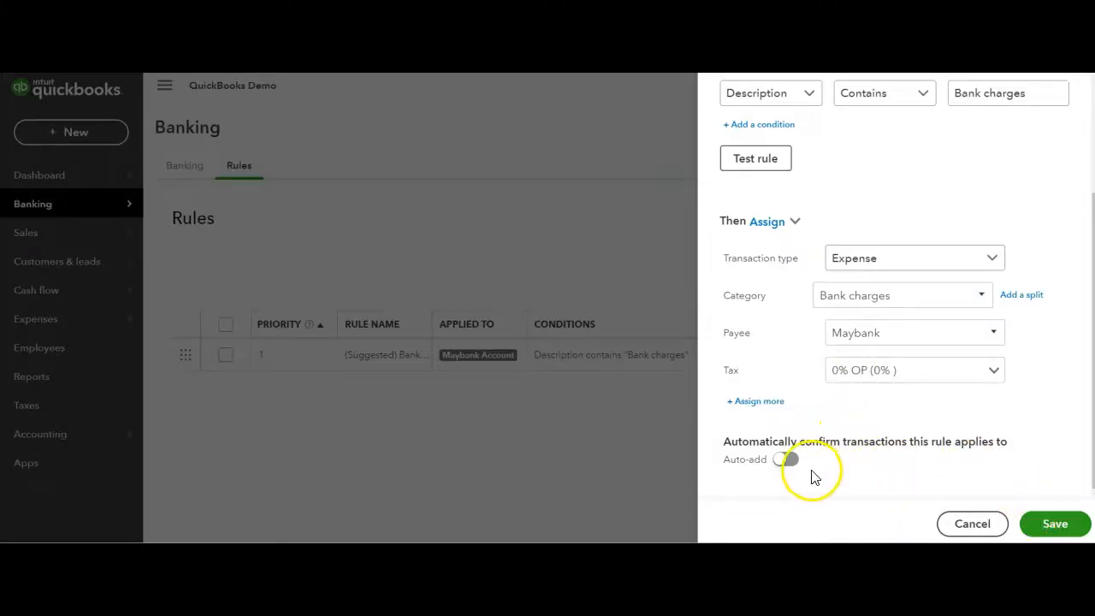
click(787, 461)
click(1054, 522)
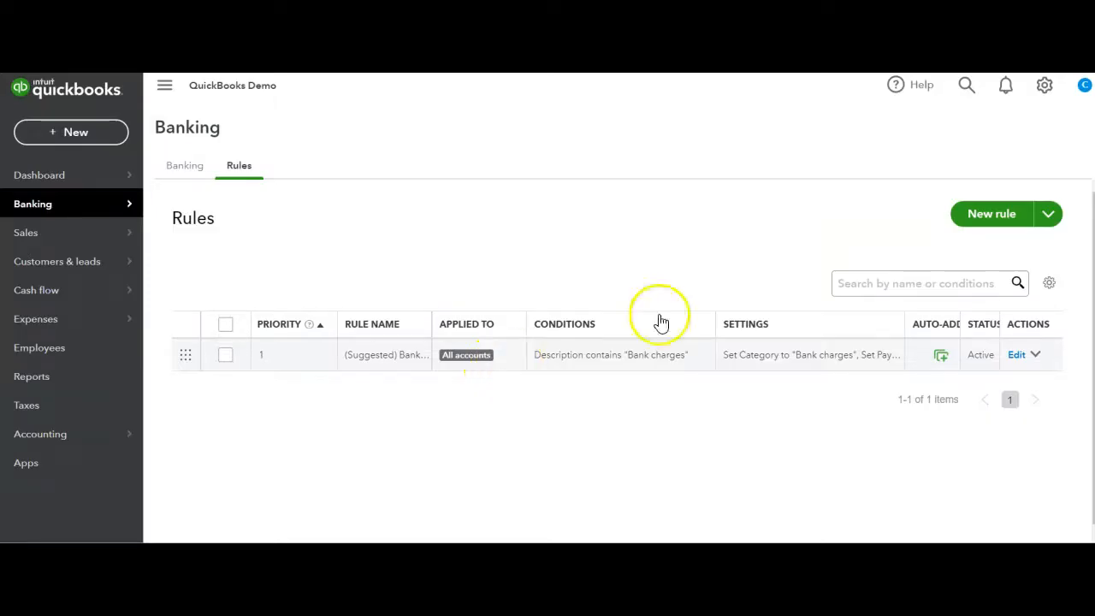
click(965, 86)
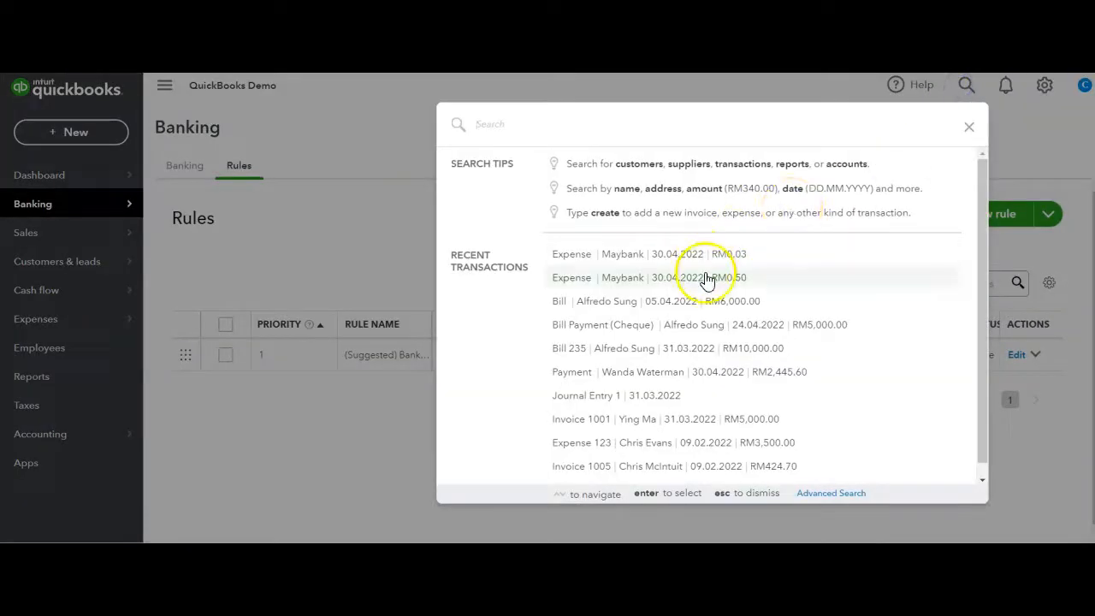
click(384, 246)
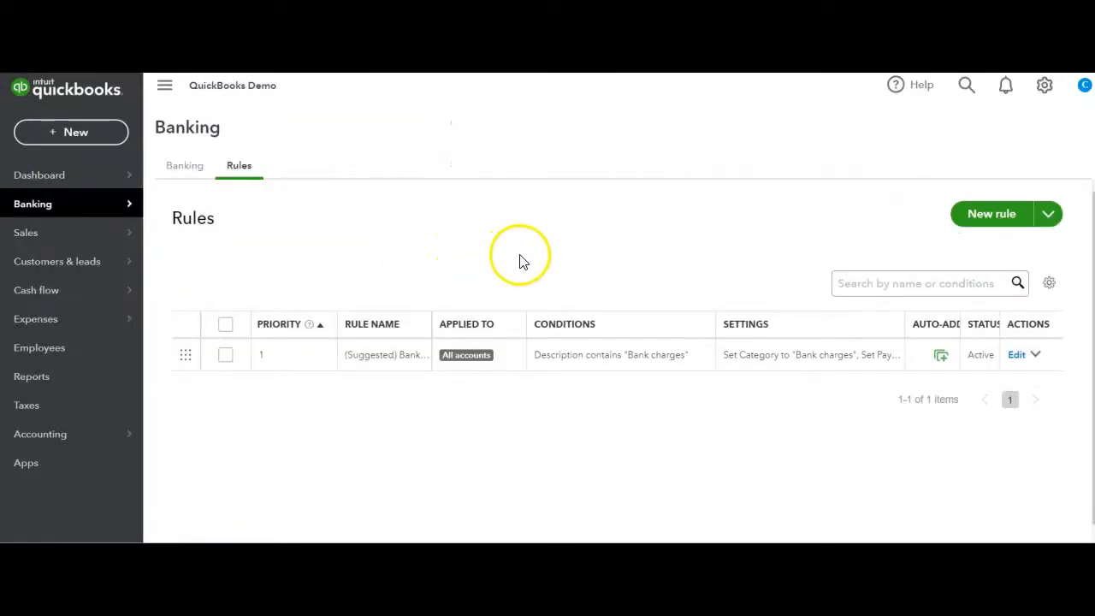
Create a bank rule named Rental for Money out transactions whose description contains the payee's name, assigning the category Rent or lease payments
click(1009, 221)
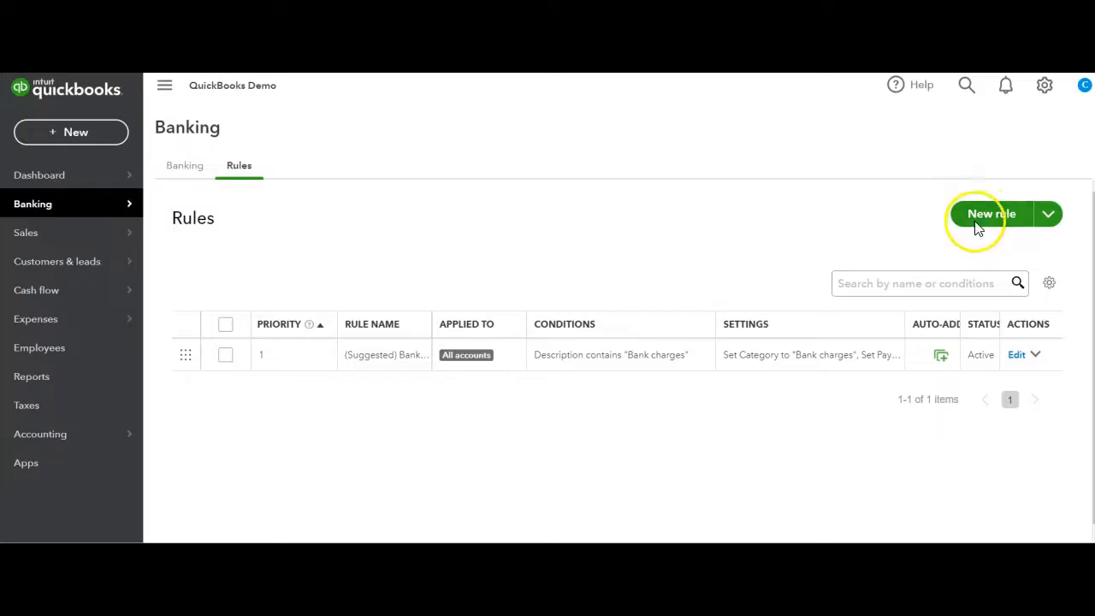
text(Rental)
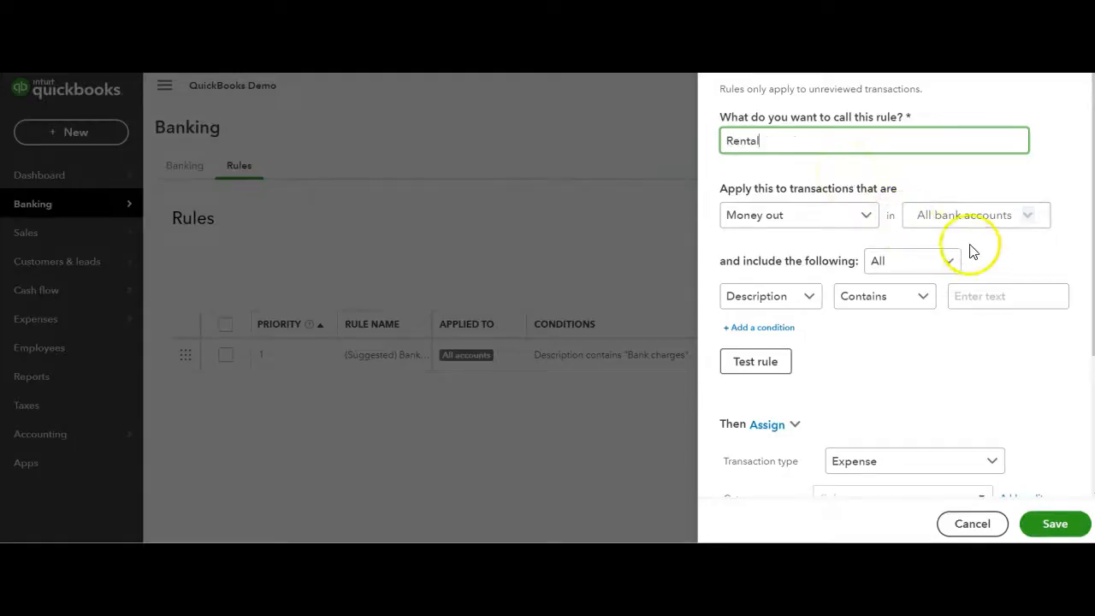
click(1015, 299)
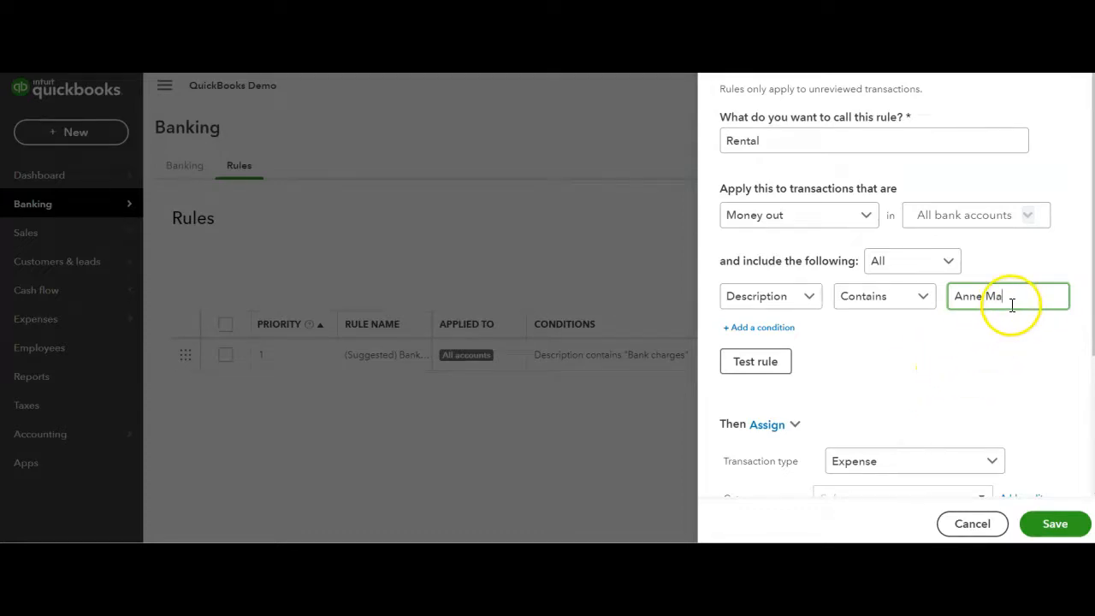
scroll(952, 363, down, 2)
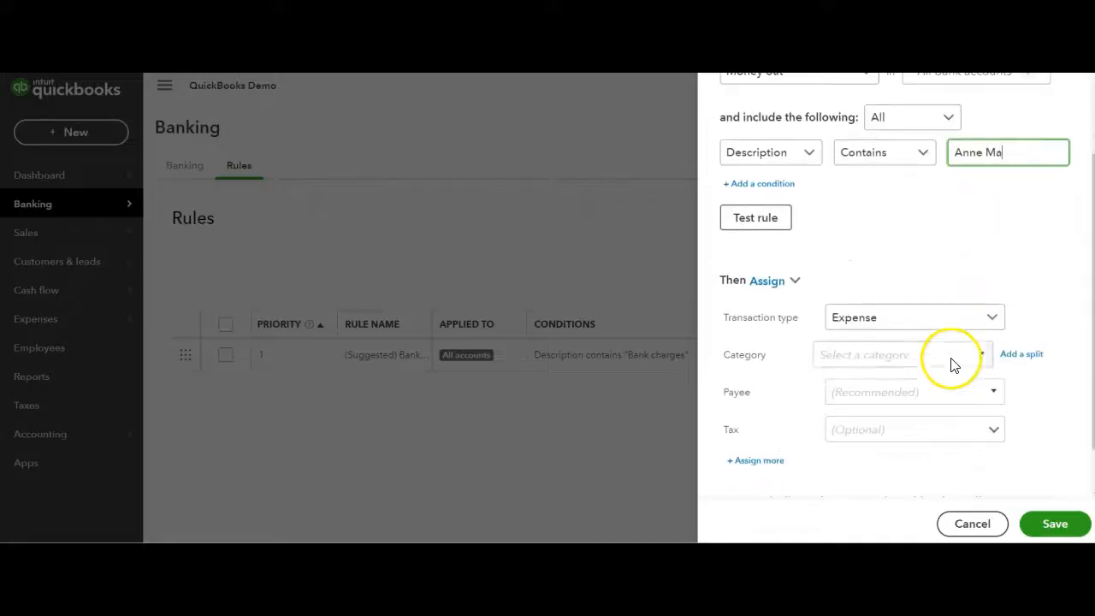
click(899, 359)
text(rent)
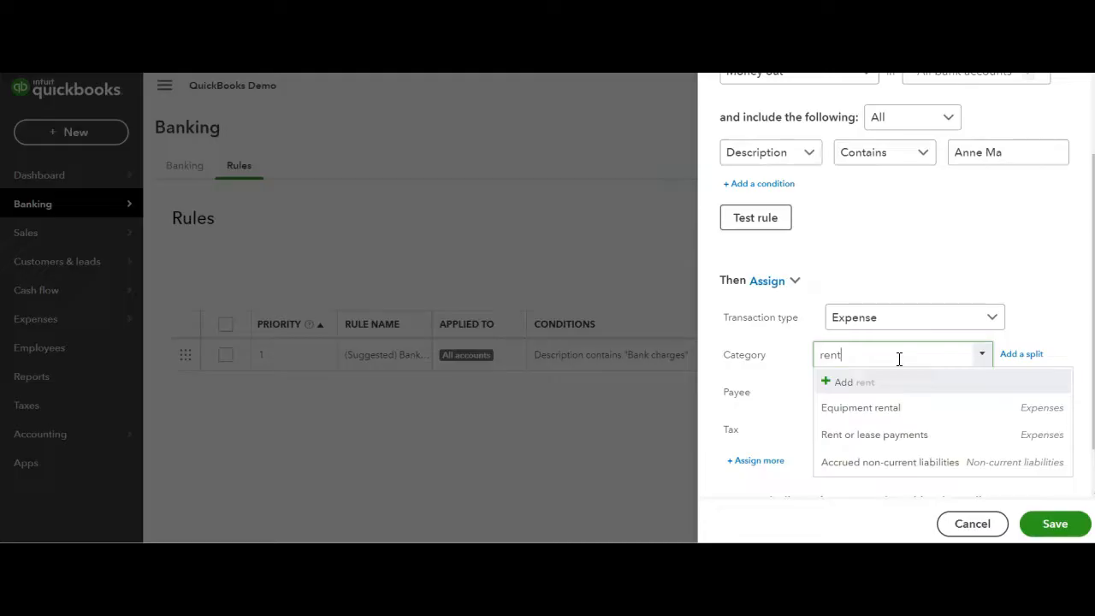
click(900, 435)
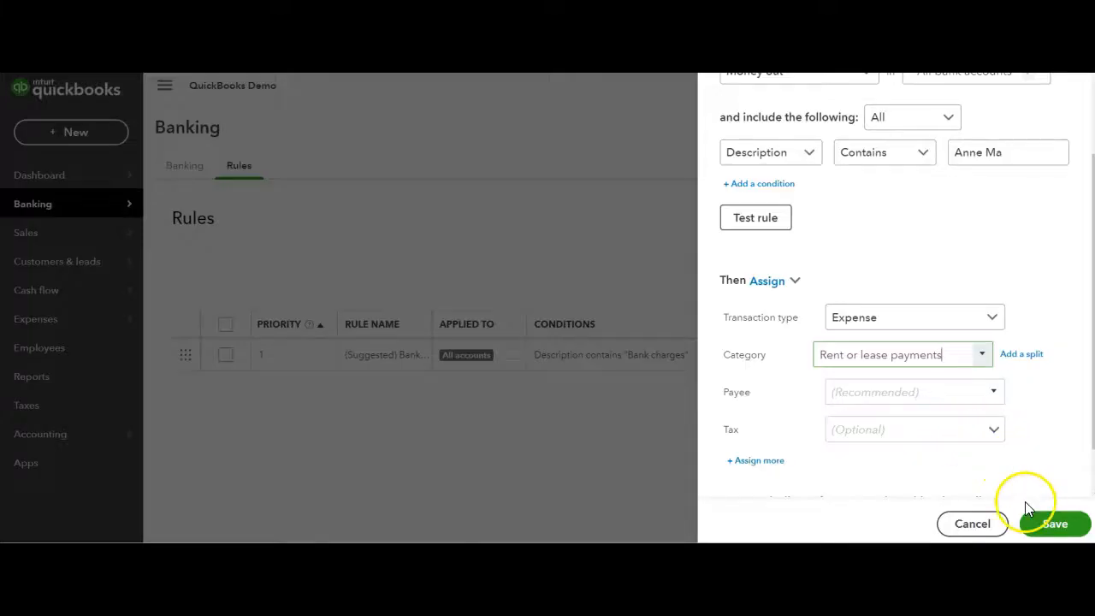
click(1047, 524)
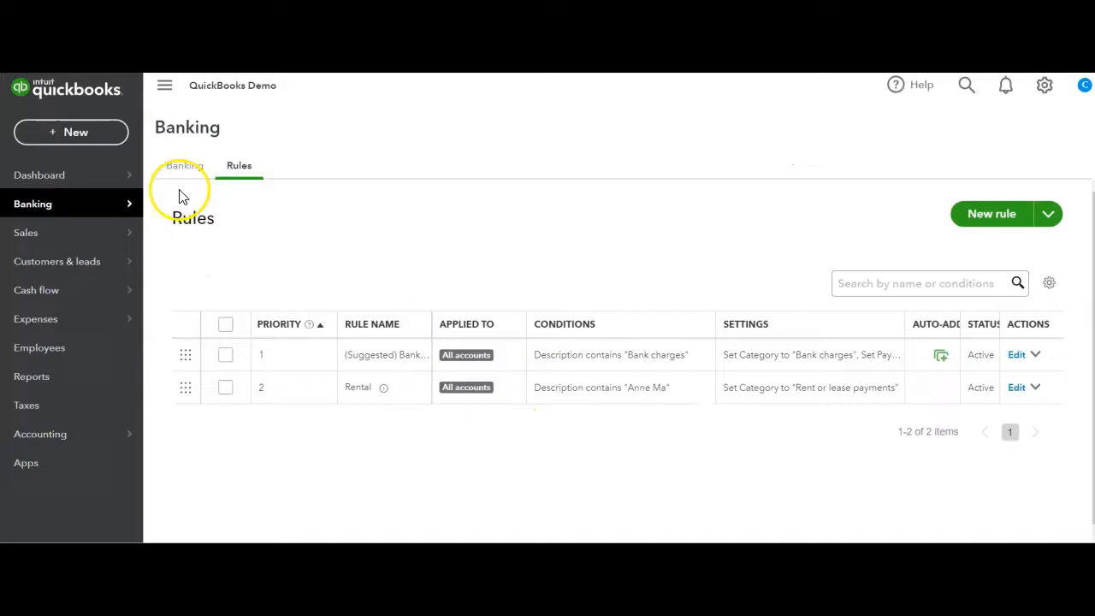
Match the RM5,000.00 Sung Produce bank transaction of 24.04.2022 with the RM6,000.00 bill dated 05.04.2022
click(192, 171)
scroll(763, 357, down, 3)
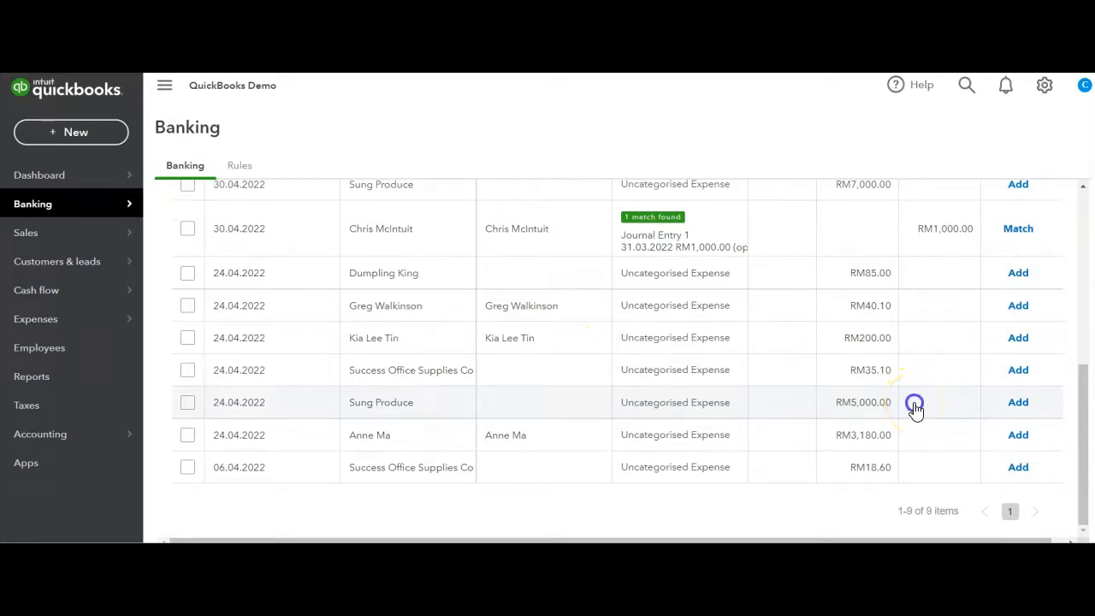
click(914, 409)
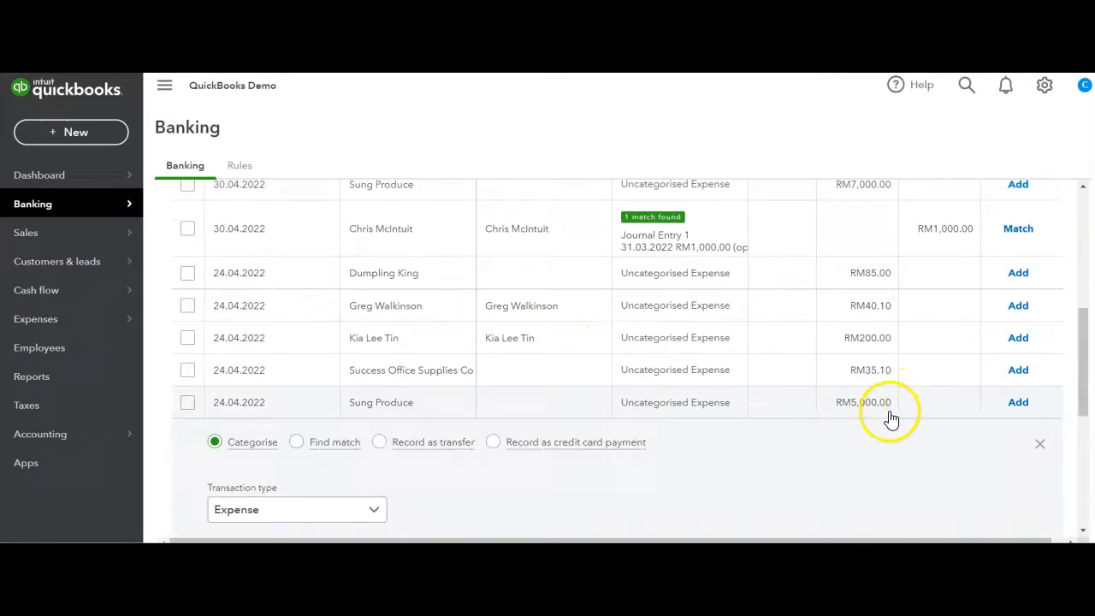
click(296, 443)
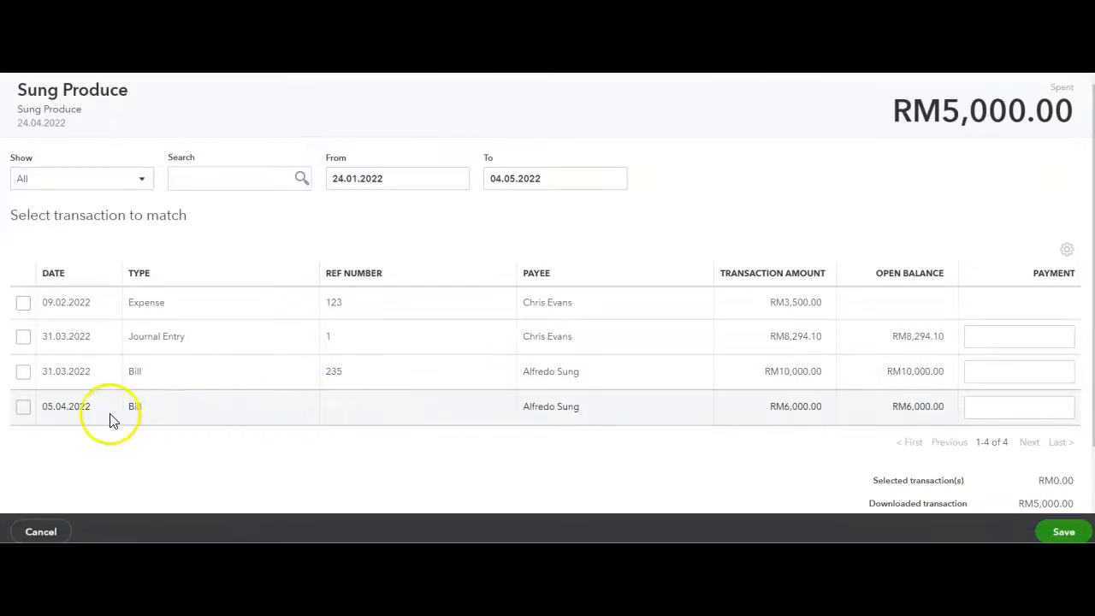
click(23, 409)
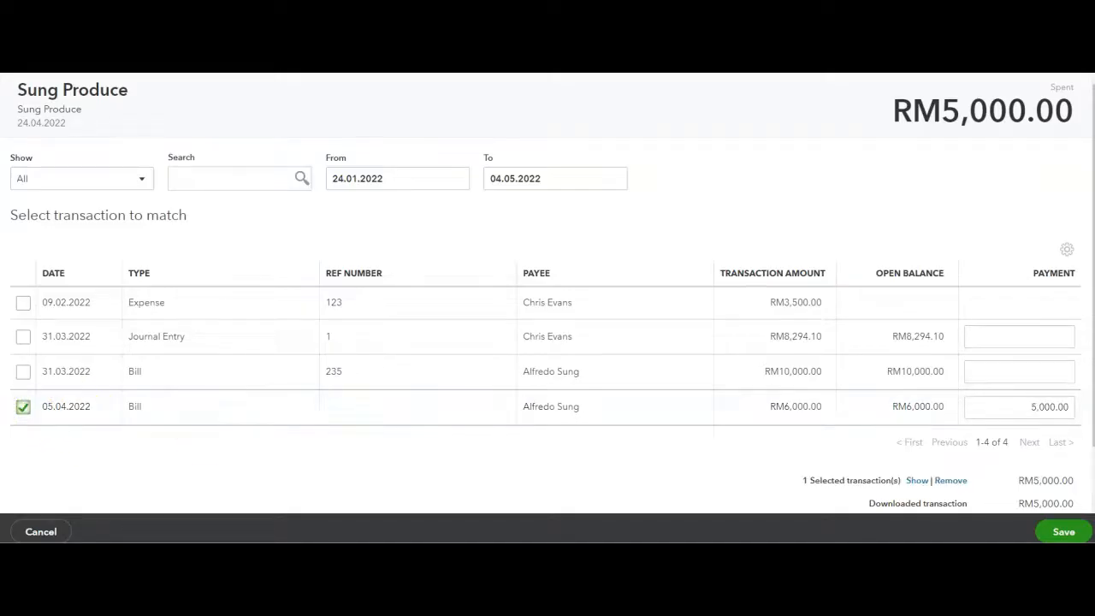
click(1061, 534)
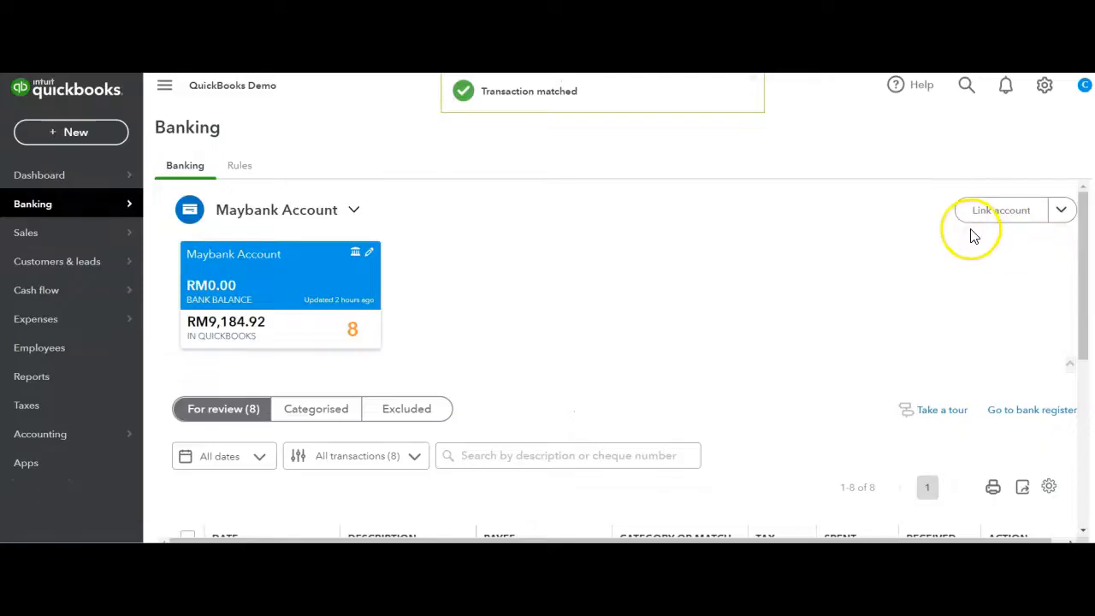
Check the recent transactions in the global search for the bill payment and look through the bank transactions still for review
click(970, 88)
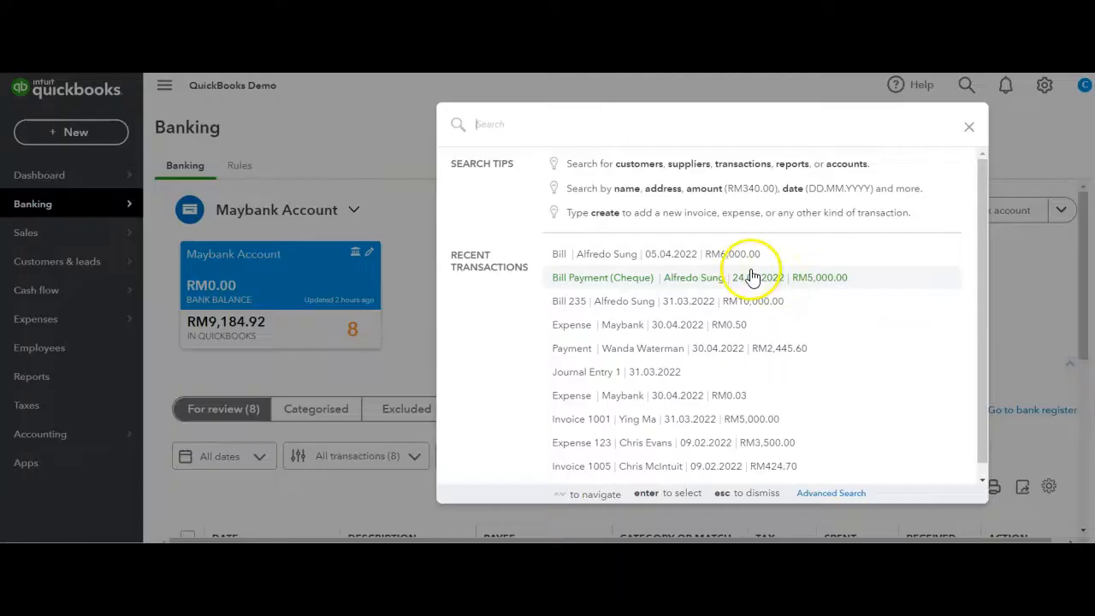
click(426, 270)
scroll(426, 269, down, 2)
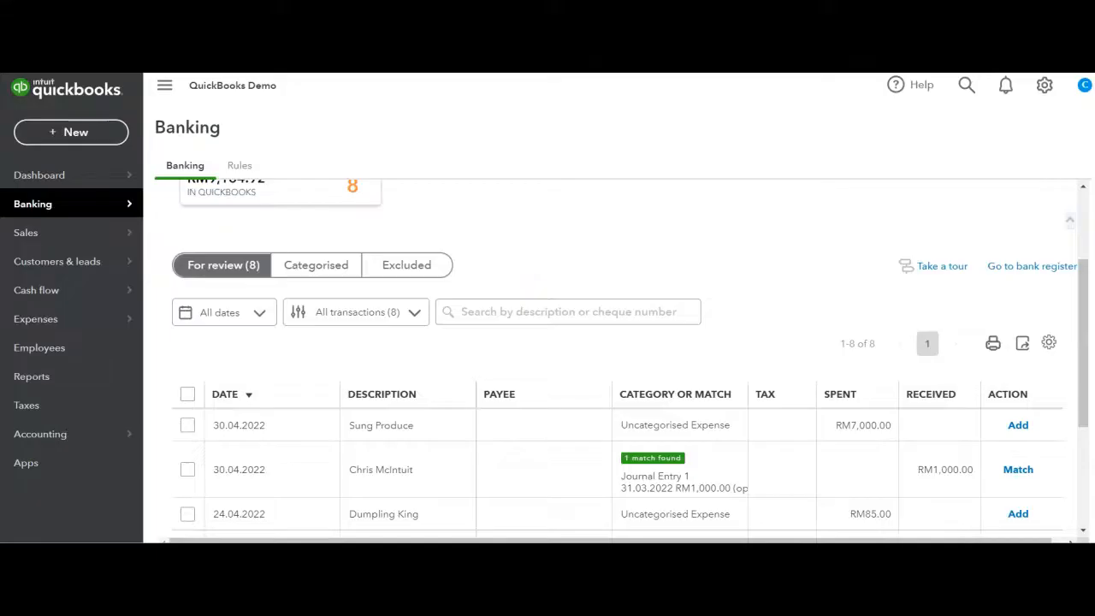
scroll(616, 359, down, 3)
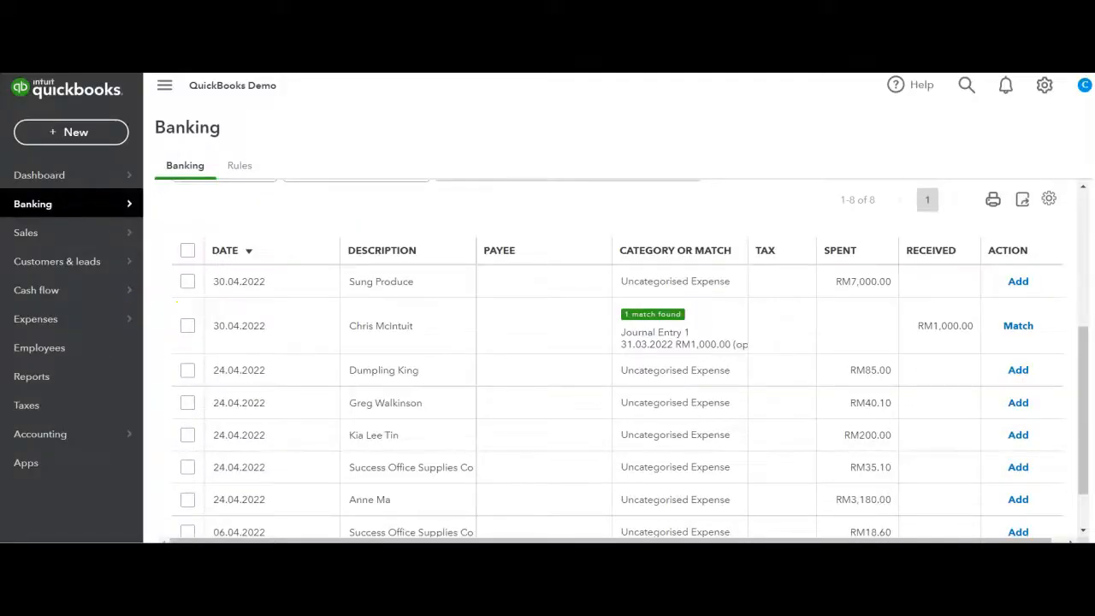